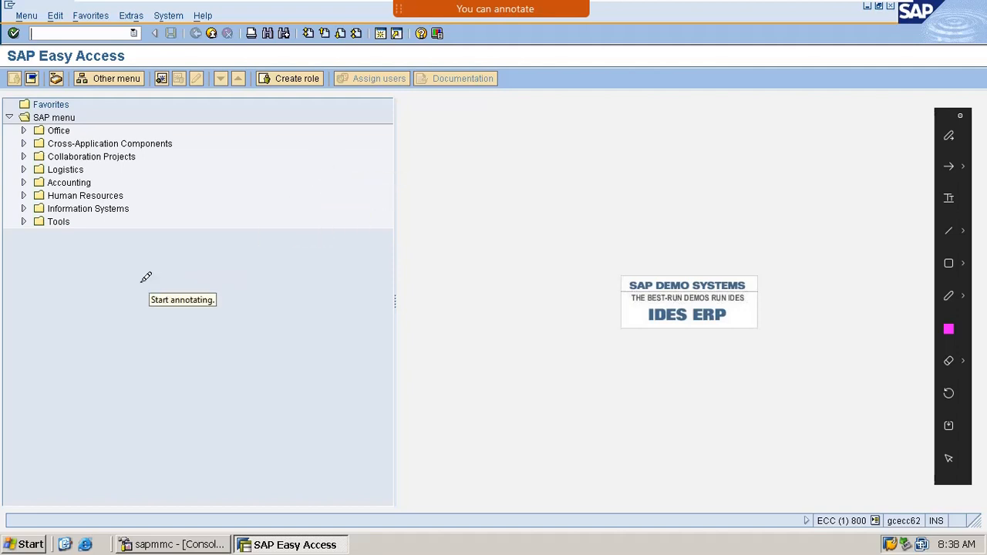
# - Handwrite a circled 4 and the words "carry out" as an annotation over the SAP Easy Access screen
pyautogui.moveTo(108, 302); pyautogui.dragTo(175, 292)
pyautogui.moveTo(99, 271)
pyautogui.mouseDown()
pyautogui.moveTo(111, 301)
pyautogui.moveTo(141, 315)
pyautogui.mouseUp()
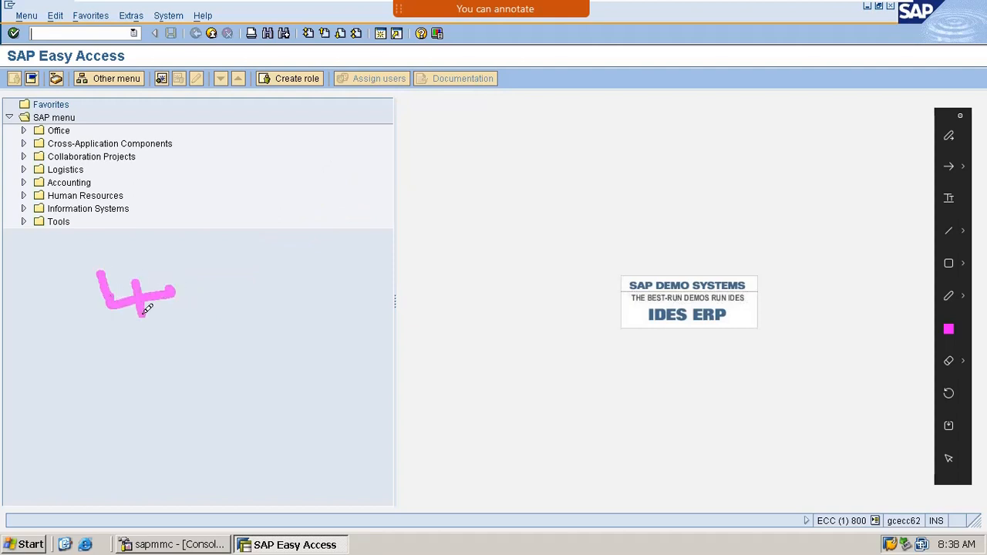
pyautogui.moveTo(144, 243)
pyautogui.mouseDown()
pyautogui.moveTo(88, 270)
pyautogui.moveTo(180, 341)
pyautogui.moveTo(151, 230)
pyautogui.mouseUp()
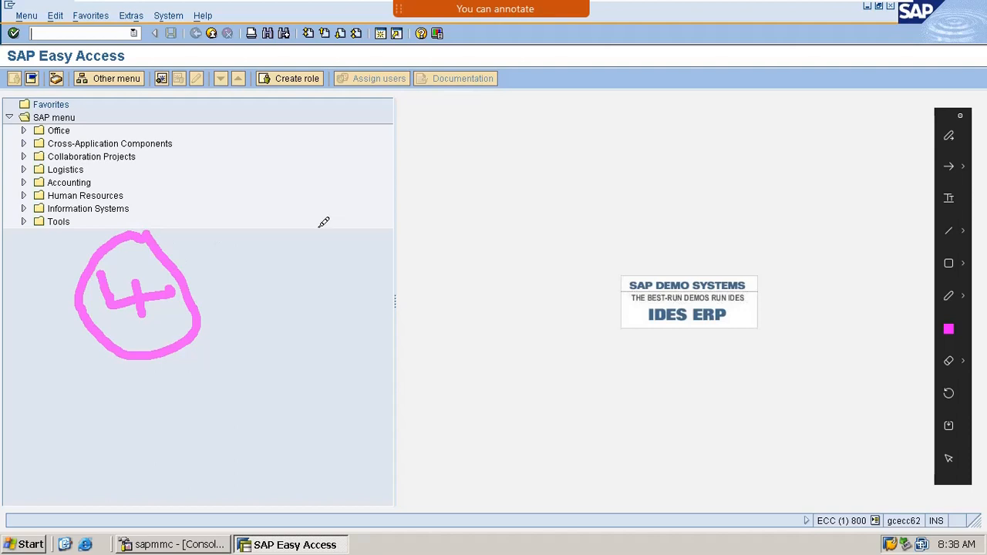
pyautogui.moveTo(319, 223)
pyautogui.mouseDown()
pyautogui.moveTo(282, 244)
pyautogui.moveTo(338, 263)
pyautogui.mouseUp()
pyautogui.moveTo(351, 218)
pyautogui.mouseDown()
pyautogui.moveTo(379, 234)
pyautogui.moveTo(370, 211)
pyautogui.moveTo(409, 223)
pyautogui.moveTo(408, 185)
pyautogui.moveTo(443, 215)
pyautogui.moveTo(454, 172)
pyautogui.moveTo(507, 159)
pyautogui.moveTo(547, 190)
pyautogui.mouseUp()
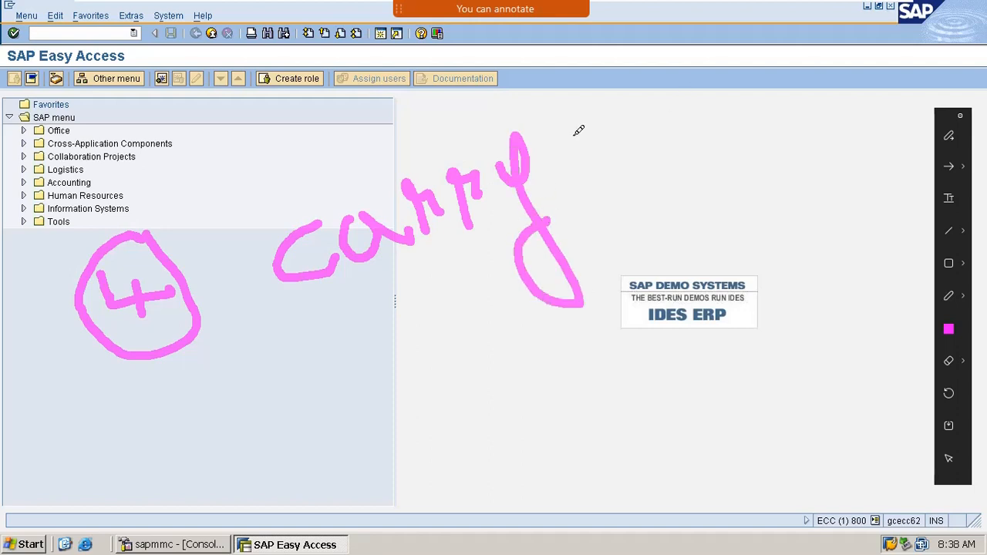
pyautogui.moveTo(605, 128)
pyautogui.mouseDown()
pyautogui.moveTo(619, 148)
pyautogui.moveTo(646, 144)
pyautogui.moveTo(675, 108)
pyautogui.moveTo(703, 140)
pyautogui.moveTo(715, 99)
pyautogui.mouseUp()
# - Handwrite the word "control" below "carry out" and underline it twice
pyautogui.moveTo(438, 356); pyautogui.dragTo(448, 416)
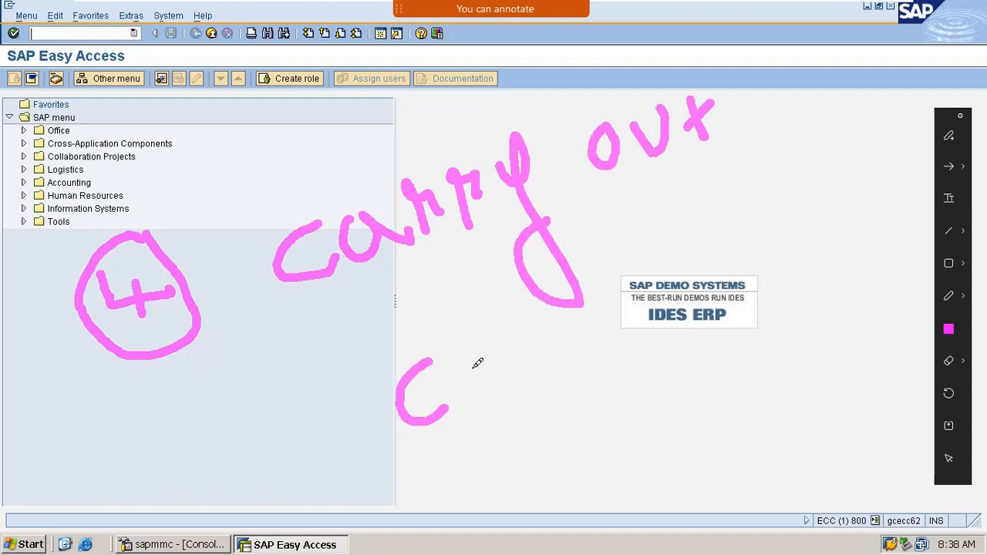
pyautogui.moveTo(475, 358)
pyautogui.mouseDown()
pyautogui.moveTo(535, 337)
pyautogui.moveTo(566, 359)
pyautogui.mouseUp()
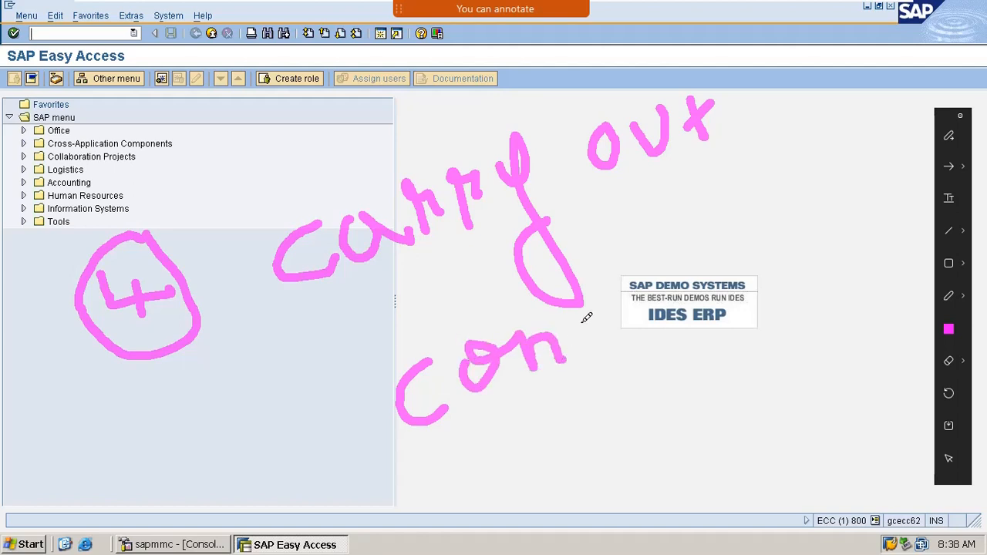
pyautogui.moveTo(588, 322); pyautogui.dragTo(612, 369)
pyautogui.moveTo(588, 356); pyautogui.dragTo(623, 340)
pyautogui.moveTo(622, 286)
pyautogui.mouseDown()
pyautogui.moveTo(646, 354)
pyautogui.moveTo(671, 360)
pyautogui.mouseUp()
pyautogui.moveTo(688, 312); pyautogui.dragTo(668, 337)
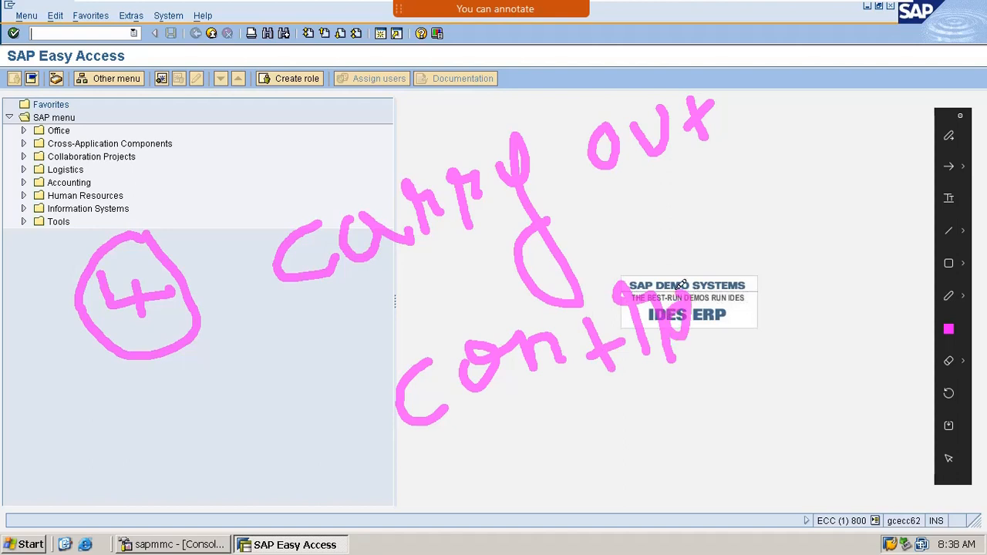
pyautogui.moveTo(698, 259); pyautogui.dragTo(734, 344)
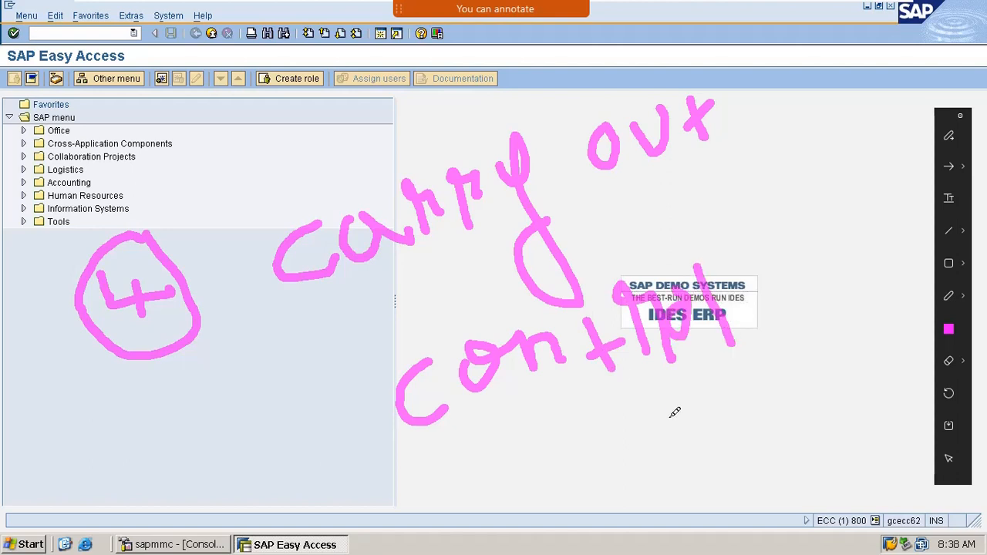
pyautogui.moveTo(467, 455); pyautogui.dragTo(718, 381)
pyautogui.moveTo(516, 487); pyautogui.dragTo(690, 422)
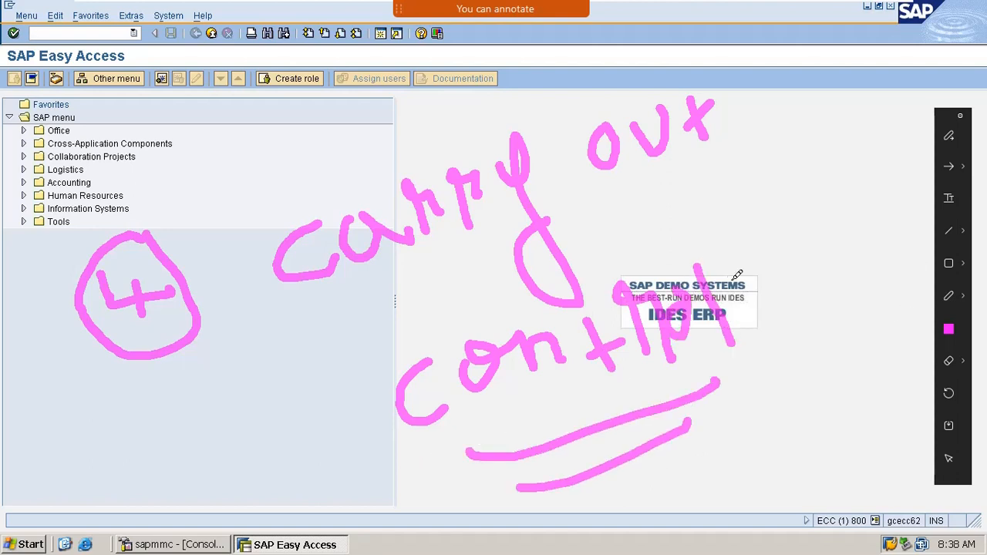
# - Handwrite "for AC" to complete the annotation, and end the annotation session
pyautogui.moveTo(754, 240); pyautogui.dragTo(808, 313)
pyautogui.moveTo(781, 287)
pyautogui.mouseDown()
pyautogui.moveTo(822, 256)
pyautogui.moveTo(837, 198)
pyautogui.moveTo(900, 255)
pyautogui.mouseUp()
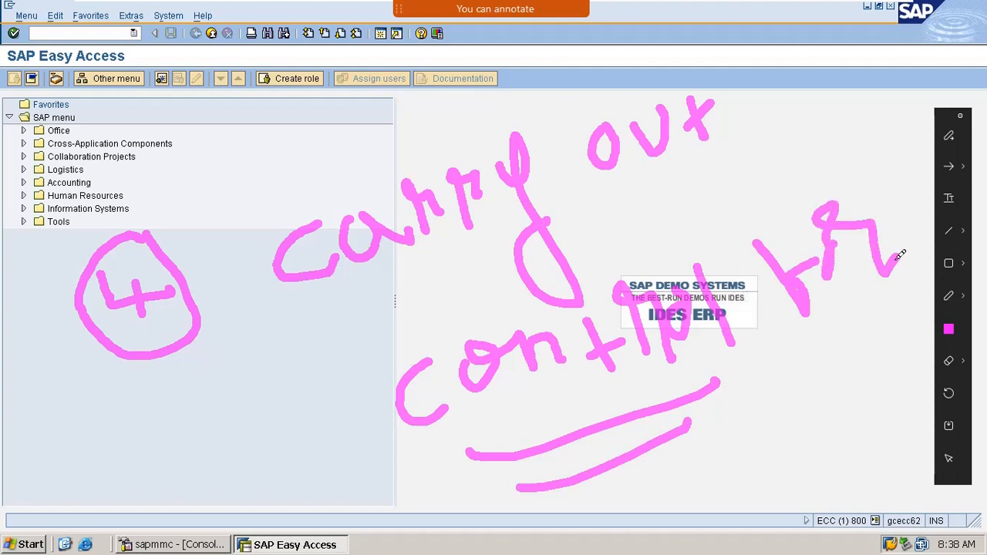
pyautogui.moveTo(805, 482)
pyautogui.mouseDown()
pyautogui.moveTo(848, 418)
pyautogui.moveTo(794, 451)
pyautogui.mouseUp()
pyautogui.moveTo(885, 406); pyautogui.dragTo(917, 421)
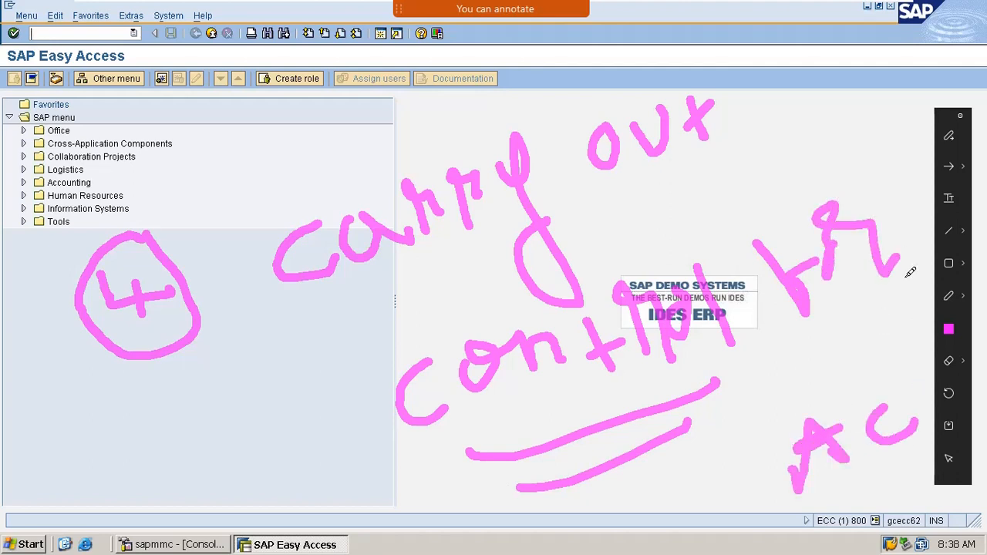
pyautogui.press('Escape')
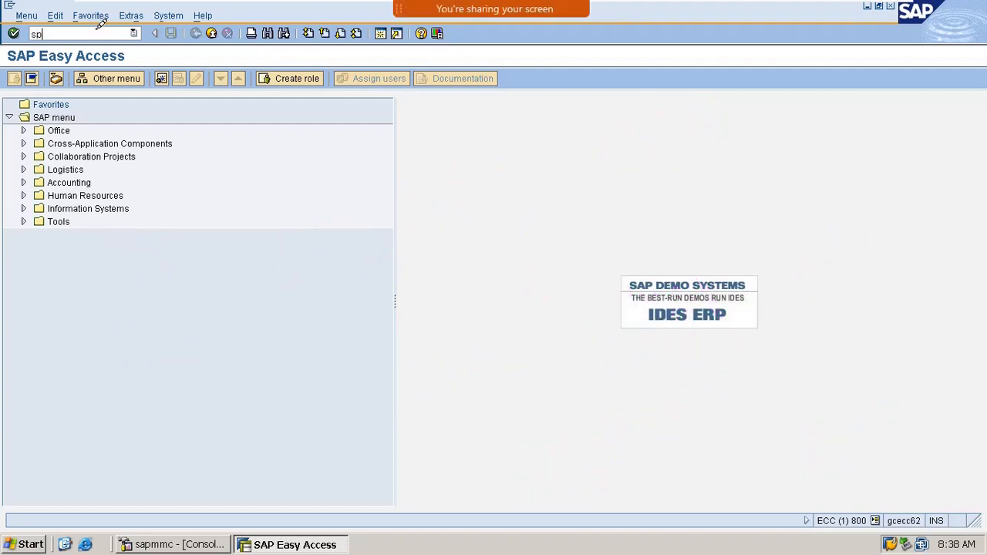
# - Open the SAP Reference IMG from Customizing: Execute Project and expand Sales and Distribution down to Basic Functions
pyautogui.press('Return')
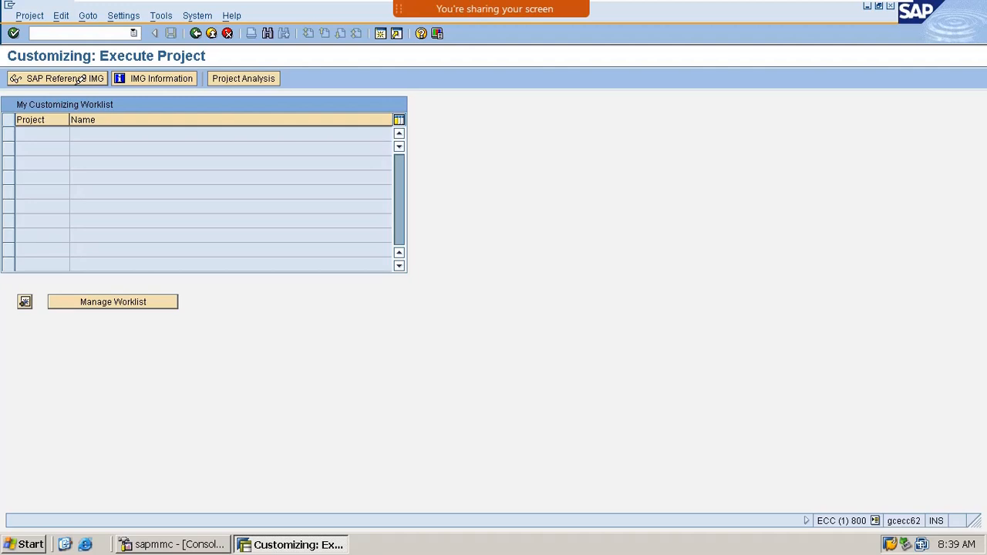
pyautogui.click(79, 80)
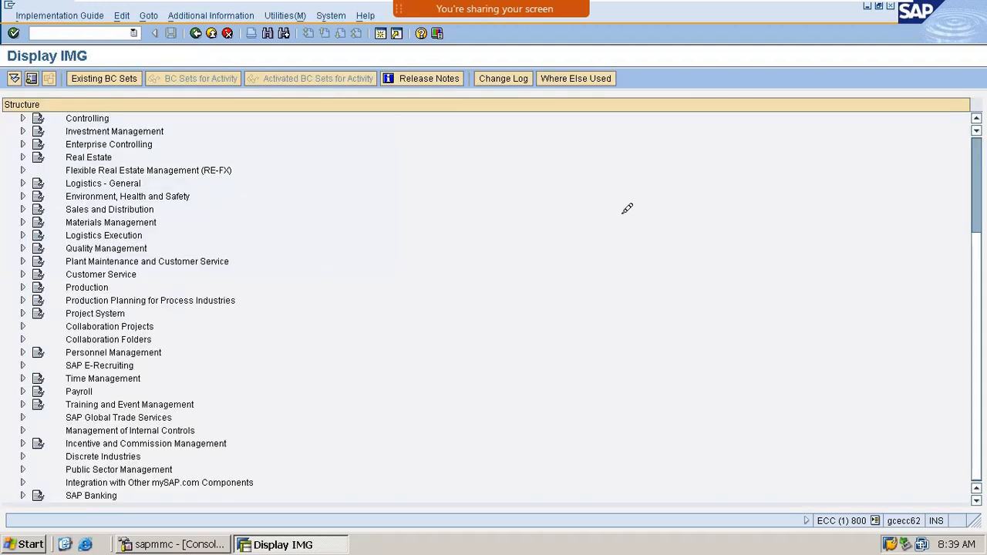
pyautogui.click(23, 198)
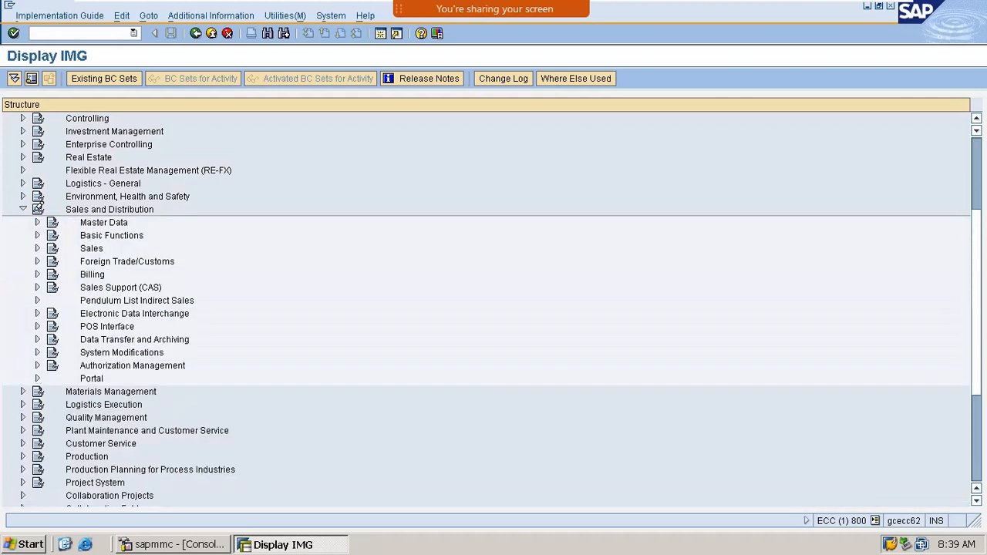
pyautogui.scroll(-1, 53, 237)
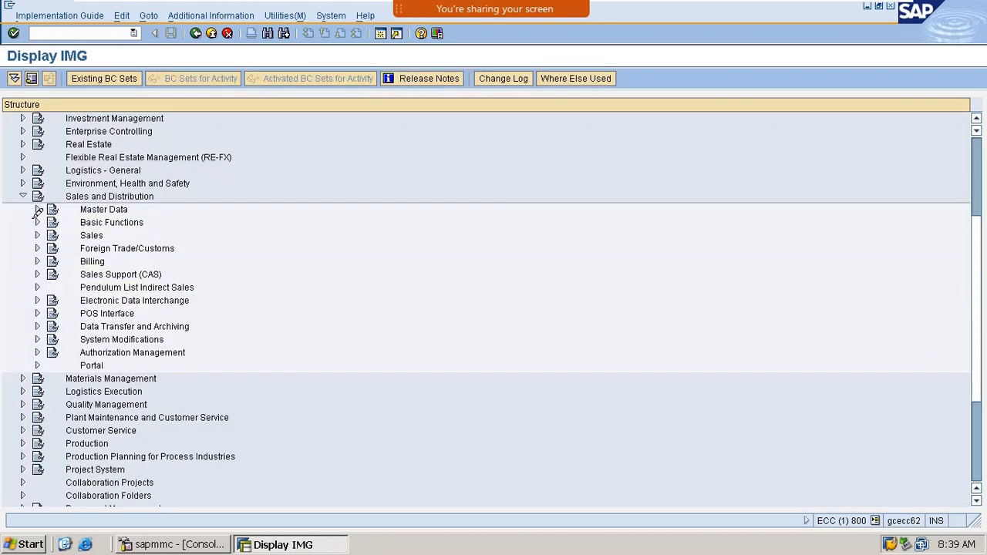
pyautogui.click(37, 209)
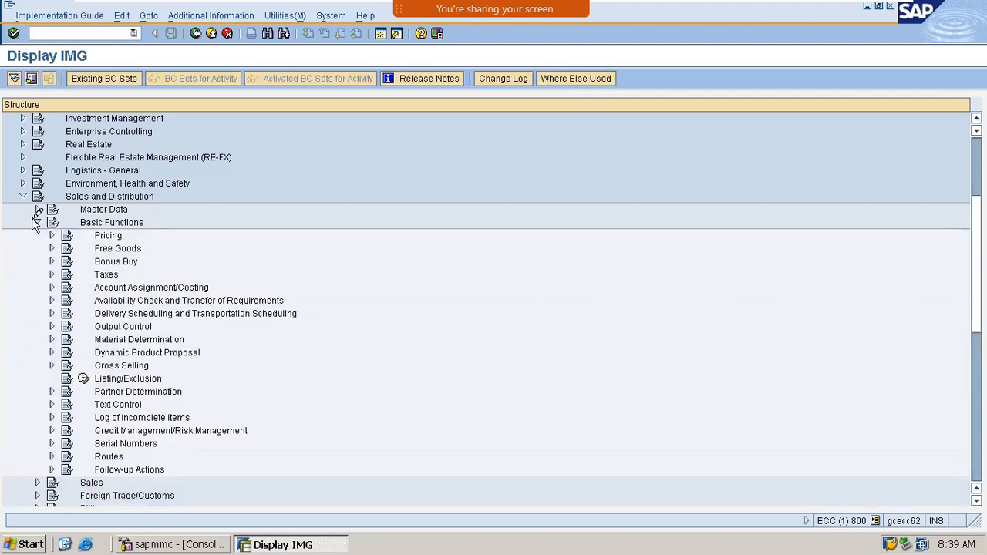
# - Expand Availability Check and Transfer of Requirements down to Availability Check with ATP Logic or Against Planning and execute Carry Out Control For Availability Check
pyautogui.scroll(-5, 81, 255)
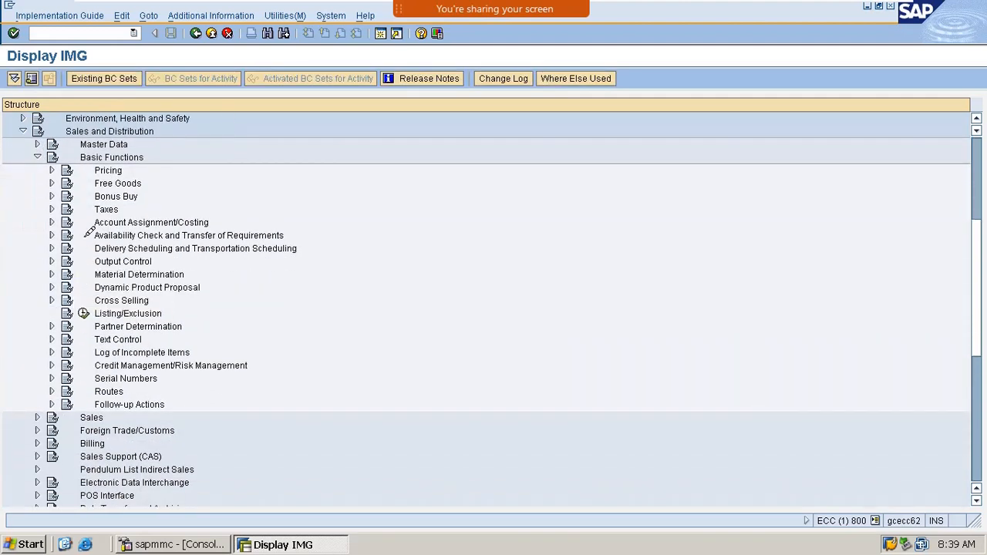
pyautogui.click(52, 233)
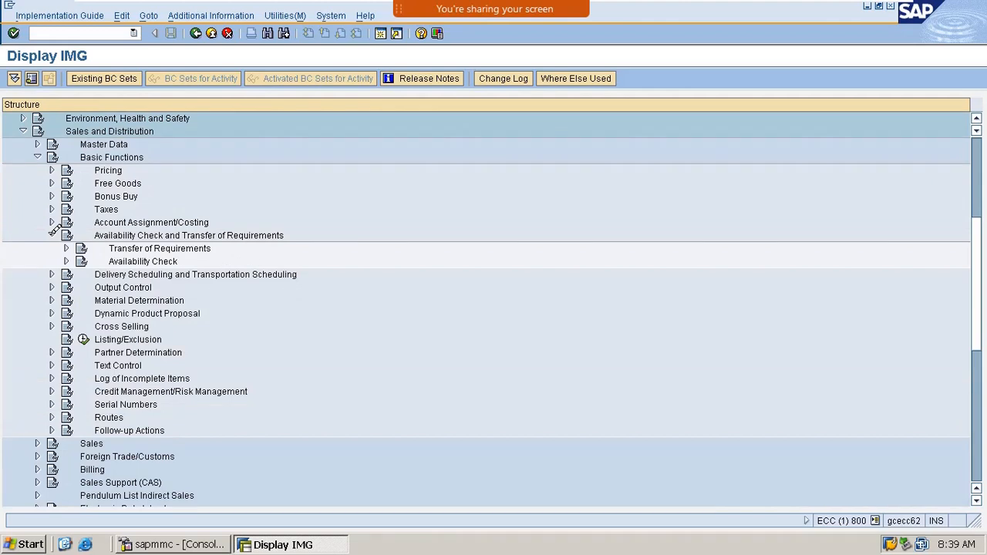
pyautogui.click(67, 261)
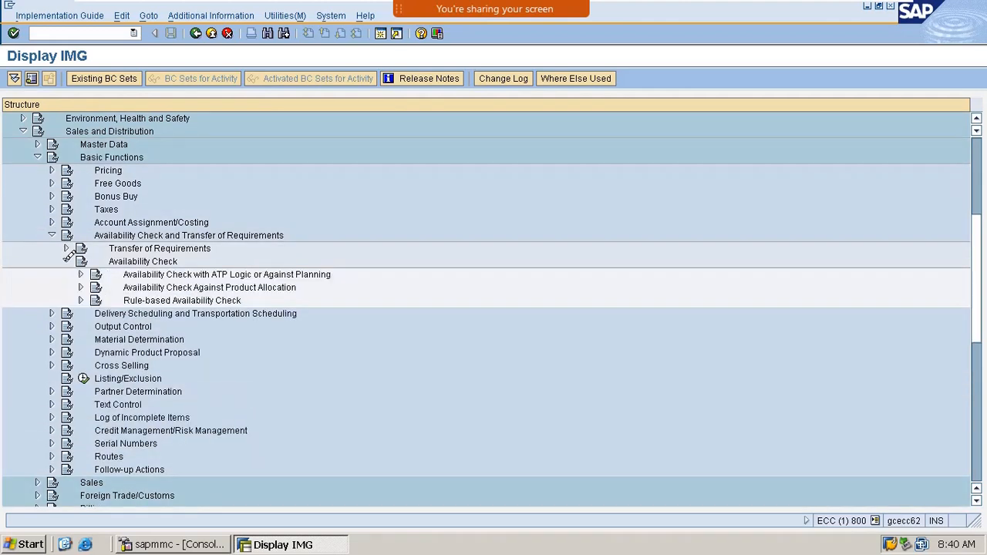
pyautogui.click(80, 249)
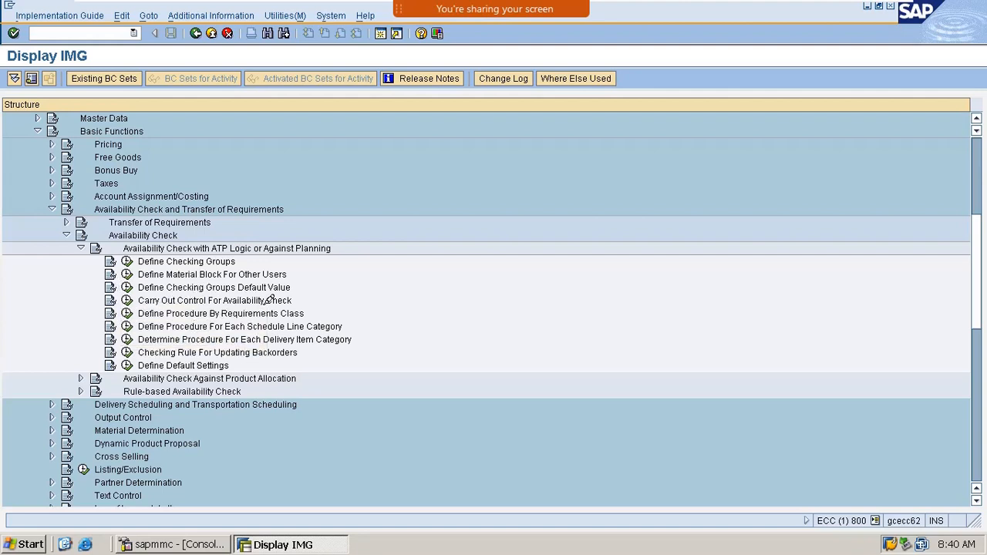
pyautogui.click(129, 298)
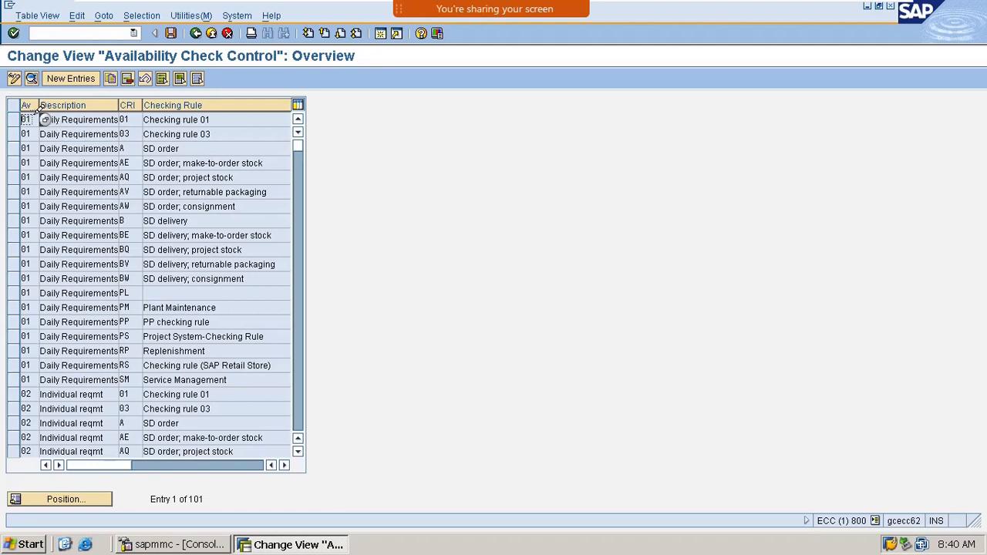
# - Examine the availability check and checking rule codes of the first Availability Check Control entry
pyautogui.moveTo(35, 116); pyautogui.dragTo(6, 114)
pyautogui.press('Tab')
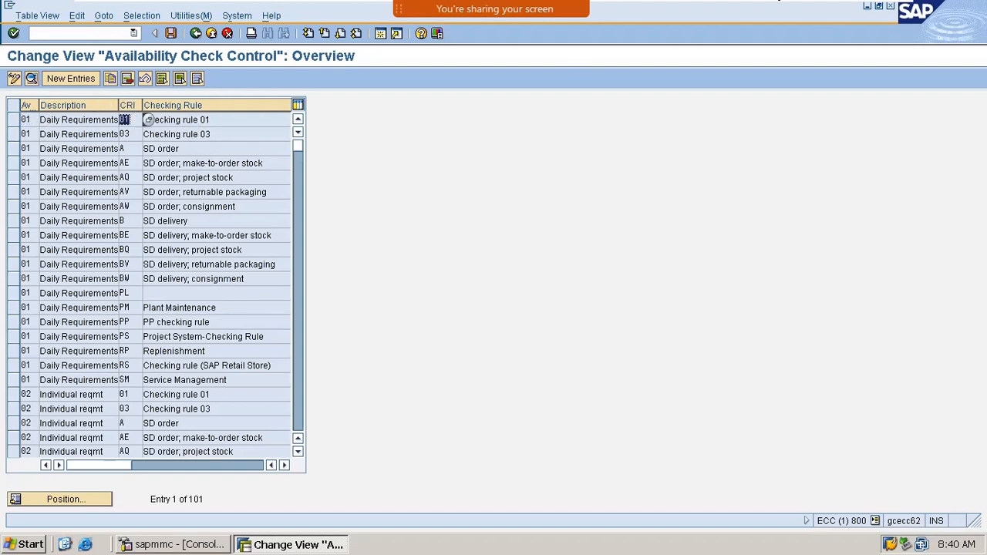
# - Start annotating the shared screen and handwrite "checking group" beside the Availability Check Control table
pyautogui.moveTo(777, 3)
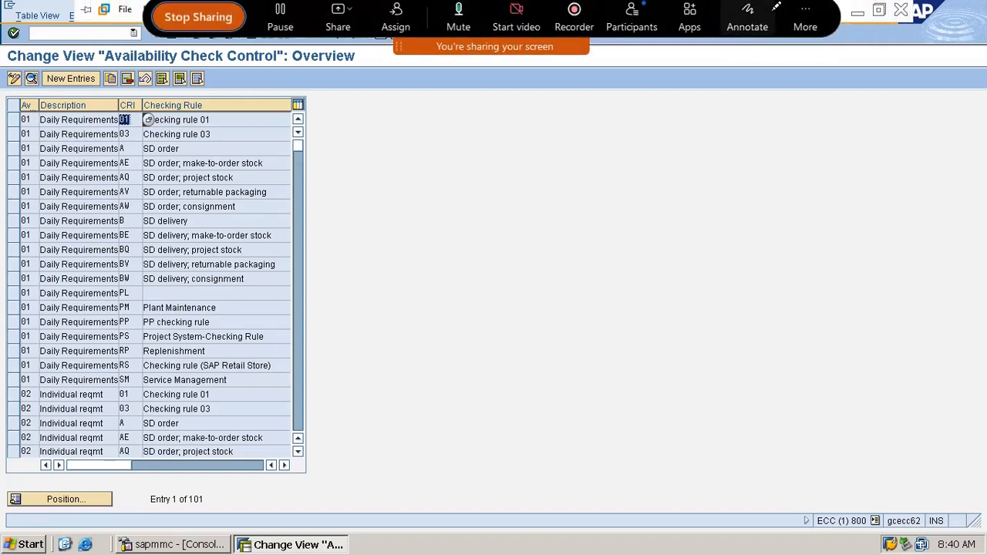
pyautogui.click(754, 25)
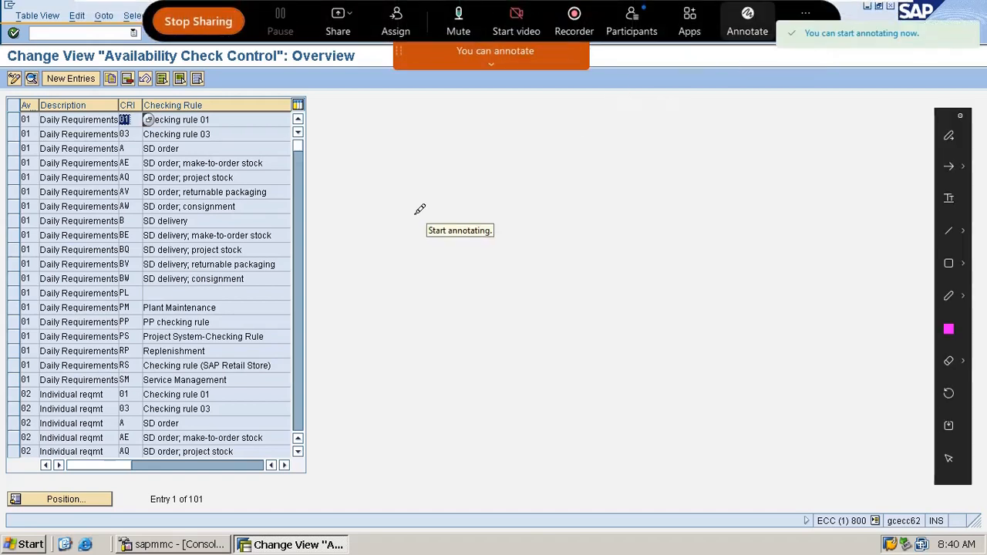
pyautogui.moveTo(383, 209)
pyautogui.mouseDown()
pyautogui.moveTo(378, 247)
pyautogui.moveTo(423, 220)
pyautogui.mouseUp()
pyautogui.moveTo(419, 183); pyautogui.dragTo(458, 211)
pyautogui.moveTo(504, 174)
pyautogui.mouseDown()
pyautogui.moveTo(469, 194)
pyautogui.moveTo(547, 169)
pyautogui.mouseUp()
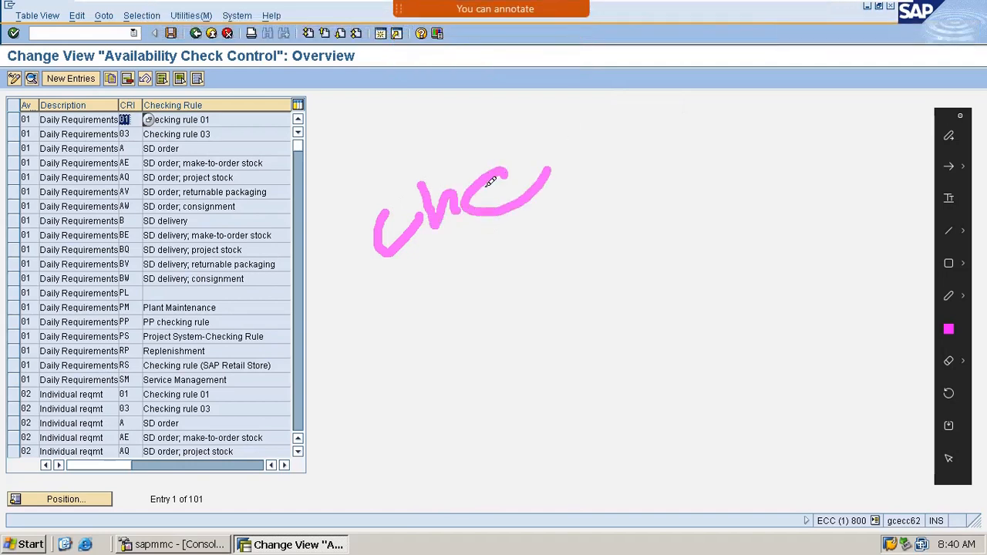
pyautogui.moveTo(490, 181); pyautogui.dragTo(512, 177)
pyautogui.moveTo(554, 145); pyautogui.dragTo(575, 185)
pyautogui.moveTo(593, 148)
pyautogui.mouseDown()
pyautogui.moveTo(596, 182)
pyautogui.moveTo(611, 162)
pyautogui.moveTo(641, 154)
pyautogui.mouseUp()
pyautogui.click(589, 124)
pyautogui.moveTo(660, 122)
pyautogui.mouseDown()
pyautogui.moveTo(652, 147)
pyautogui.moveTo(695, 274)
pyautogui.mouseUp()
pyautogui.moveTo(695, 275); pyautogui.dragTo(690, 189)
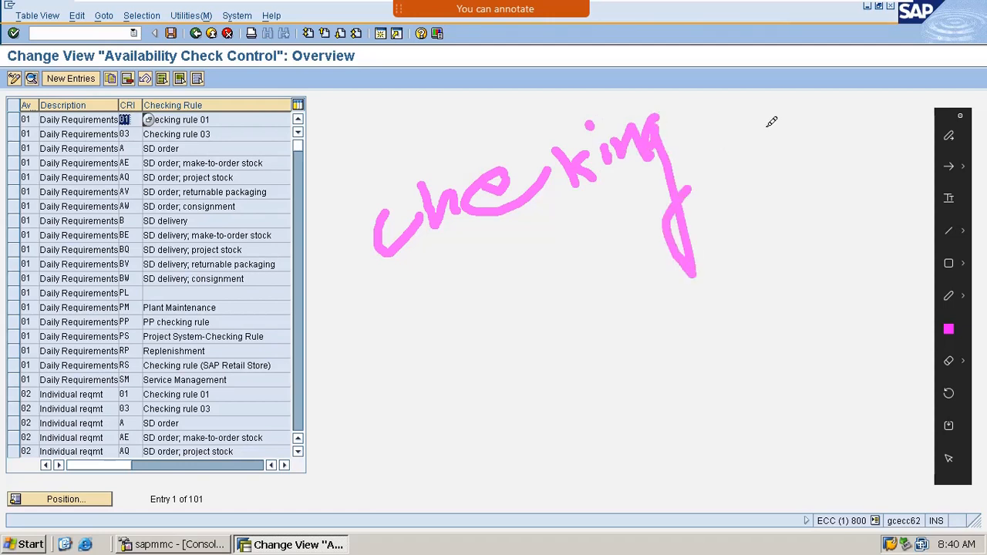
pyautogui.moveTo(763, 109)
pyautogui.mouseDown()
pyautogui.moveTo(733, 117)
pyautogui.moveTo(767, 88)
pyautogui.moveTo(770, 96)
pyautogui.moveTo(768, 81)
pyautogui.moveTo(789, 106)
pyautogui.moveTo(807, 90)
pyautogui.moveTo(854, 91)
pyautogui.moveTo(846, 55)
pyautogui.mouseUp()
# - Handwrite a plus sign and "checking rule" below "checking group", and end the annotation session
pyautogui.moveTo(572, 309)
pyautogui.mouseDown()
pyautogui.moveTo(606, 288)
pyautogui.moveTo(594, 314)
pyautogui.mouseUp()
pyautogui.moveTo(526, 375); pyautogui.dragTo(539, 409)
pyautogui.moveTo(548, 351); pyautogui.dragTo(594, 383)
pyautogui.moveTo(605, 361)
pyautogui.mouseDown()
pyautogui.moveTo(617, 348)
pyautogui.moveTo(608, 376)
pyautogui.moveTo(667, 355)
pyautogui.moveTo(670, 308)
pyautogui.moveTo(696, 346)
pyautogui.moveTo(723, 340)
pyautogui.mouseUp()
pyautogui.moveTo(706, 300); pyautogui.dragTo(764, 329)
pyautogui.moveTo(787, 286); pyautogui.dragTo(798, 359)
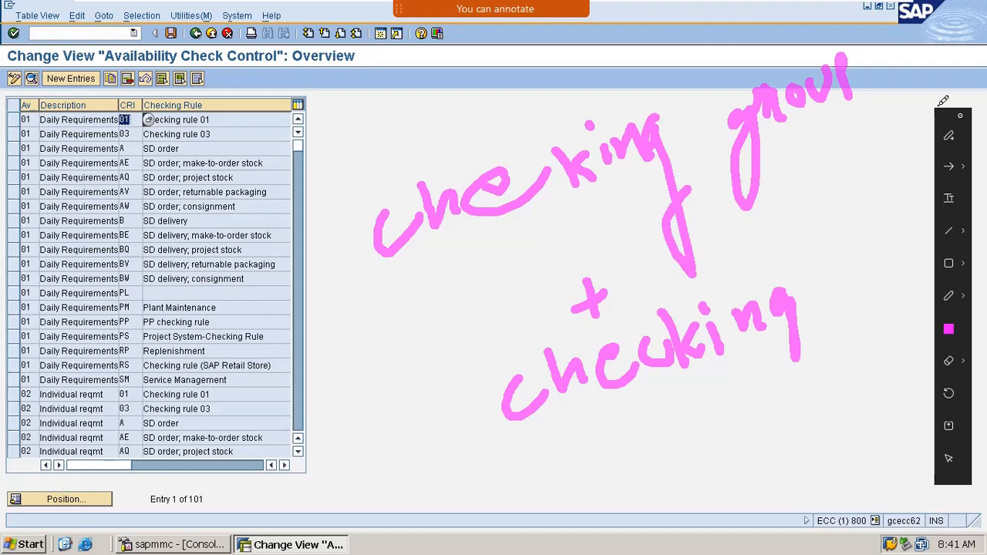
pyautogui.moveTo(821, 228); pyautogui.dragTo(849, 282)
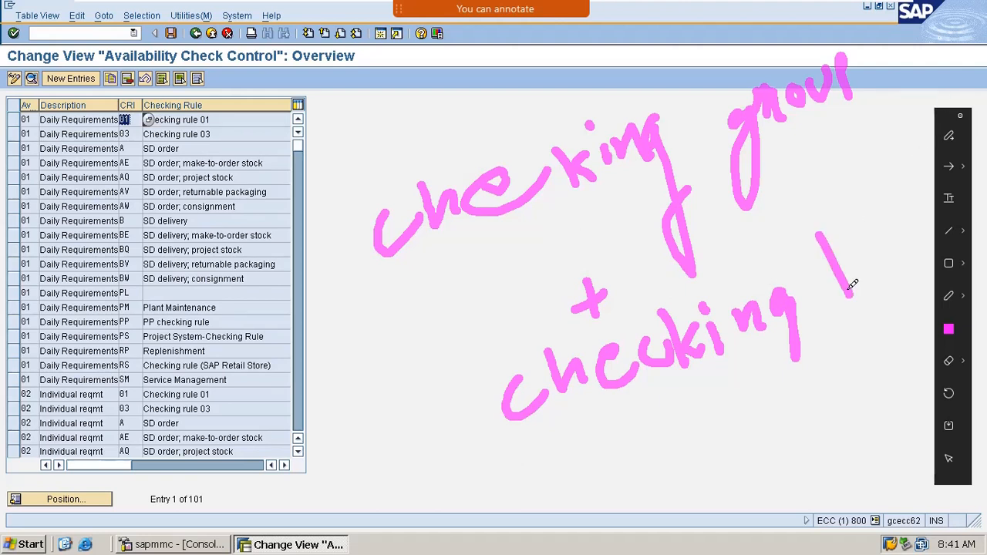
pyautogui.moveTo(825, 209); pyautogui.dragTo(869, 270)
pyautogui.moveTo(862, 225)
pyautogui.mouseDown()
pyautogui.moveTo(890, 216)
pyautogui.moveTo(925, 231)
pyautogui.moveTo(930, 213)
pyautogui.moveTo(936, 223)
pyautogui.mouseUp()
pyautogui.press('Escape')
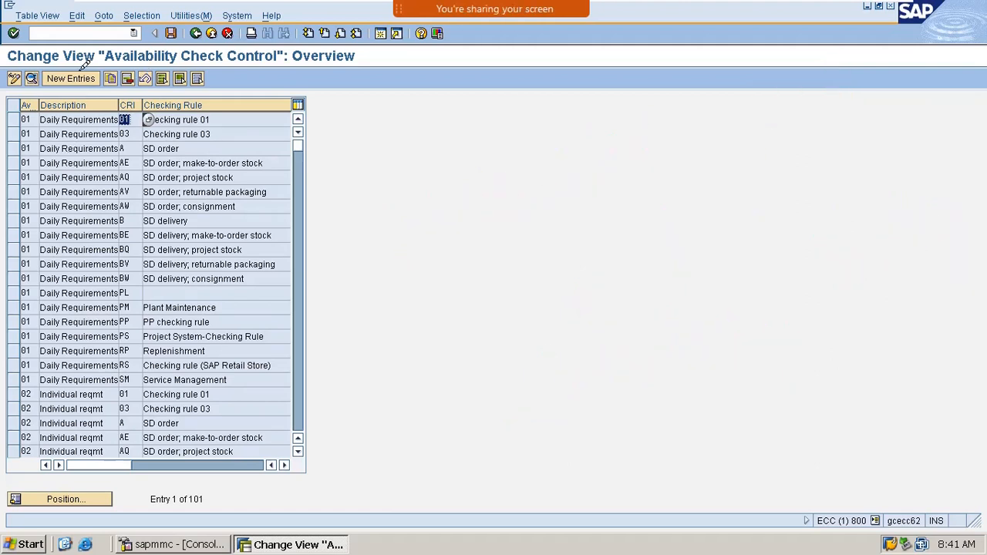
# - Position the Availability Check Control table at the entry for availability check M1
pyautogui.click(85, 498)
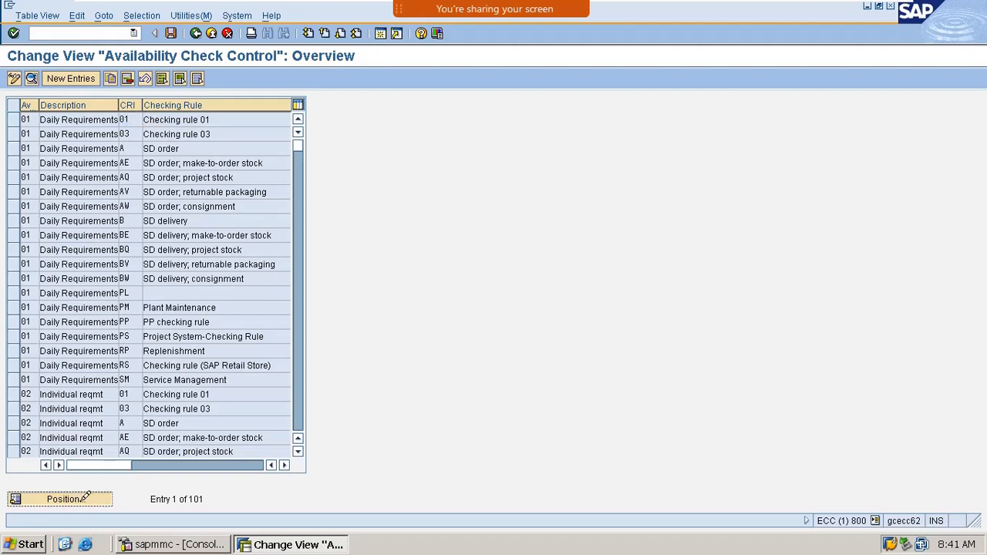
pyautogui.write('01')
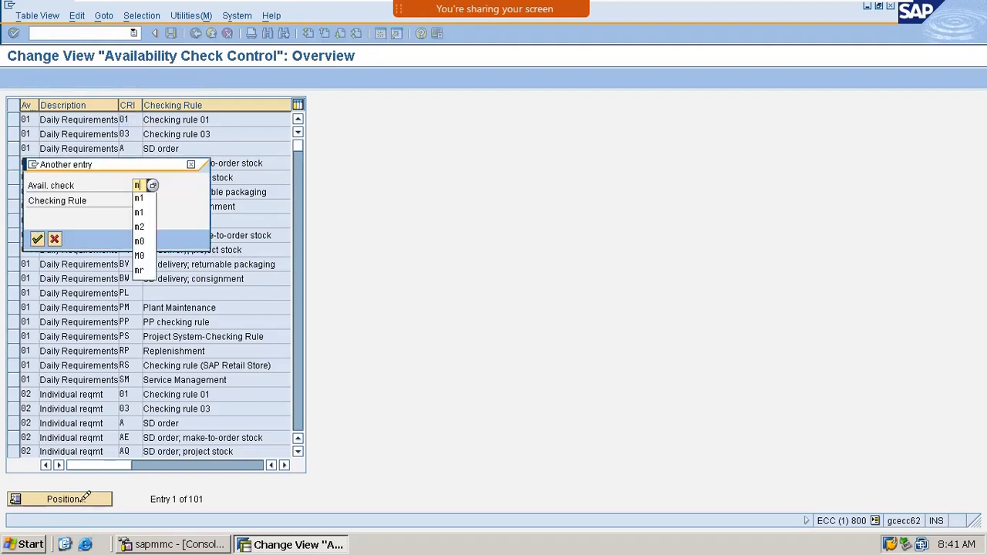
pyautogui.press('Return')
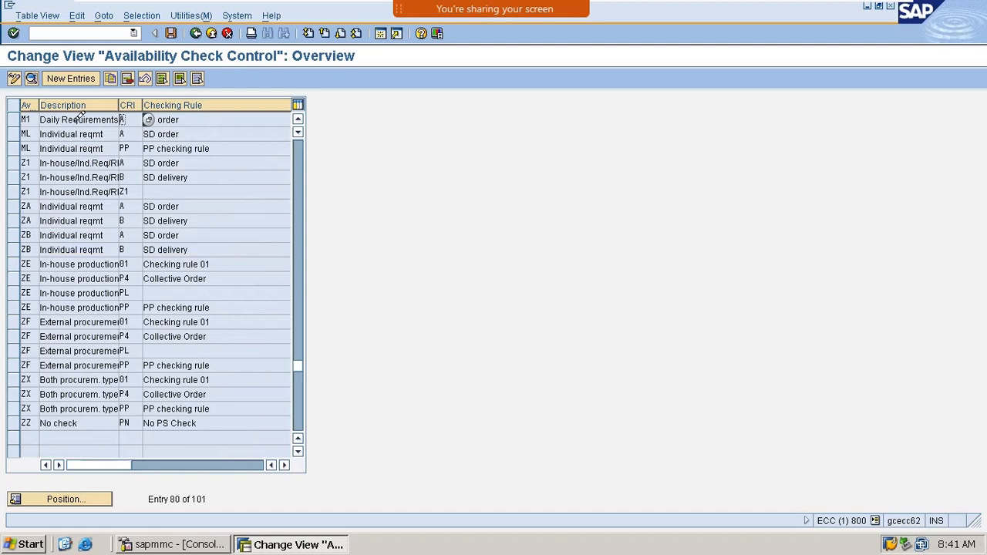
# - Examine the M1 entry's availability check code, description and checking rule
pyautogui.click(27, 118)
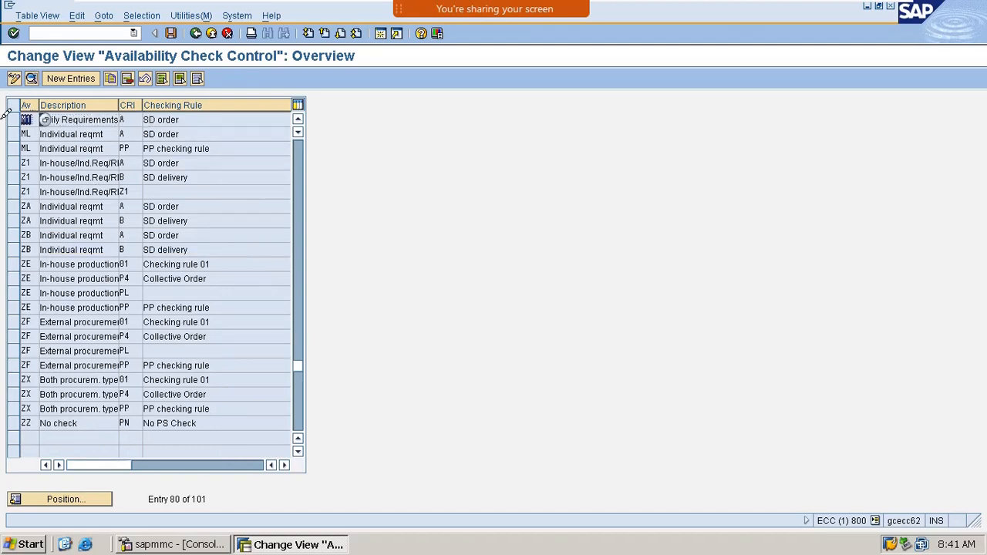
pyautogui.click(71, 122)
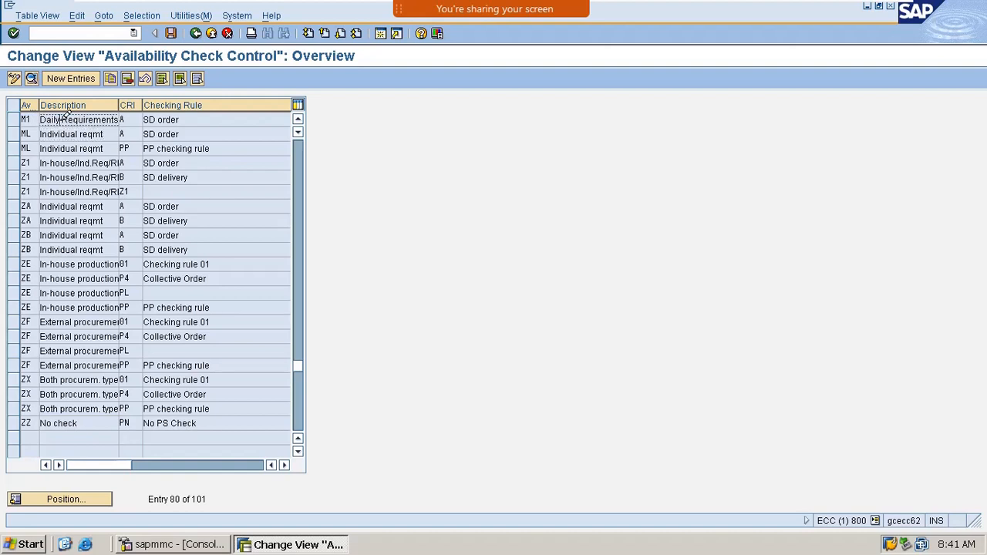
pyautogui.click(129, 115)
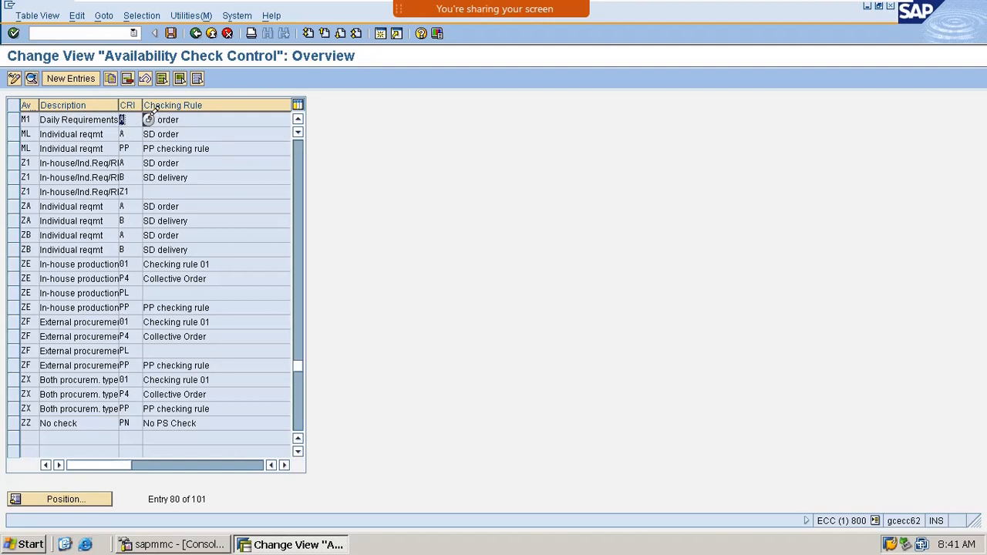
# - Examine the list of available checking rules for the M1 entry, noting SD order, SD delivery and backorder processing, and close the list
pyautogui.click(148, 117)
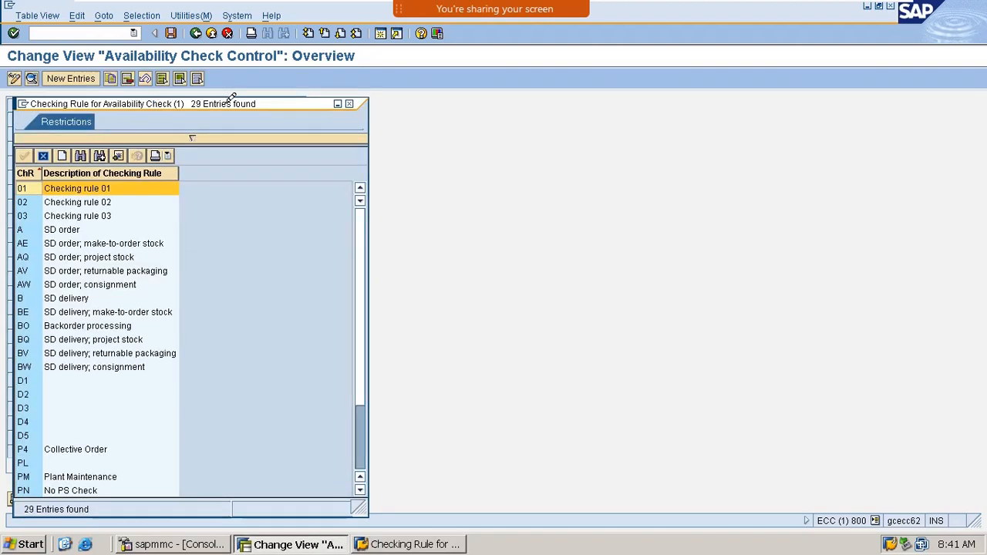
pyautogui.moveTo(230, 98); pyautogui.dragTo(523, 61)
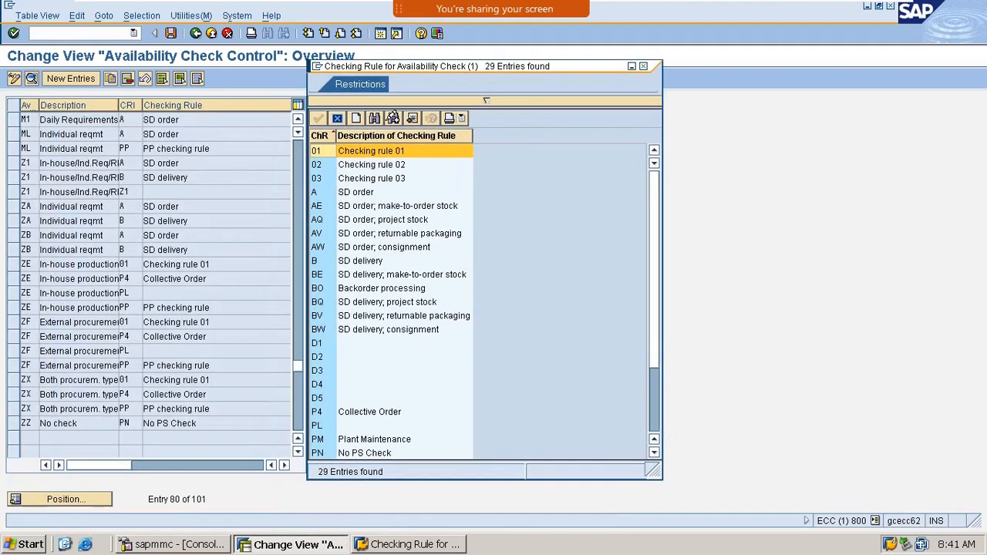
pyautogui.click(346, 188)
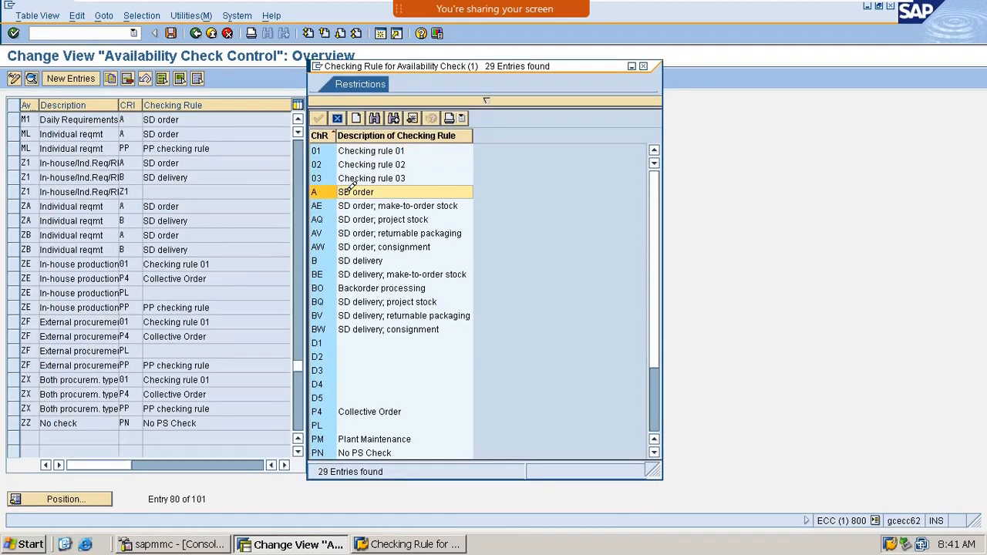
pyautogui.scroll(-3, 345, 189)
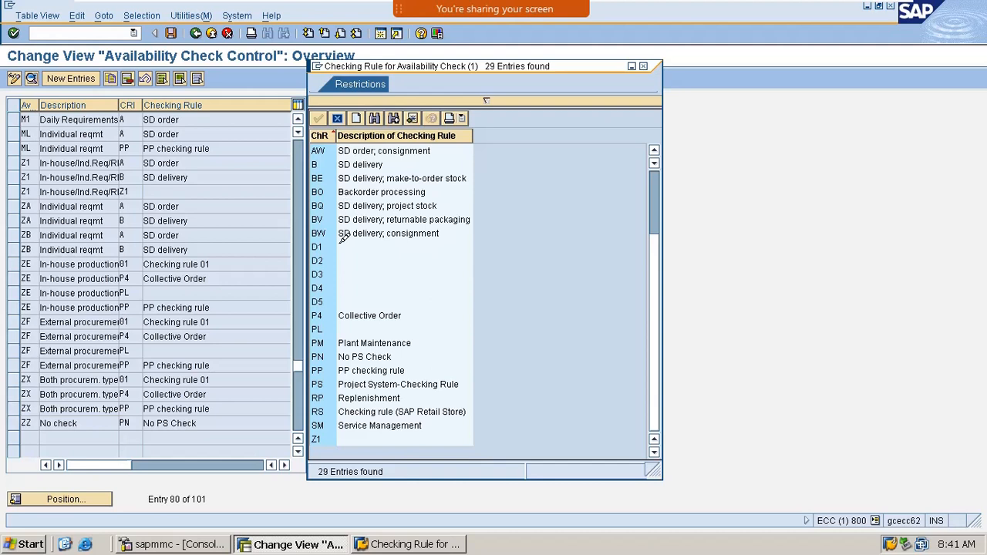
pyautogui.click(354, 163)
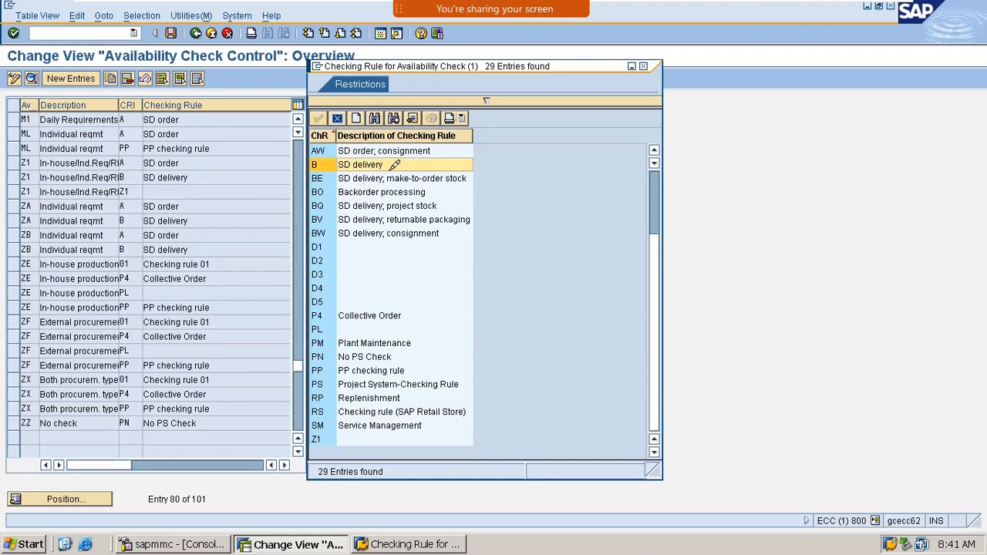
pyautogui.click(332, 191)
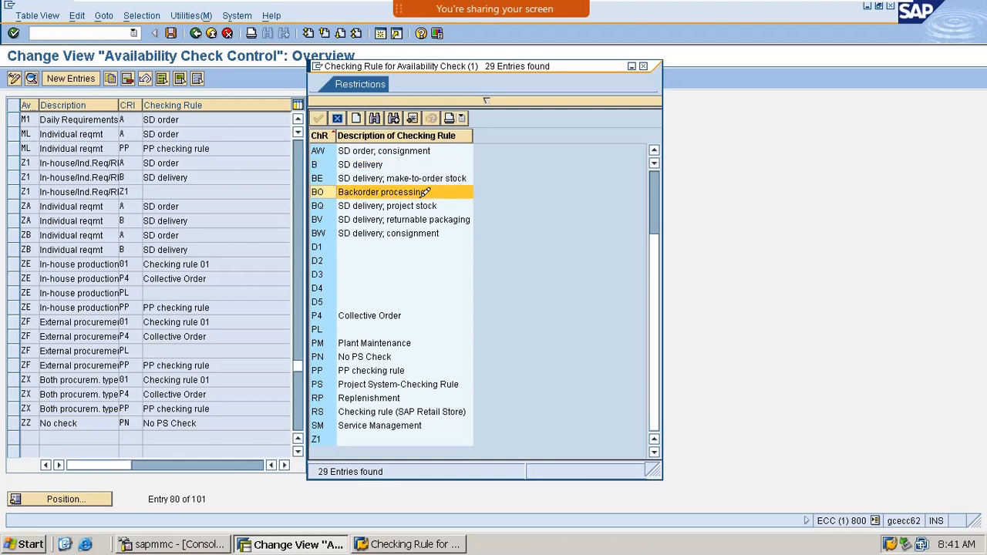
pyautogui.scroll(2, 429, 193)
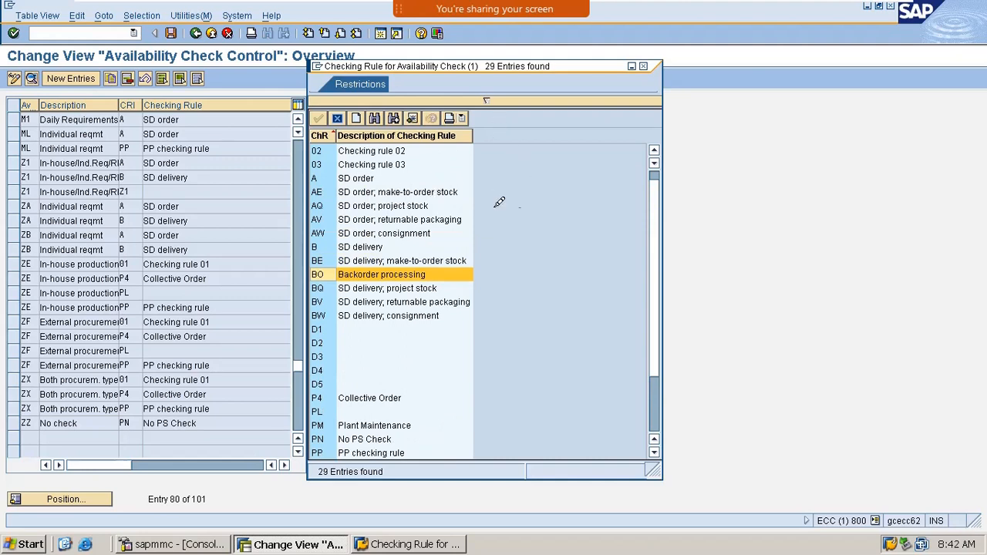
pyautogui.scroll(1, 401, 239)
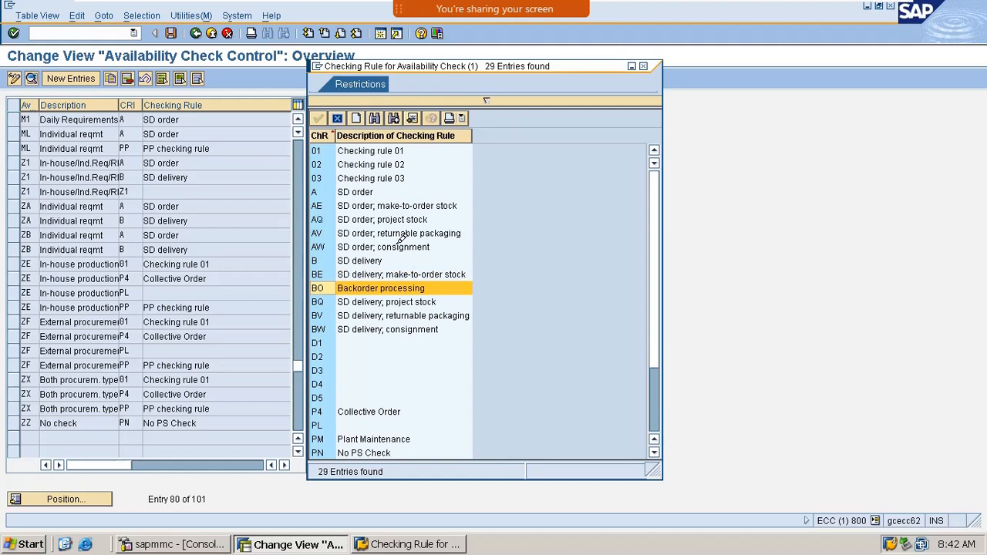
pyautogui.click(376, 189)
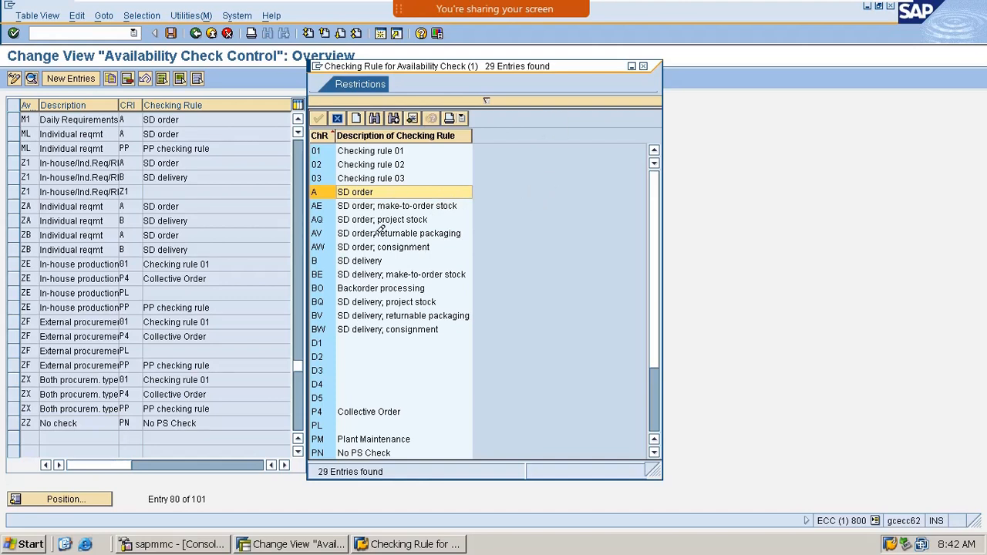
pyautogui.click(649, 66)
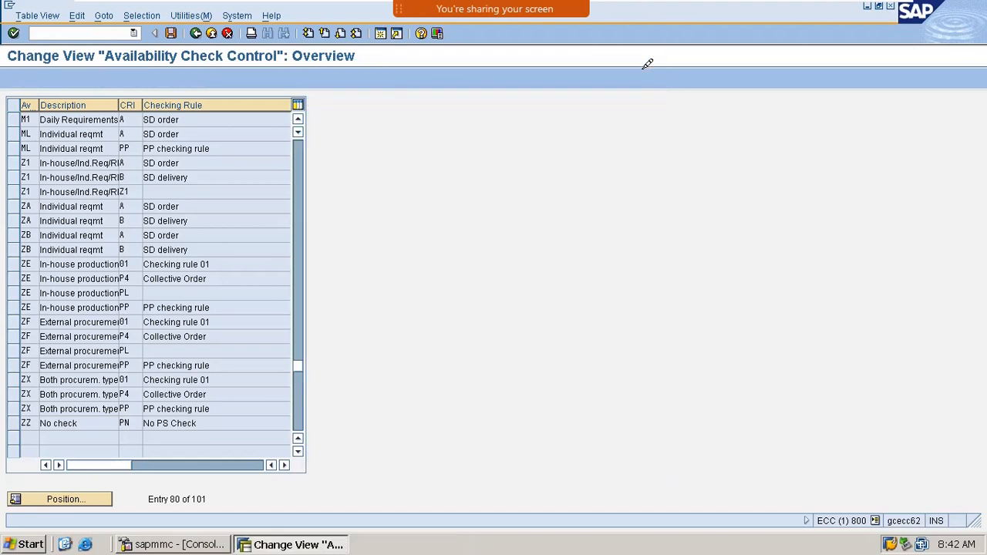
# - Delete the entry for availability check M1 with checking rule A from the Availability Check Control table and save
pyautogui.scroll(3, 377, 120)
pyautogui.scroll(3, 252, 141)
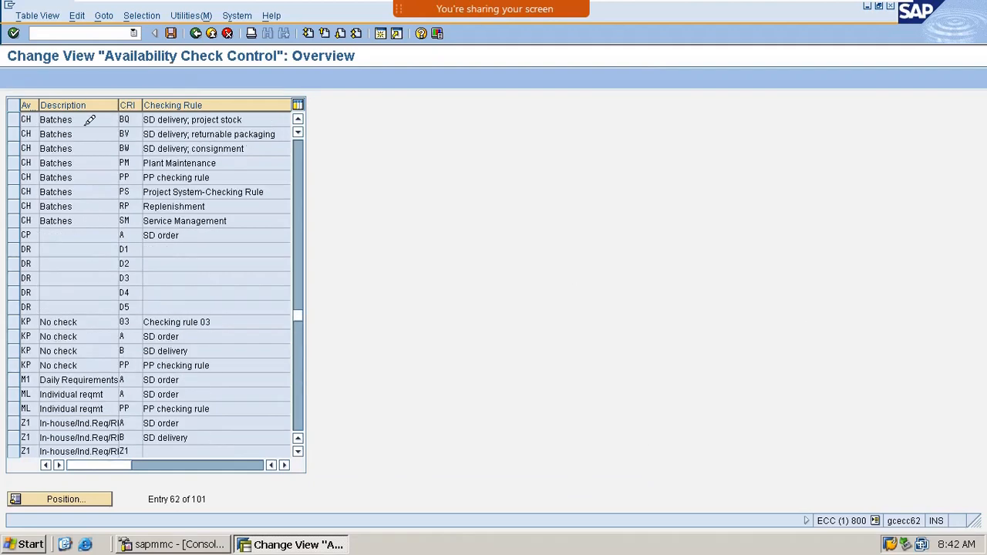
pyautogui.scroll(5, 53, 109)
pyautogui.scroll(-5, 77, 491)
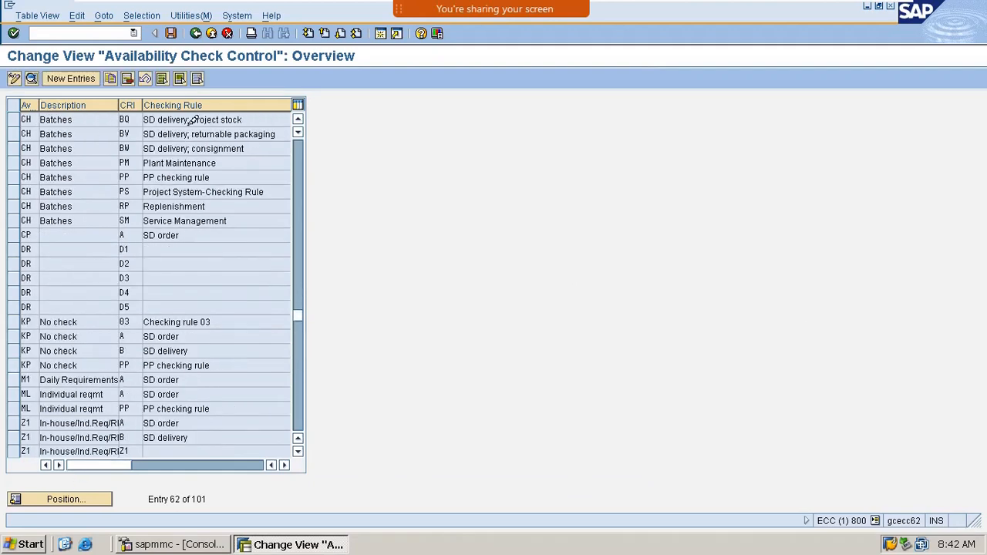
pyautogui.scroll(3, 191, 123)
pyautogui.click(77, 494)
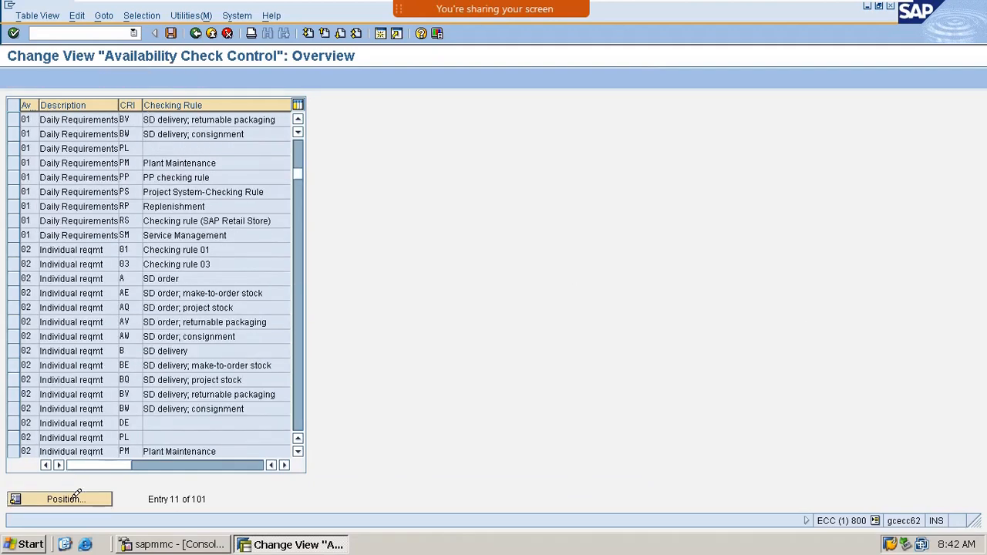
pyautogui.write('m1')
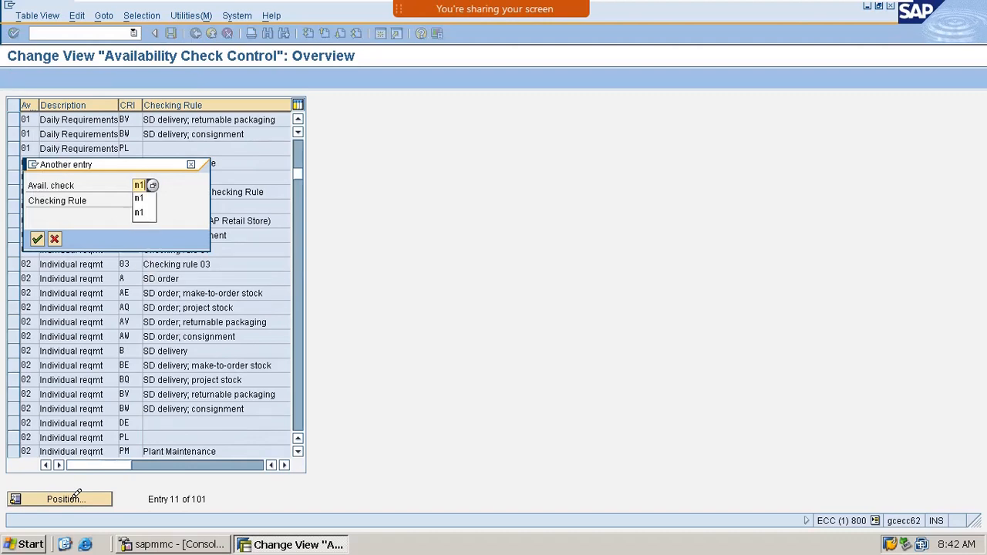
pyautogui.press('Return')
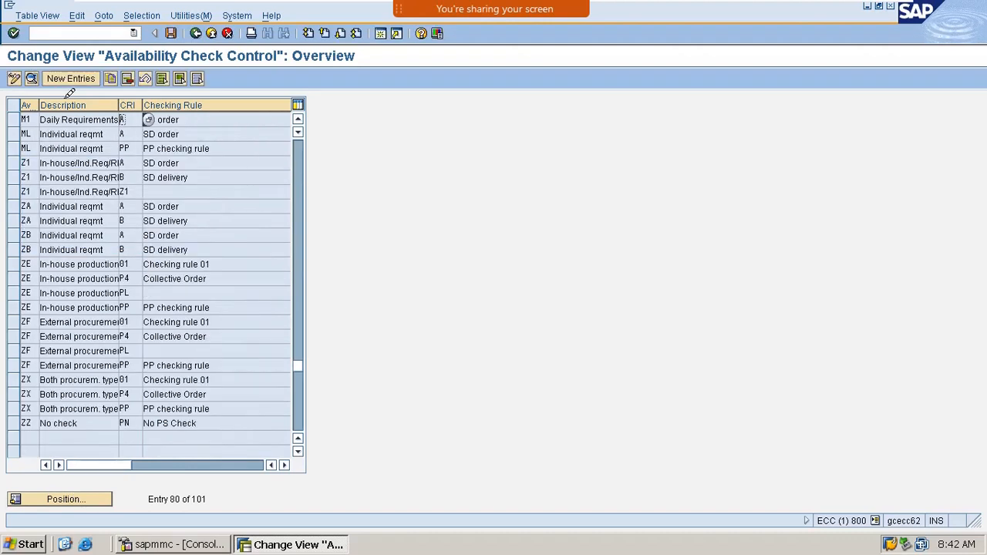
pyautogui.click(13, 119)
pyautogui.click(127, 78)
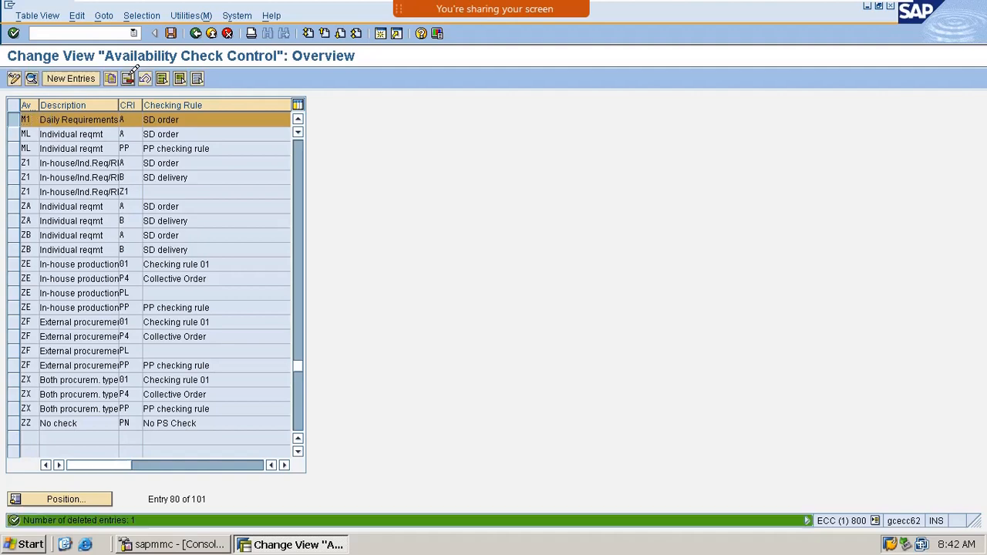
pyautogui.click(171, 32)
pyautogui.press('Return')
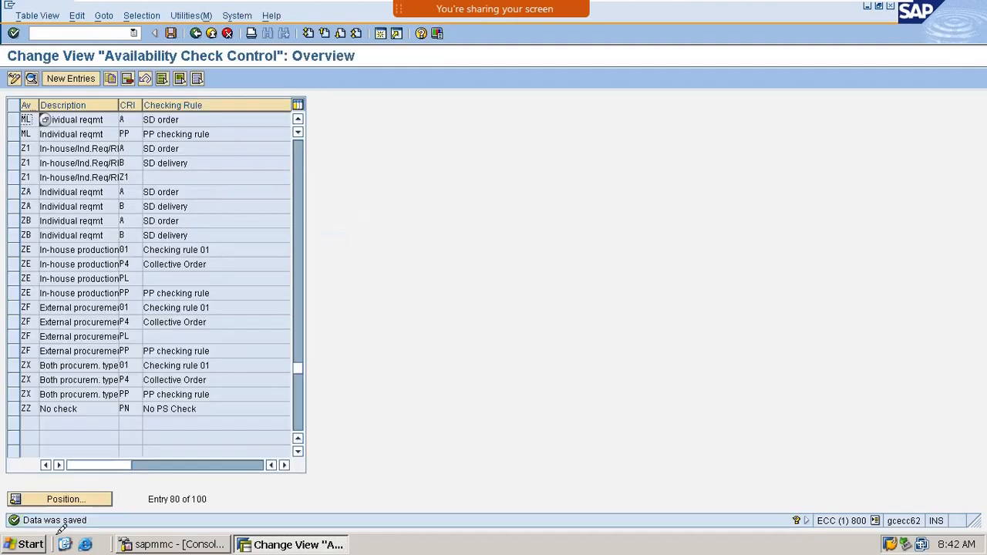
# - Look up availability check M1 in the table to verify the deletion
pyautogui.click(80, 498)
pyautogui.write('m1')
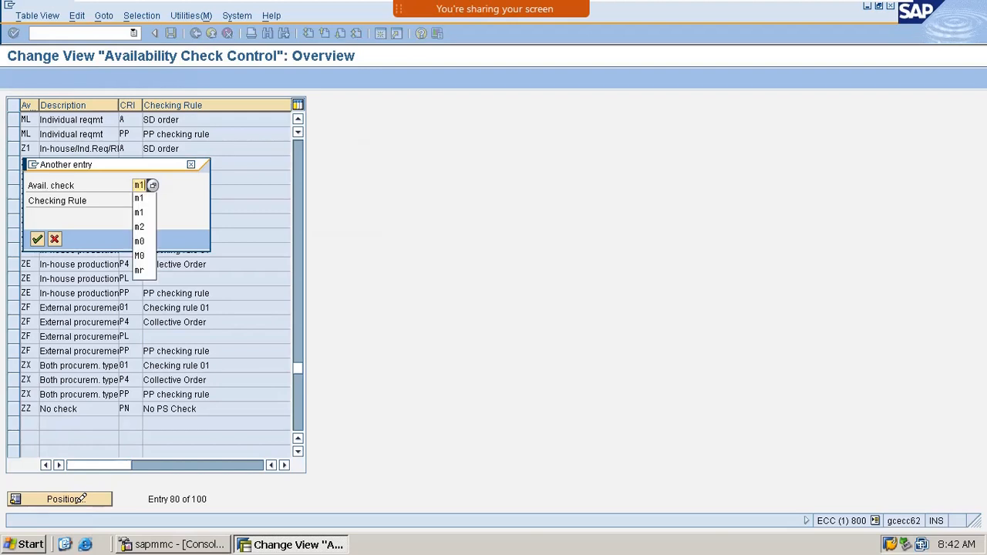
pyautogui.press('Return')
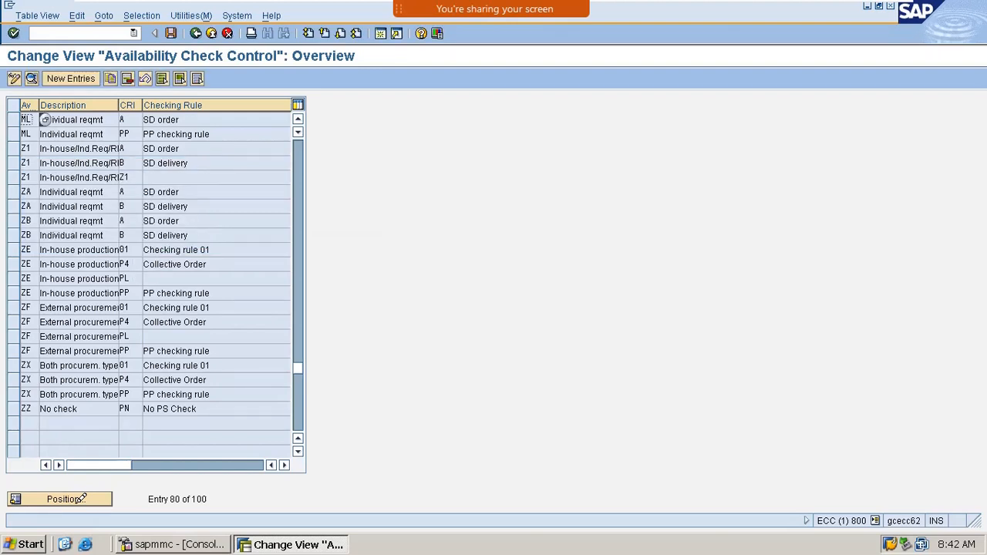
pyautogui.scroll(1, 171, 307)
pyautogui.scroll(1, 120, 172)
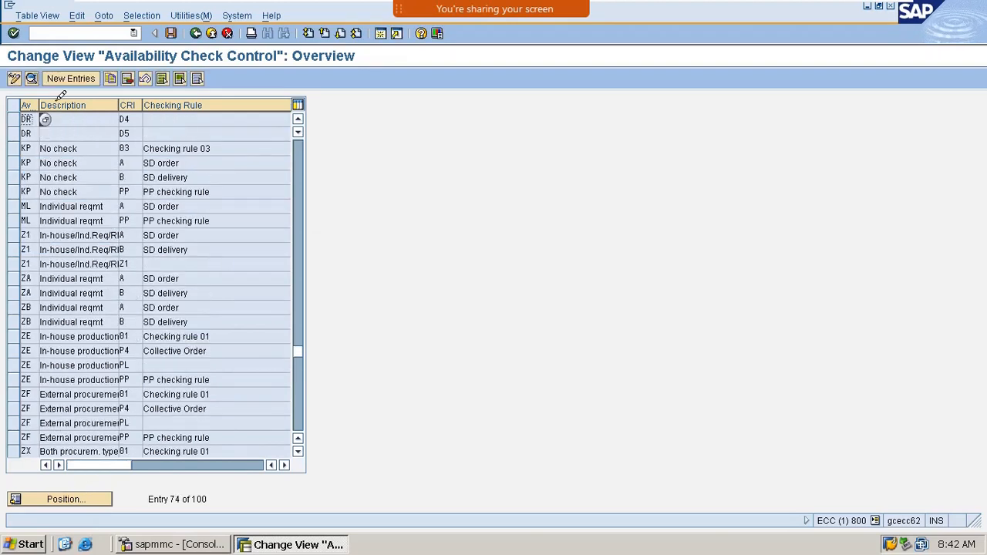
# - Create a new entry for availability check M1 with checking rule A, include safety stock, save it and return to the overview
pyautogui.click(70, 78)
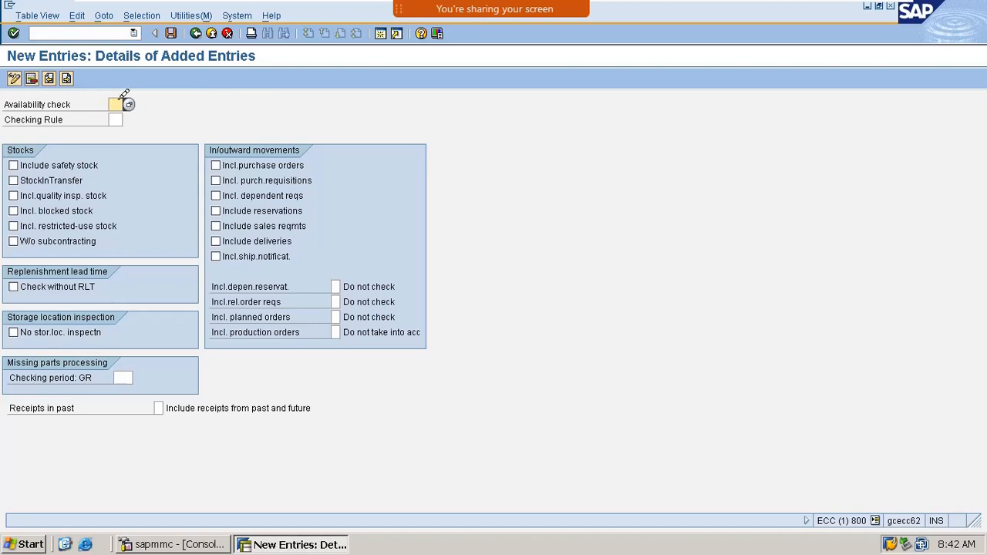
pyautogui.write('m')
pyautogui.press('Tab')
pyautogui.press('Return')
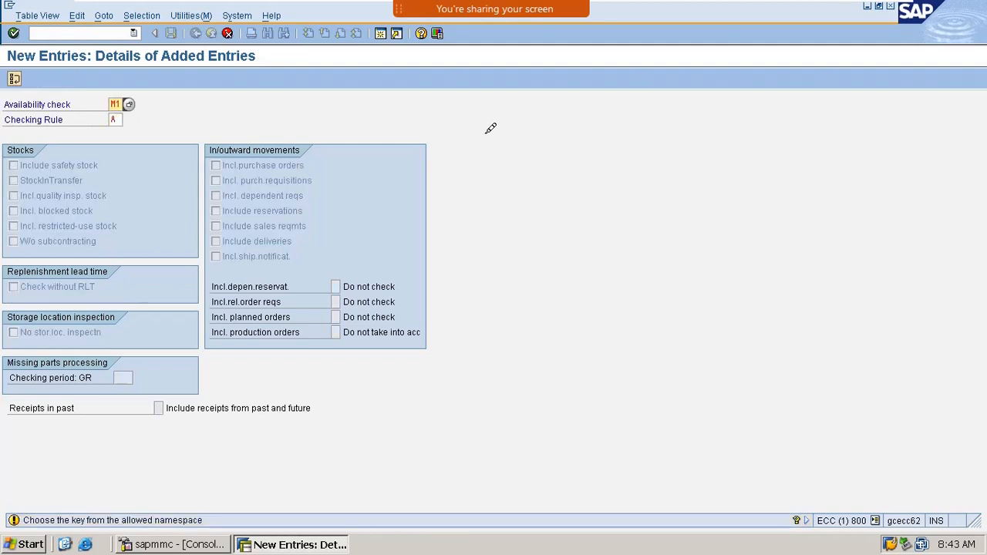
pyautogui.press('Return')
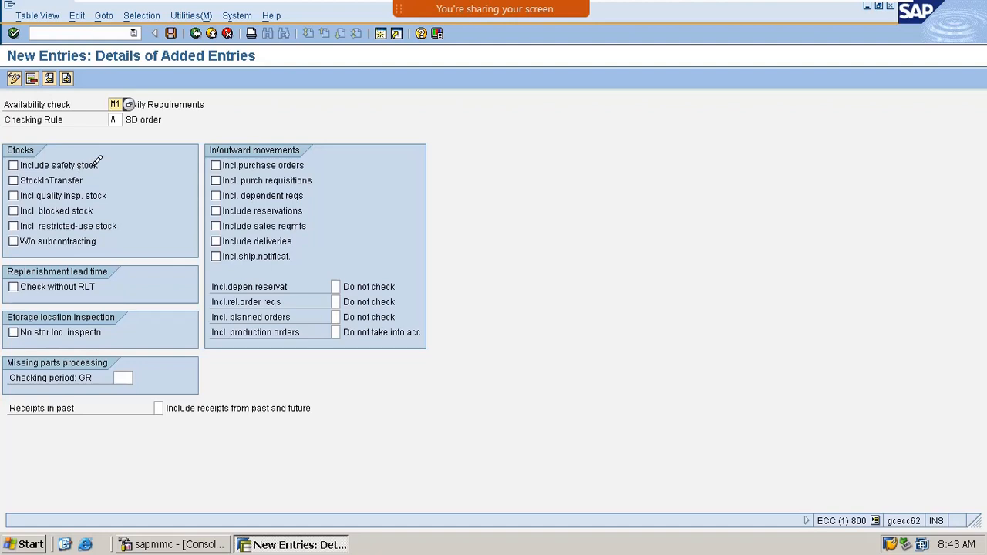
pyautogui.click(14, 165)
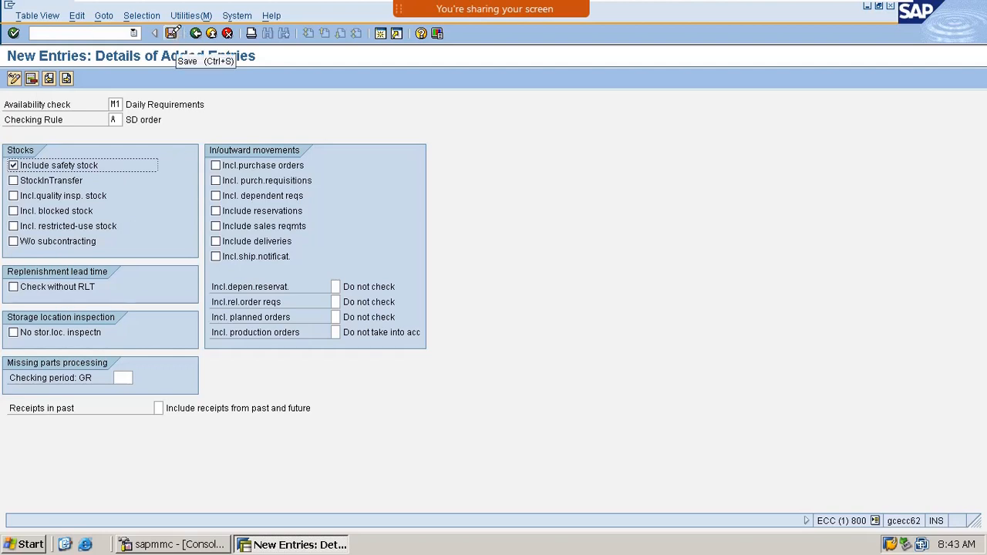
pyautogui.click(173, 34)
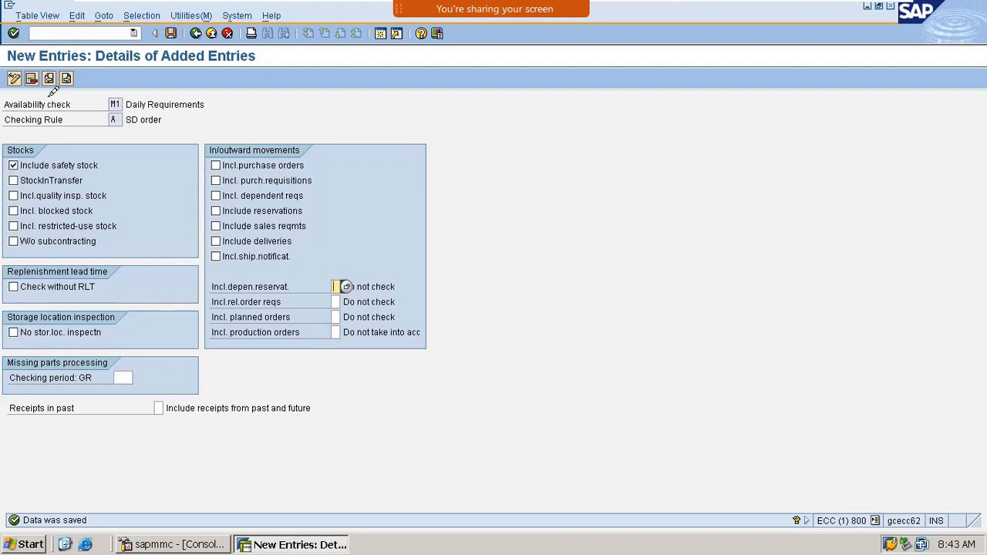
pyautogui.click(120, 104)
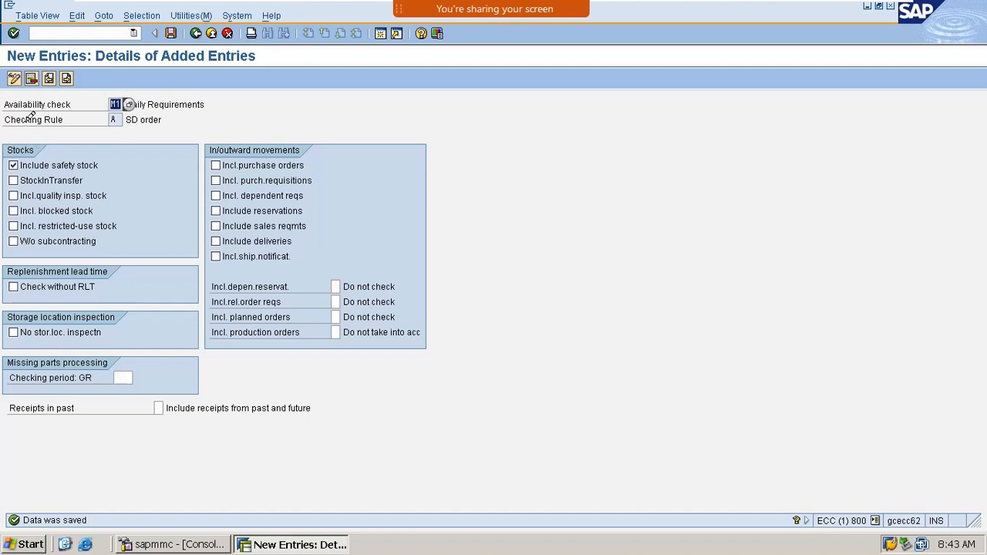
pyautogui.click(123, 114)
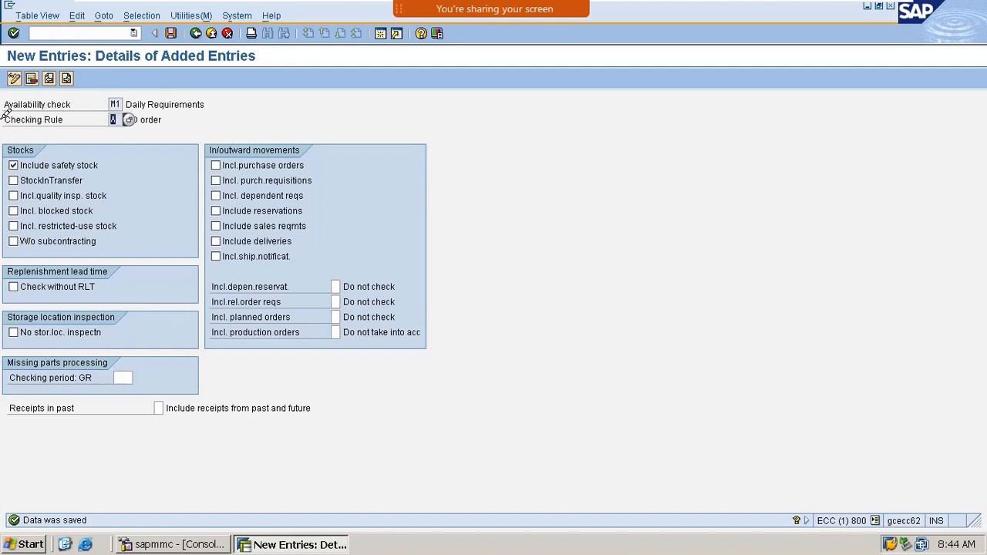
pyautogui.click(171, 33)
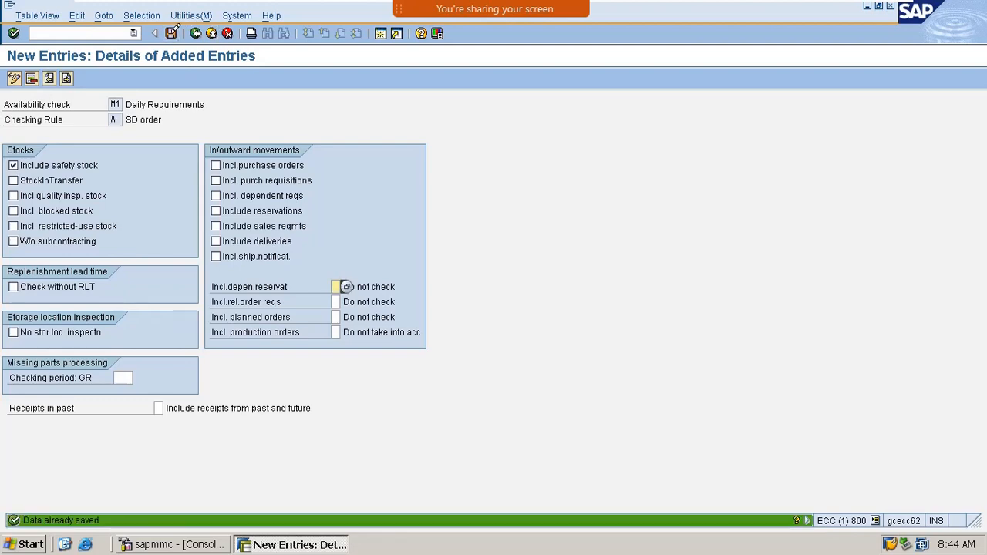
pyautogui.click(197, 32)
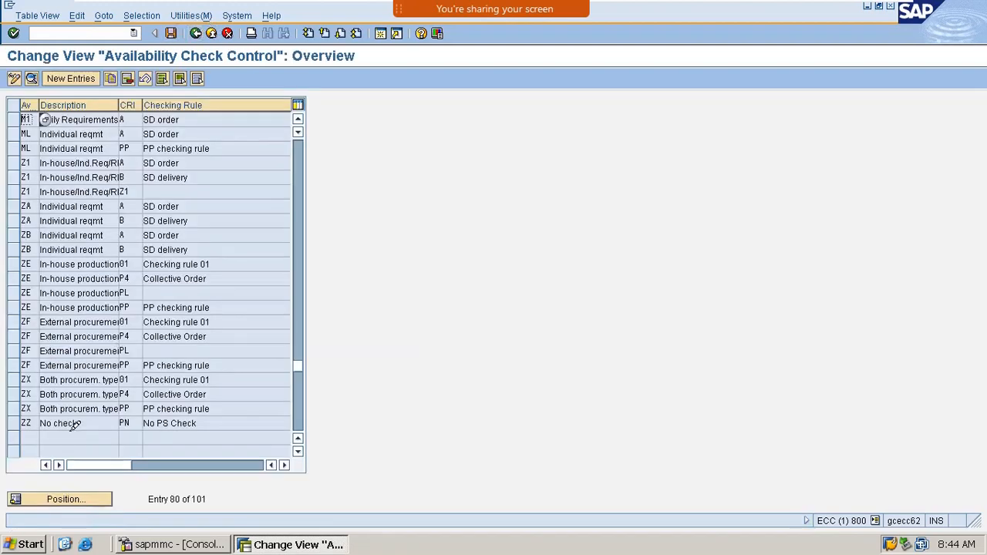
# - Create a new entry for availability check M1 with checking rule B, include safety stock and save it
pyautogui.click(68, 78)
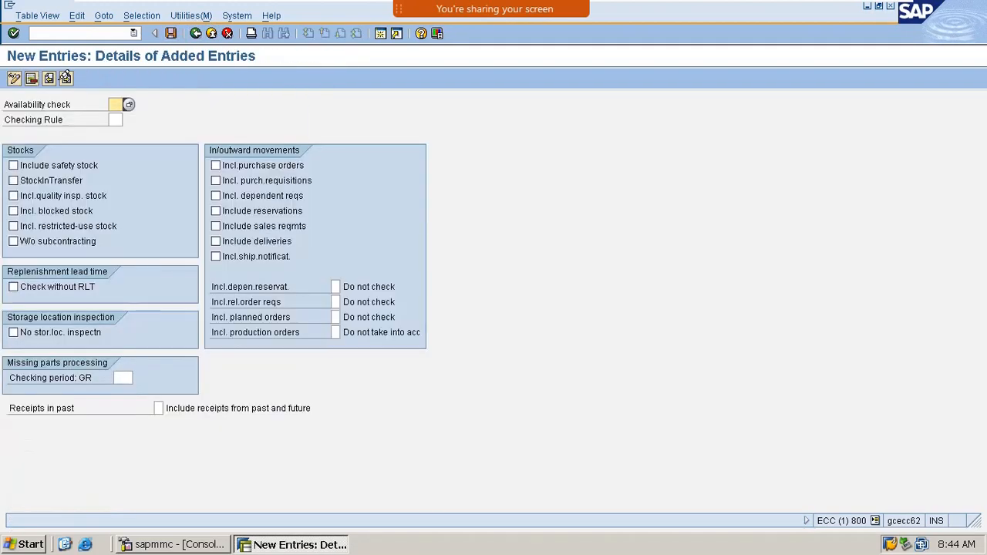
pyautogui.write('m1')
pyautogui.press('Tab')
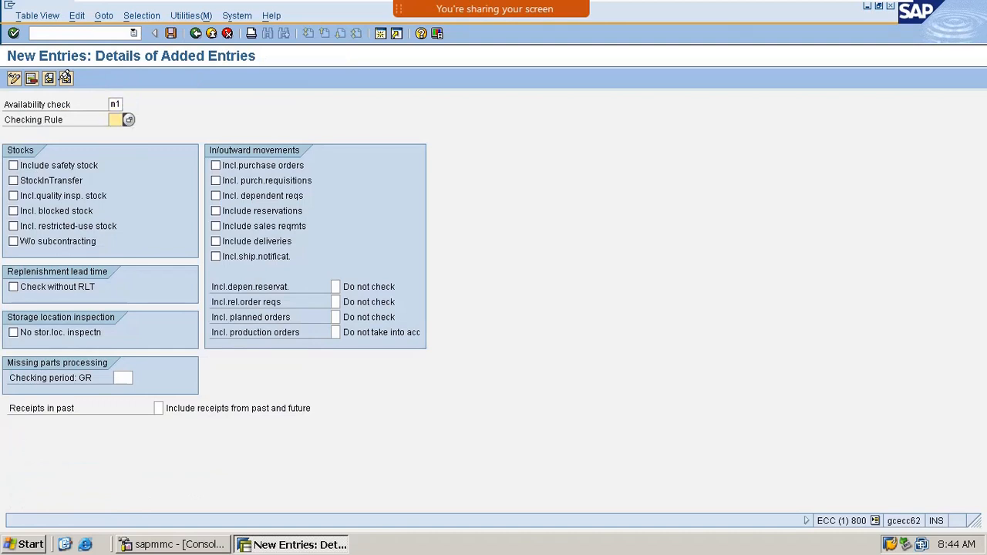
pyautogui.write('B')
pyautogui.press('Return')
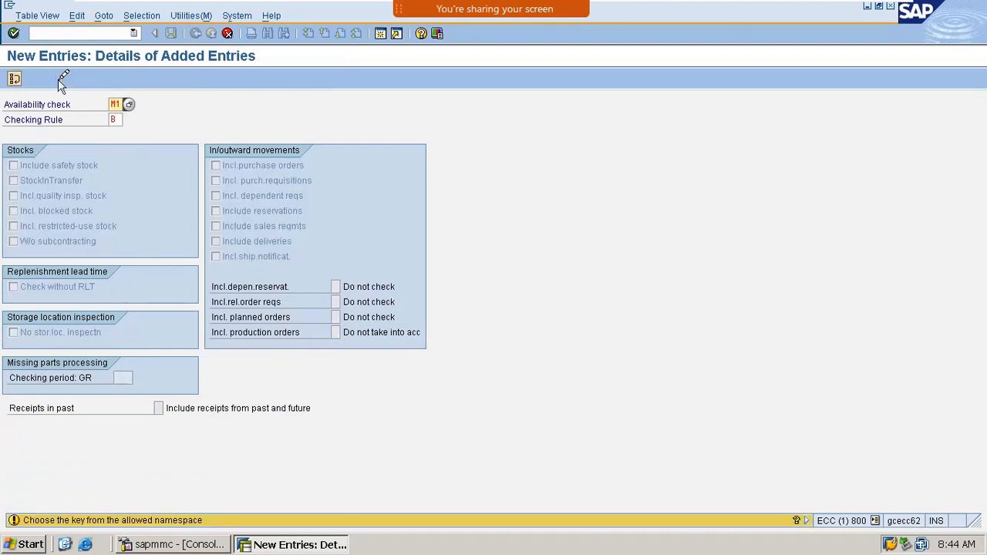
pyautogui.press('Return')
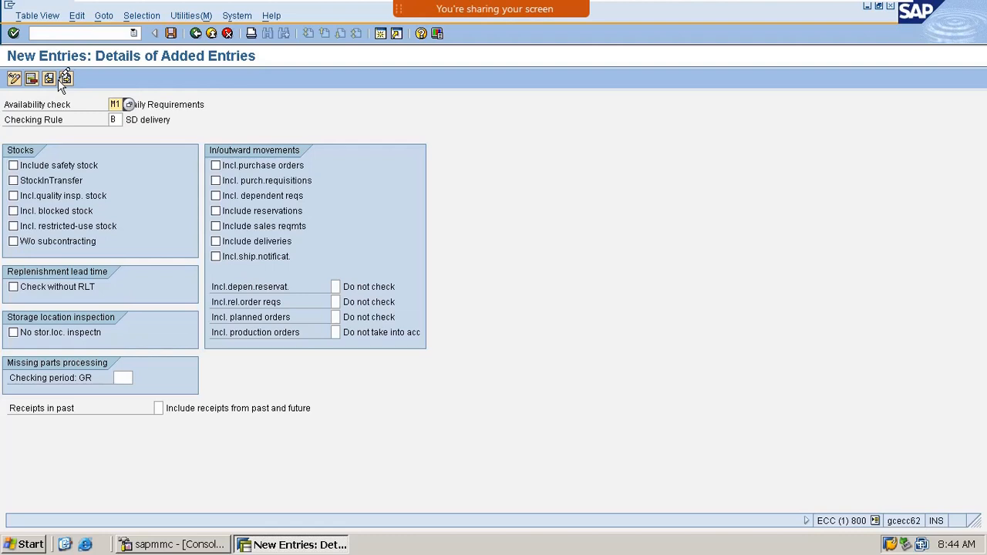
pyautogui.click(29, 165)
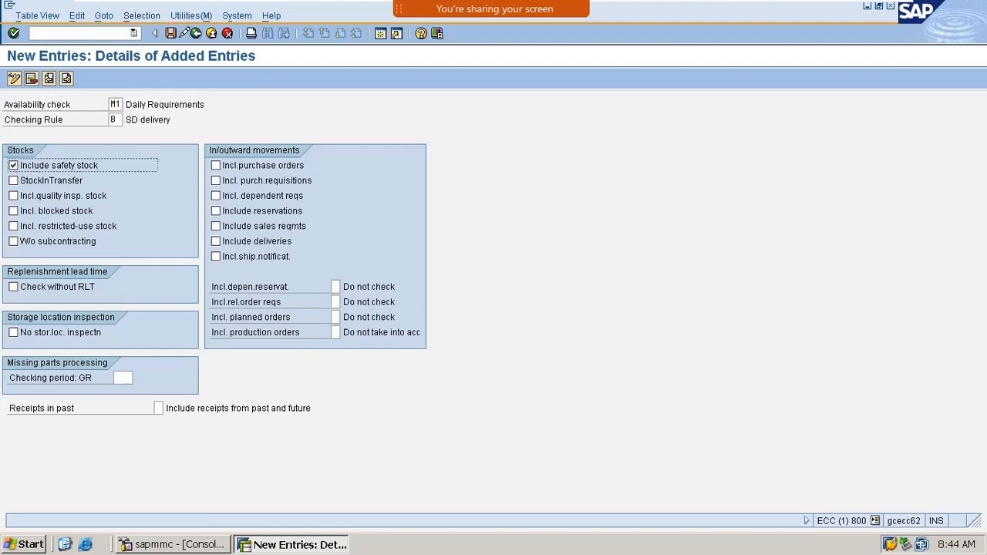
pyautogui.click(173, 34)
pyautogui.press('Return')
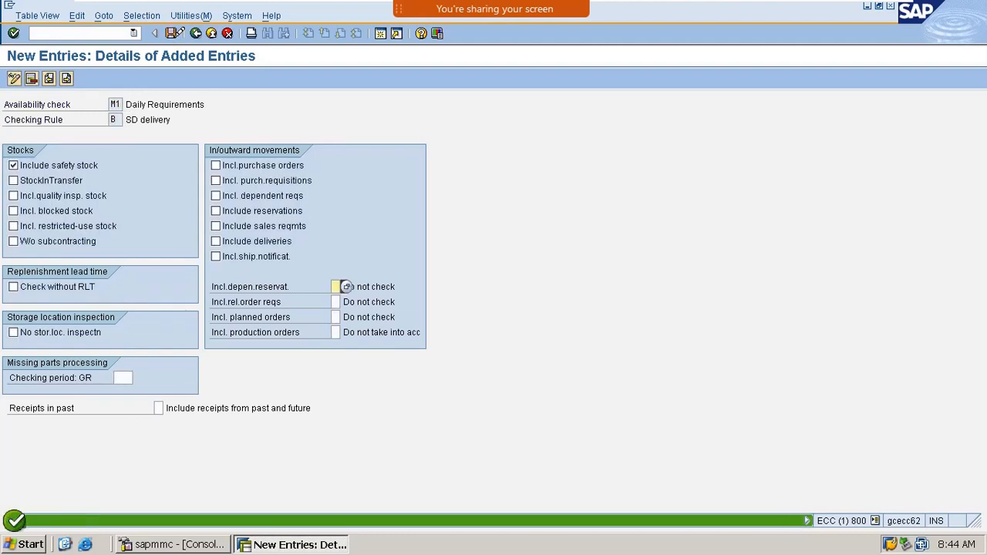
# - Save the entry, return to the Availability Check Control overview and look up availability check M1 to review its checking rules
pyautogui.click(177, 33)
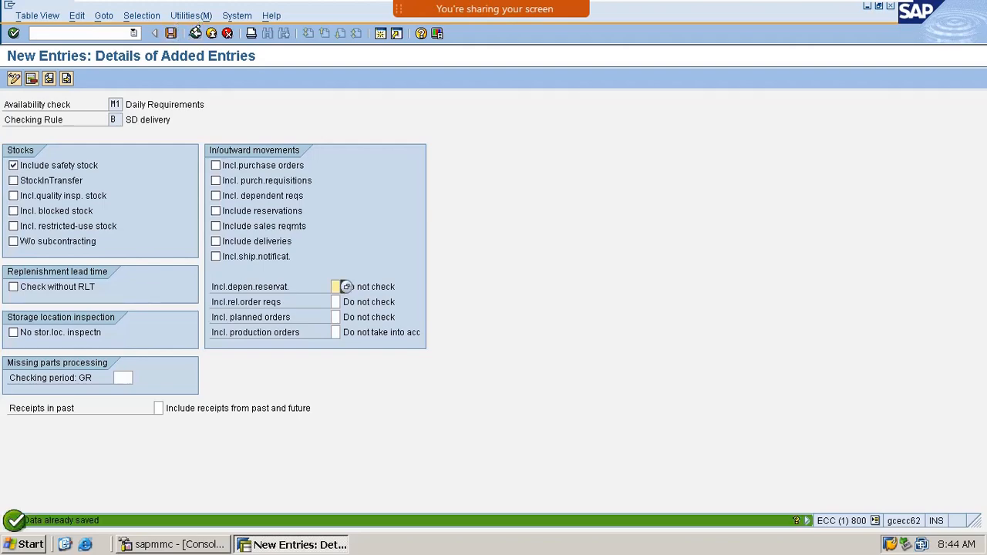
pyautogui.click(196, 33)
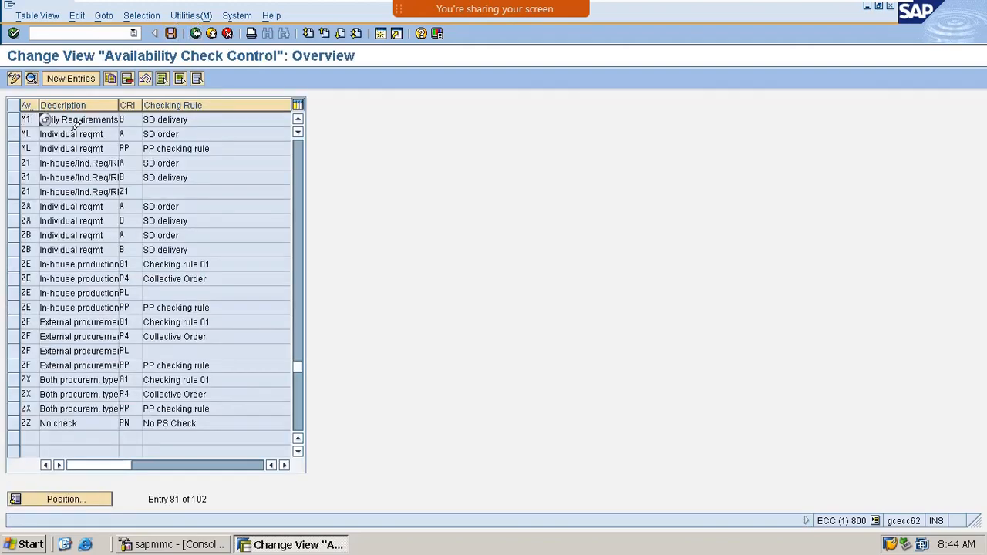
pyautogui.scroll(1, 68, 446)
pyautogui.click(89, 497)
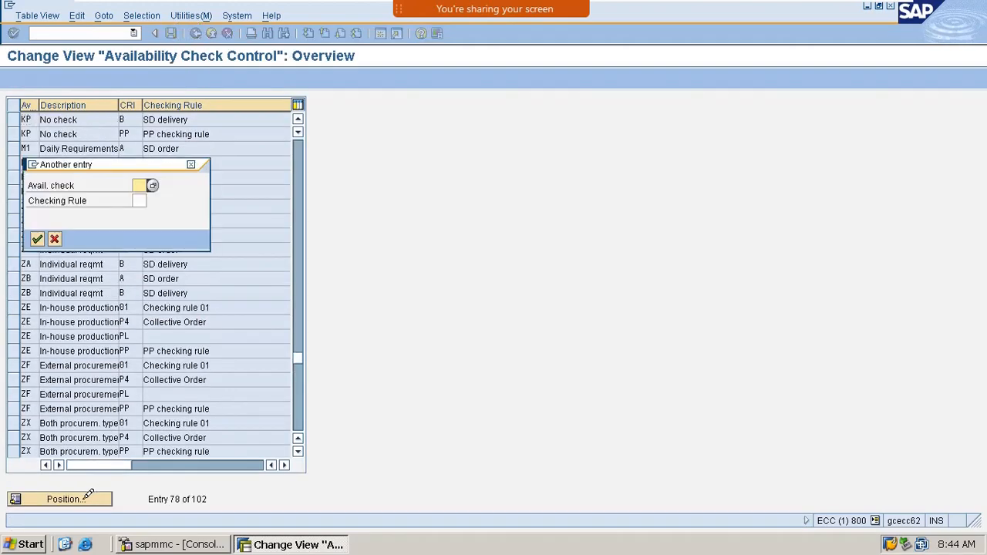
pyautogui.write('m1')
pyautogui.press('Return')
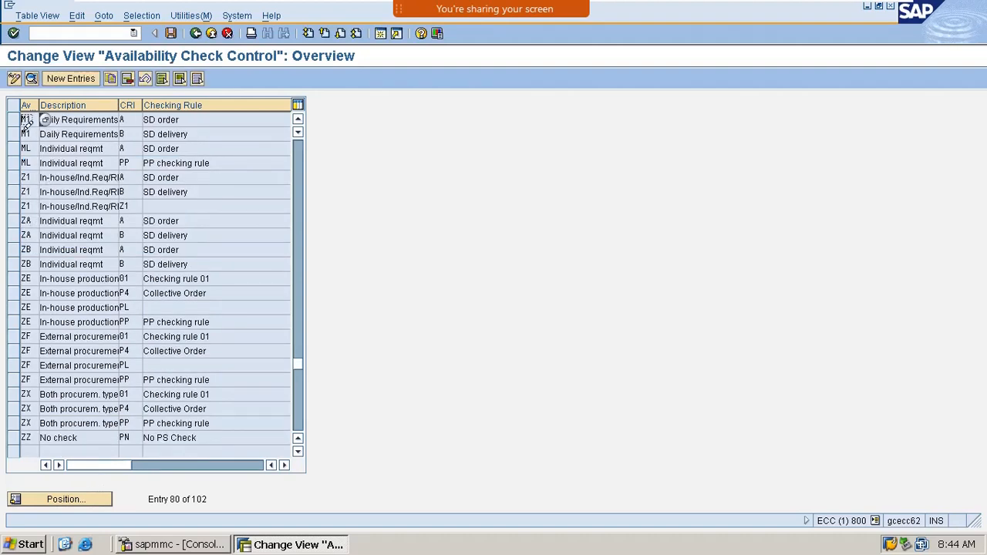
pyautogui.click(131, 119)
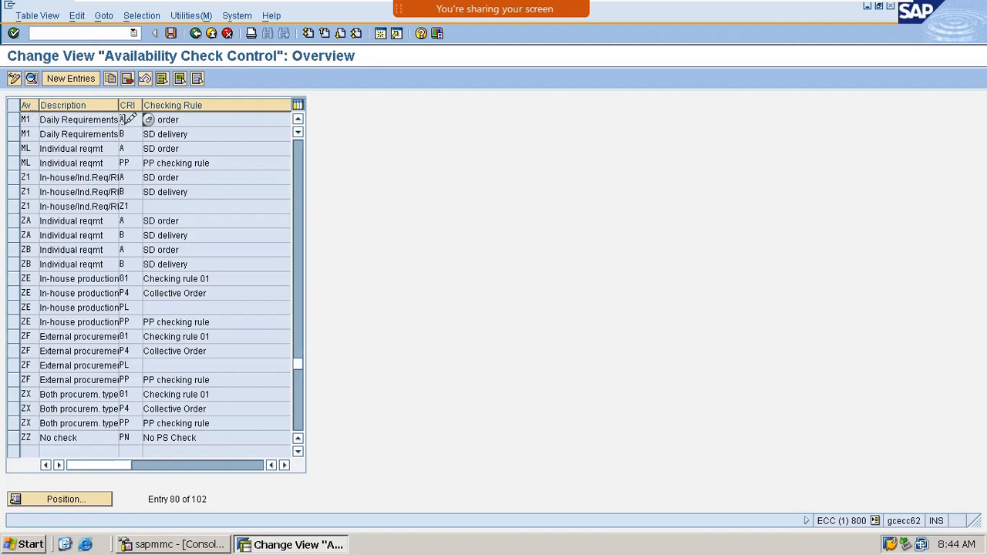
pyautogui.click(204, 118)
pyautogui.click(212, 133)
# - Delete the availability check M1 entry with checking rule B (SD delivery) from the table and save
pyautogui.click(13, 133)
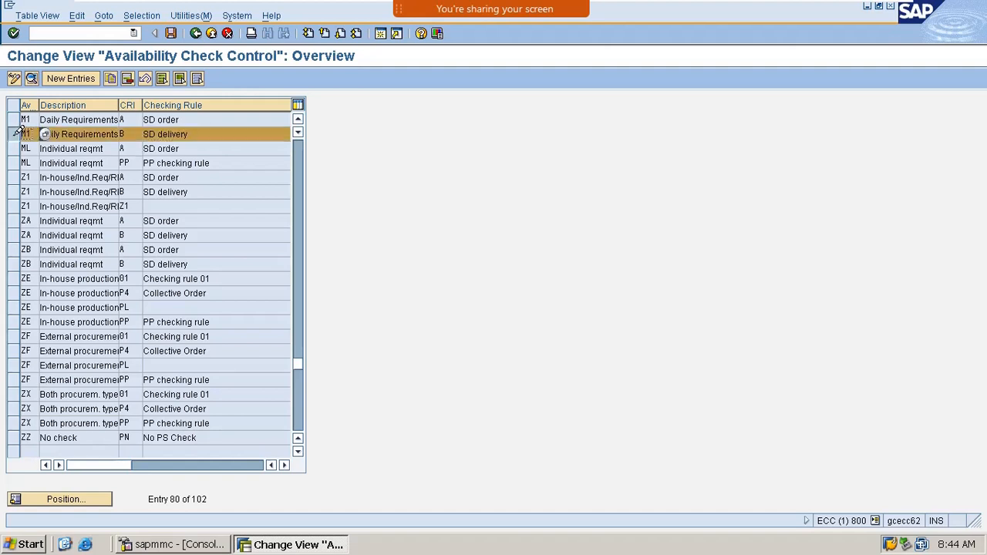
pyautogui.click(127, 78)
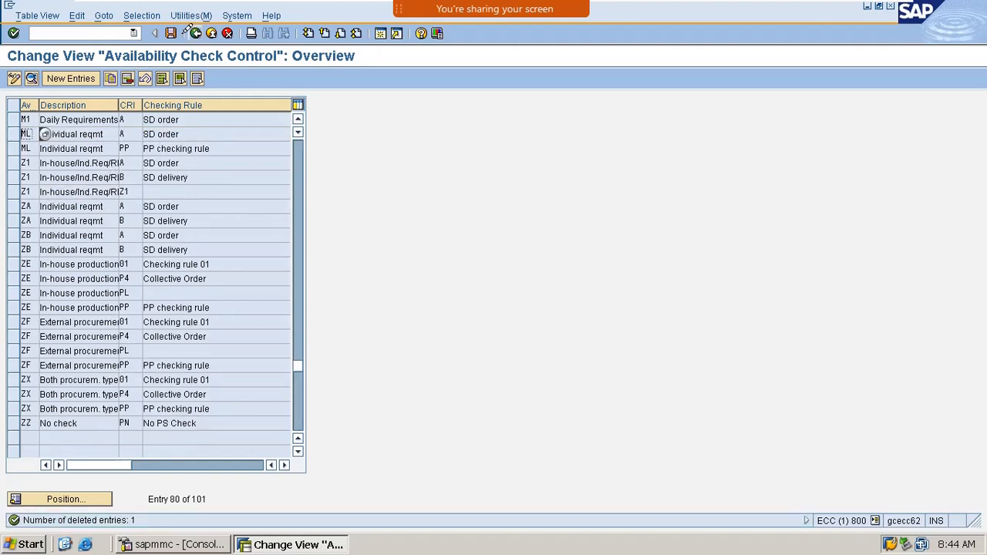
pyautogui.click(171, 31)
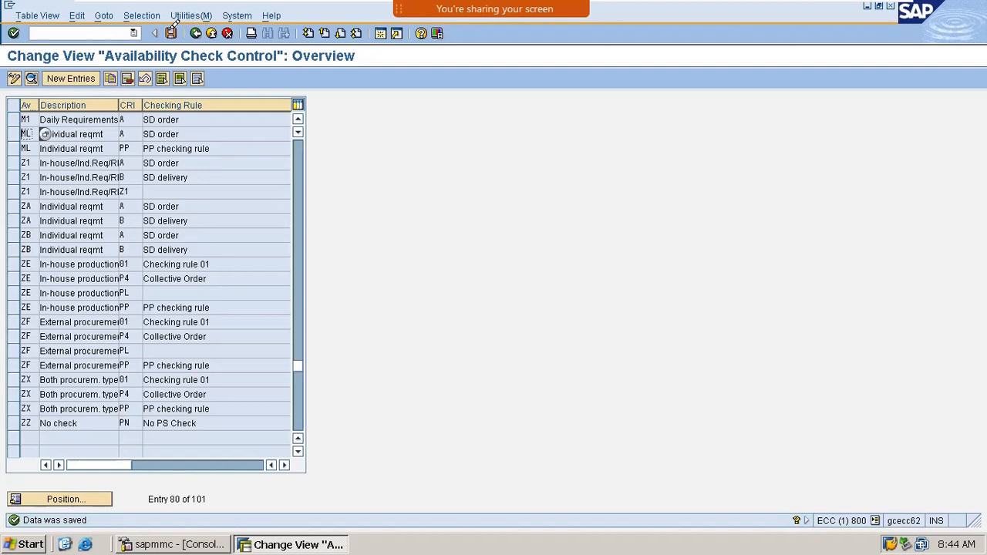
# - Open the details of availability check M1 with checking rule A to review its settings and save
pyautogui.click(13, 120)
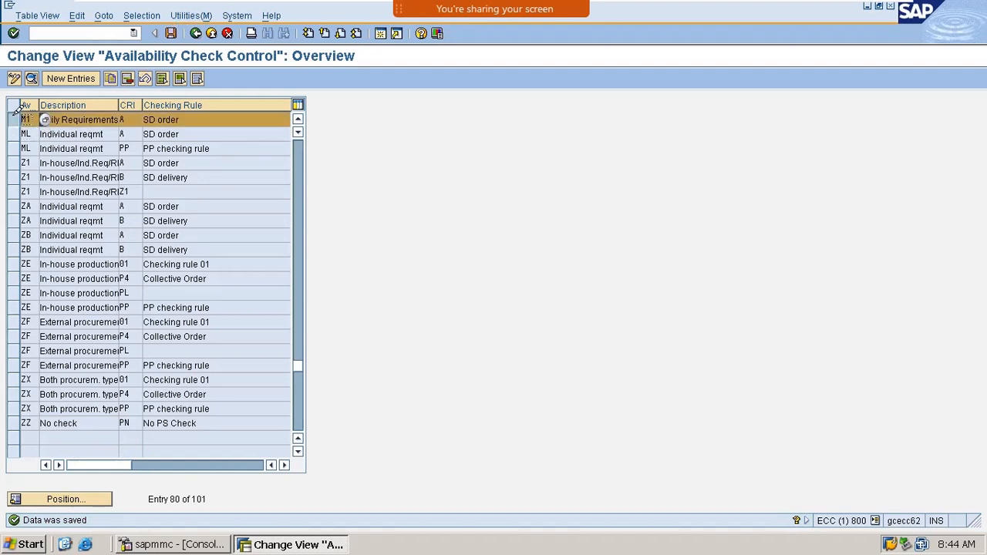
pyautogui.doubleClick(86, 121)
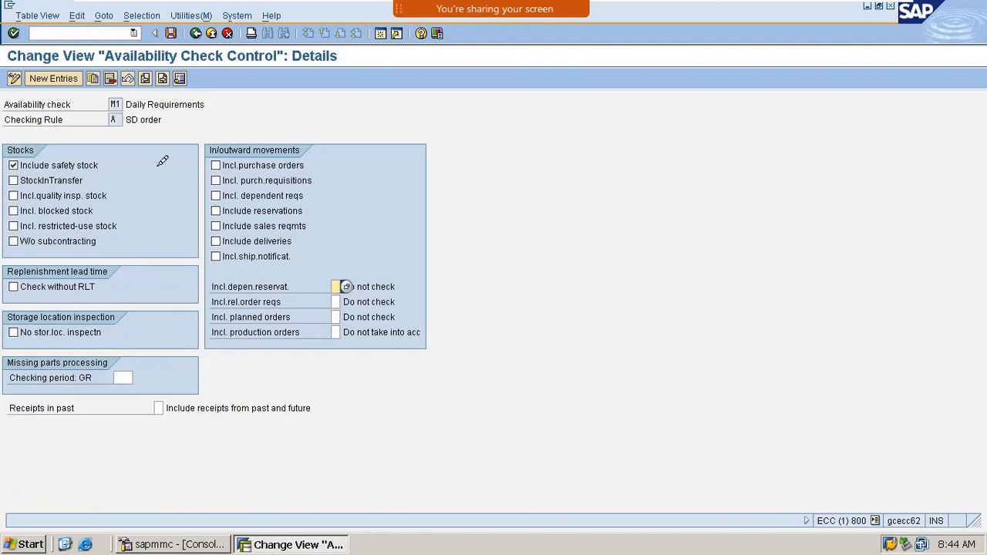
pyautogui.click(170, 33)
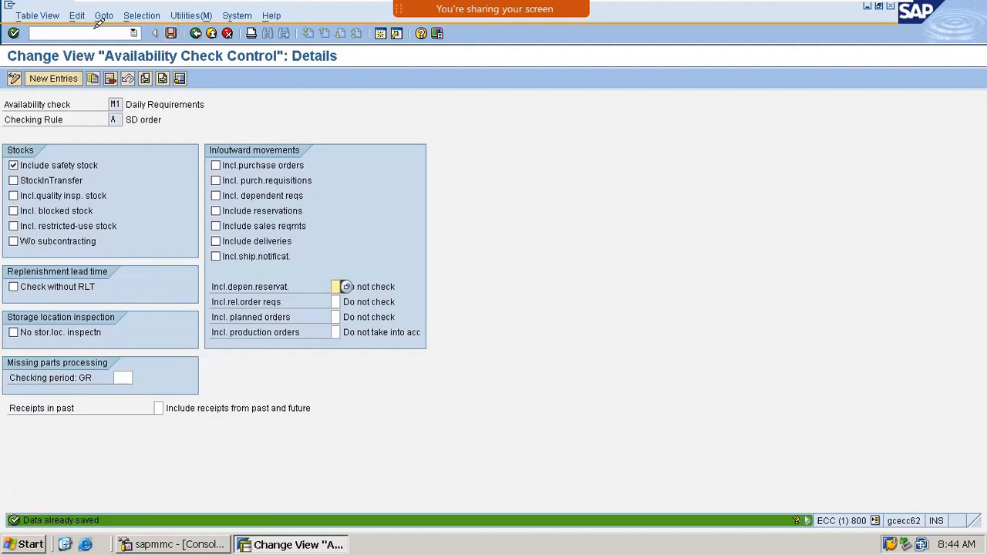
# - Open the Create Material transaction MM01 in a new session
pyautogui.write('/om')
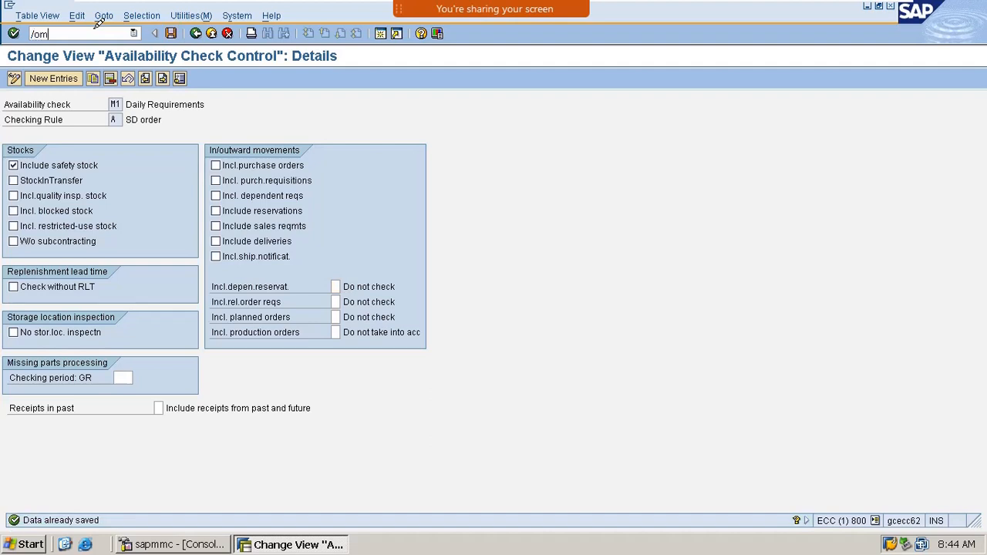
pyautogui.write('m01')
pyautogui.press('Return')
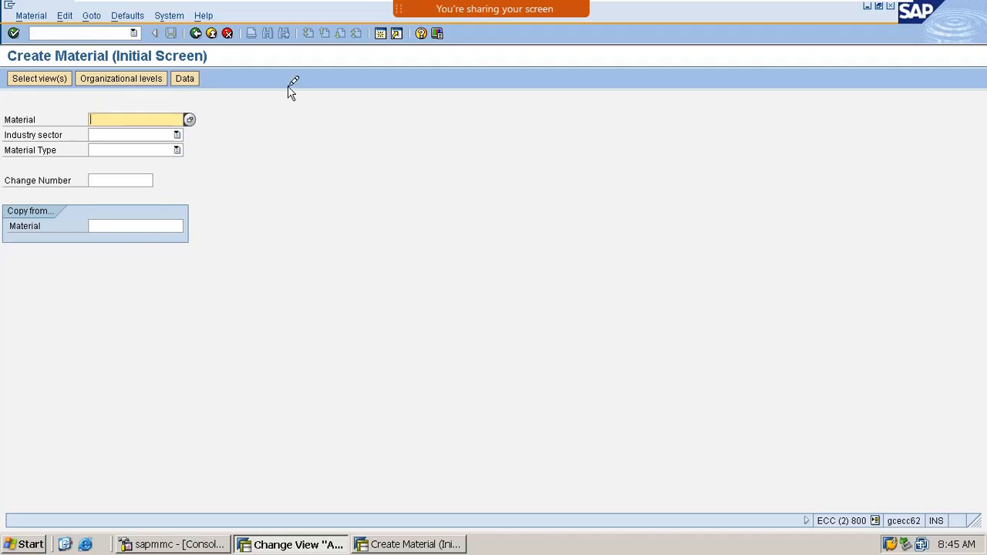
pyautogui.write('AVA')
pyautogui.press('Down')
pyautogui.press('Return')
pyautogui.press('BackSpace')
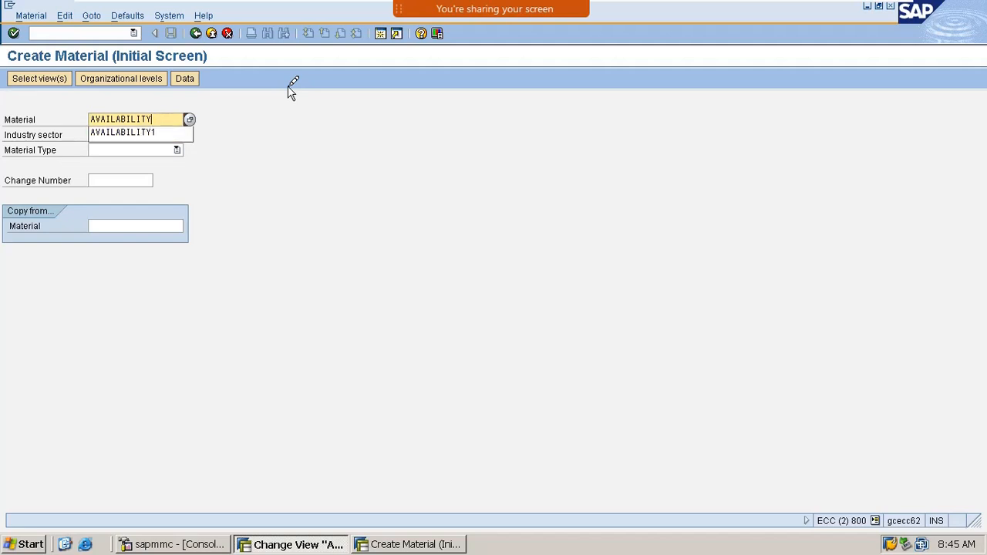
pyautogui.press('BackSpace')
pyautogui.press('BackSpace')
pyautogui.press('BackSpace')
pyautogui.press('BackSpace')
pyautogui.press('BackSpace')
pyautogui.press('BackSpace')
pyautogui.press('BackSpace')
pyautogui.press('BackSpace')
pyautogui.press('BackSpace')
pyautogui.press('BackSpace')
pyautogui.press('BackSpace')
# - Enter AC-1 as the new material and set its industry sector to Pharmaceuticals
pyautogui.write('A')
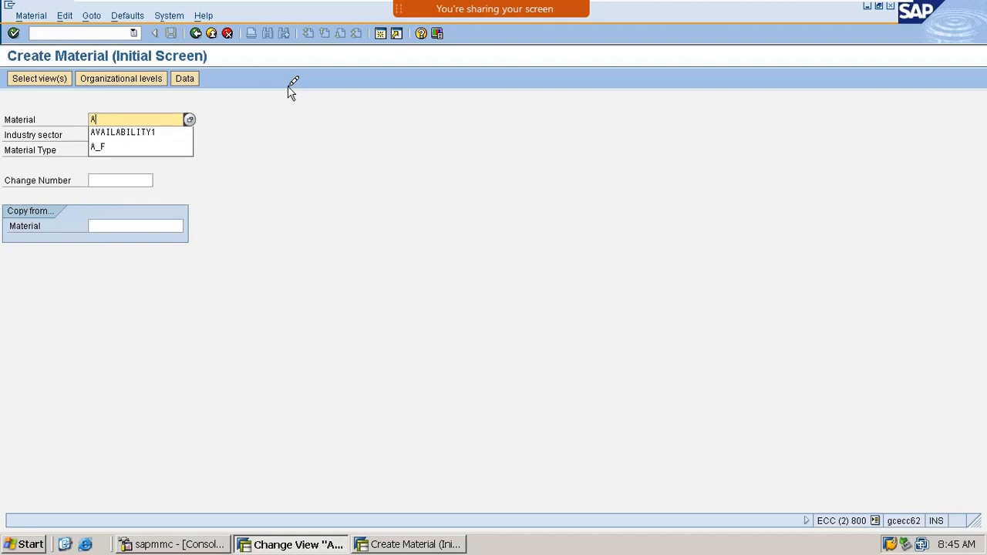
pyautogui.write('C-1')
pyautogui.press('Tab')
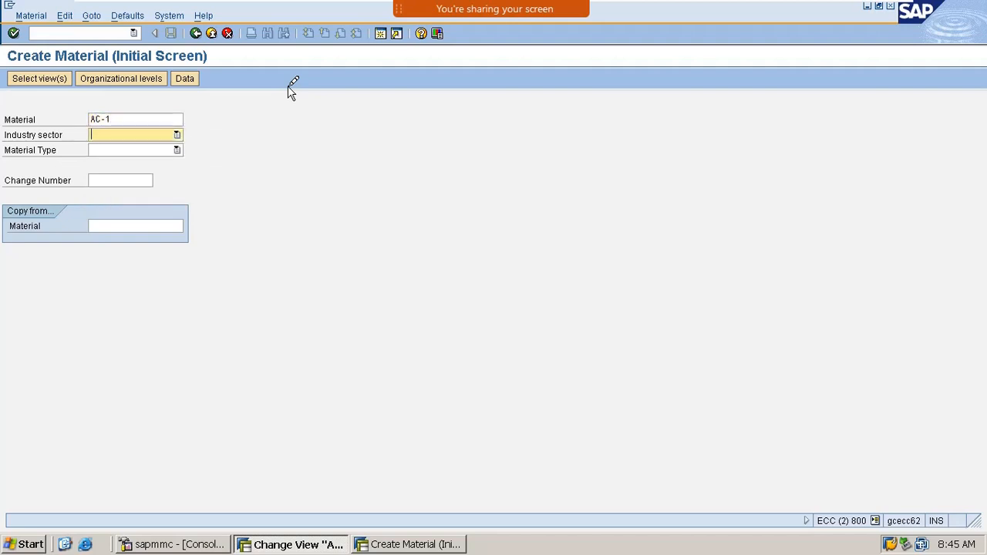
pyautogui.write('Food and Related Pr')
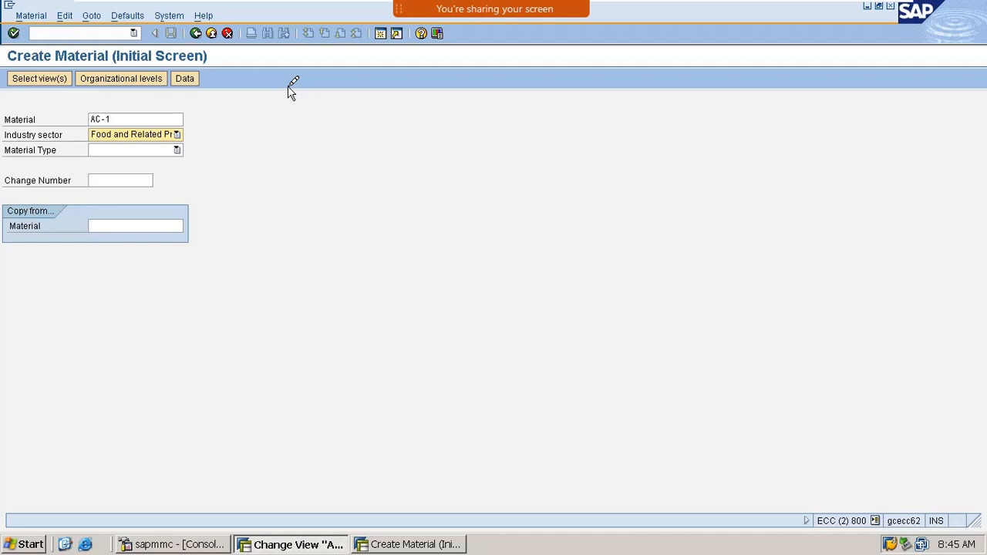
pyautogui.click(142, 151)
pyautogui.press('Escape')
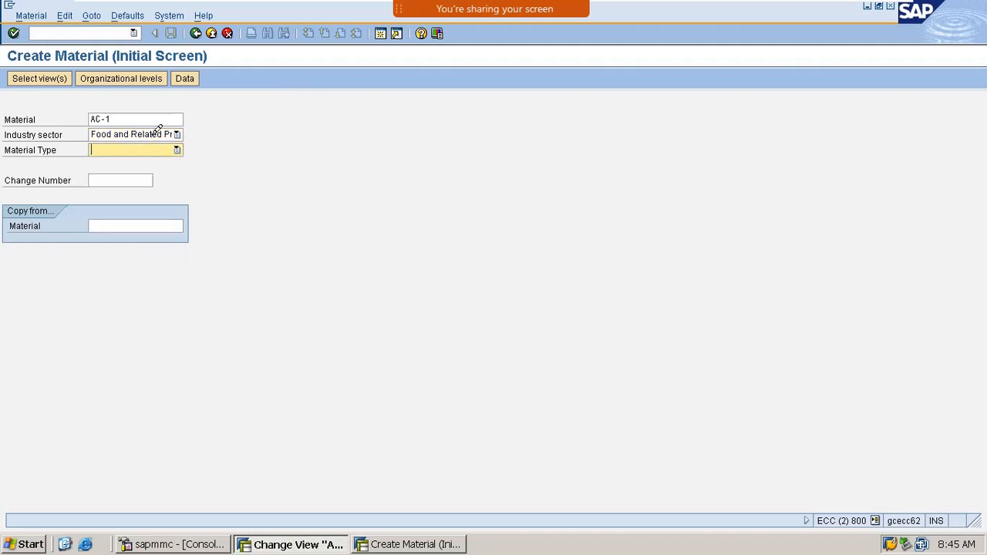
pyautogui.click(150, 121)
pyautogui.click(150, 130)
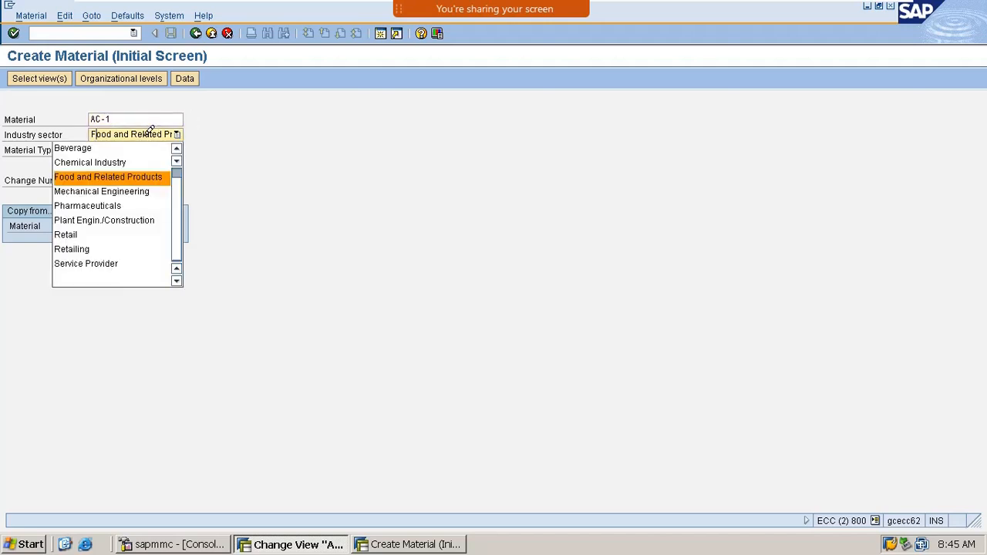
pyautogui.click(110, 205)
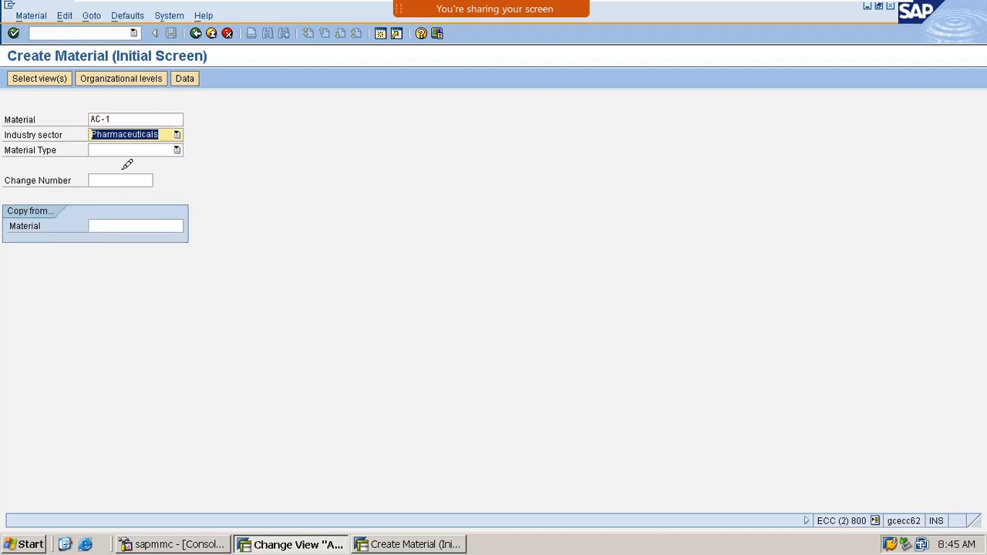
# - Set the material type of AC-1 to Finished product
pyautogui.click(135, 148)
pyautogui.press('t')
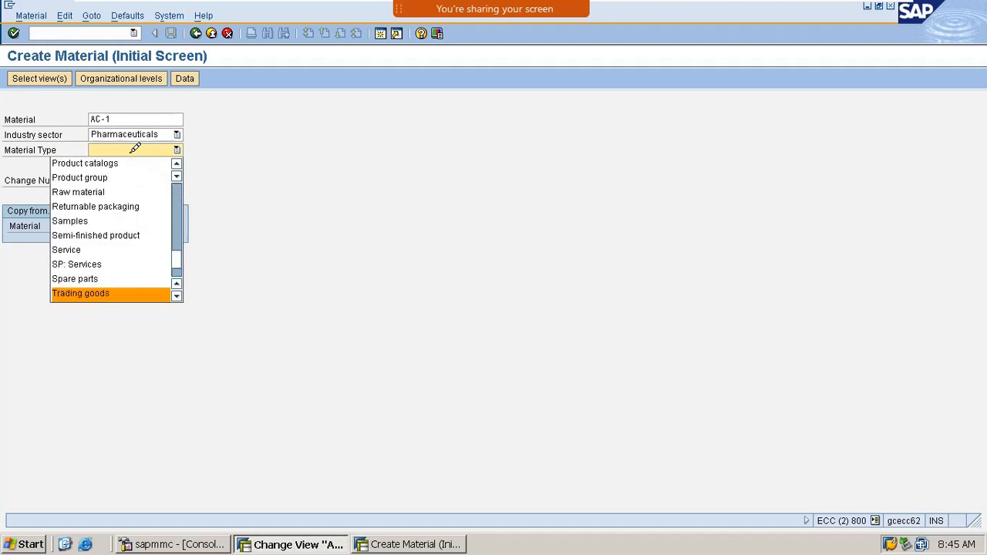
pyautogui.press('f')
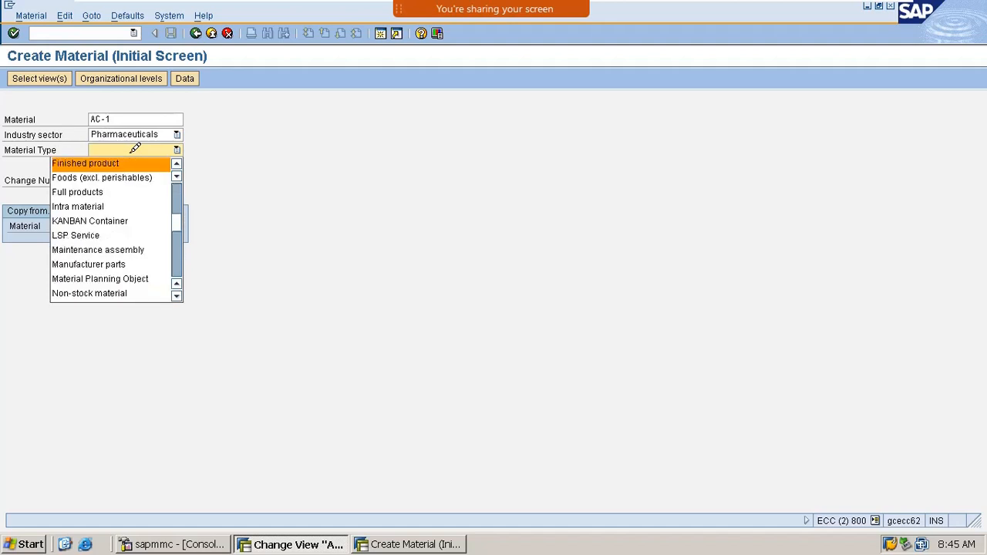
pyautogui.click(133, 159)
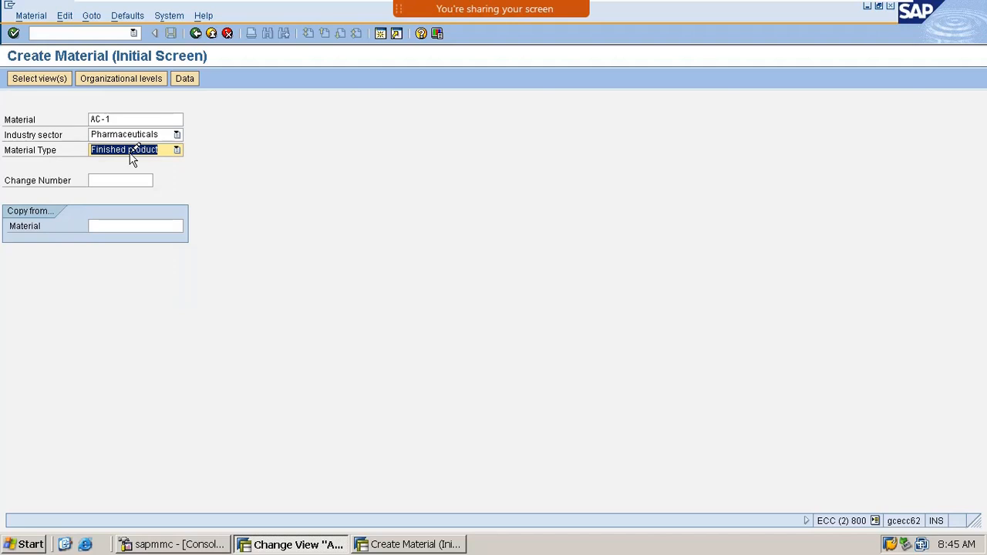
# - Copy from material VAXINE-150, accepting the preselected views and plant M100, storage location M103, sales organization M100 and distribution channel M1
pyautogui.press('Tab')
pyautogui.press('Tab')
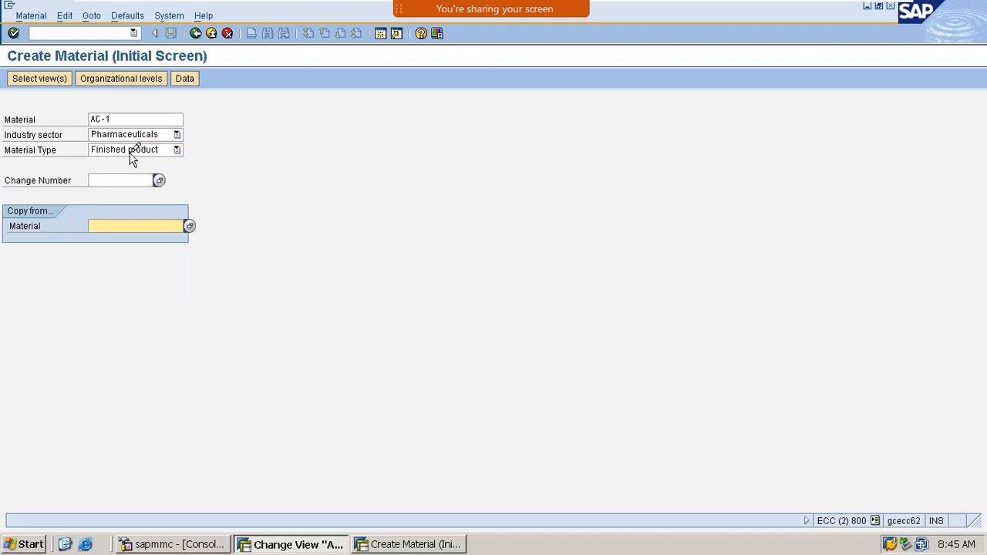
pyautogui.press('Down')
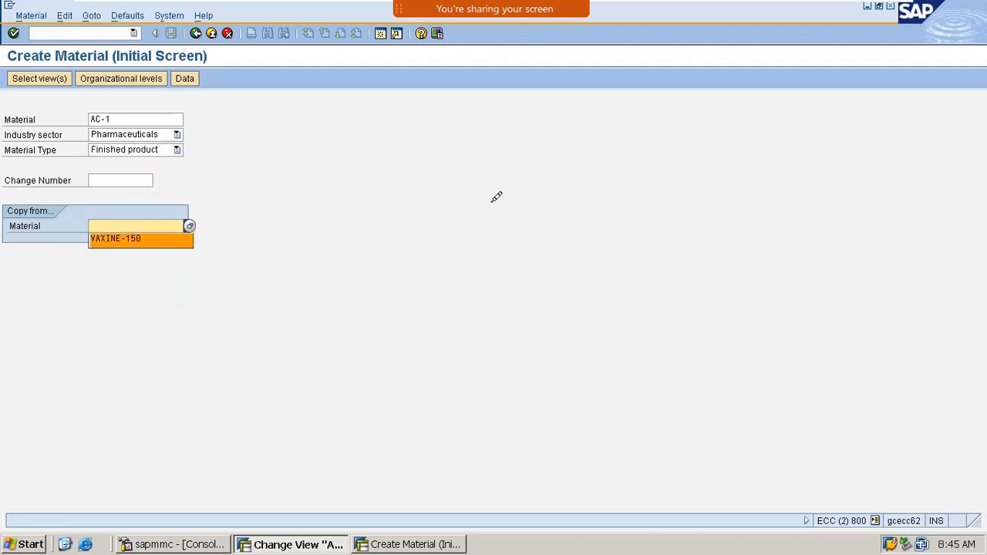
pyautogui.press('Return')
pyautogui.press('Return')
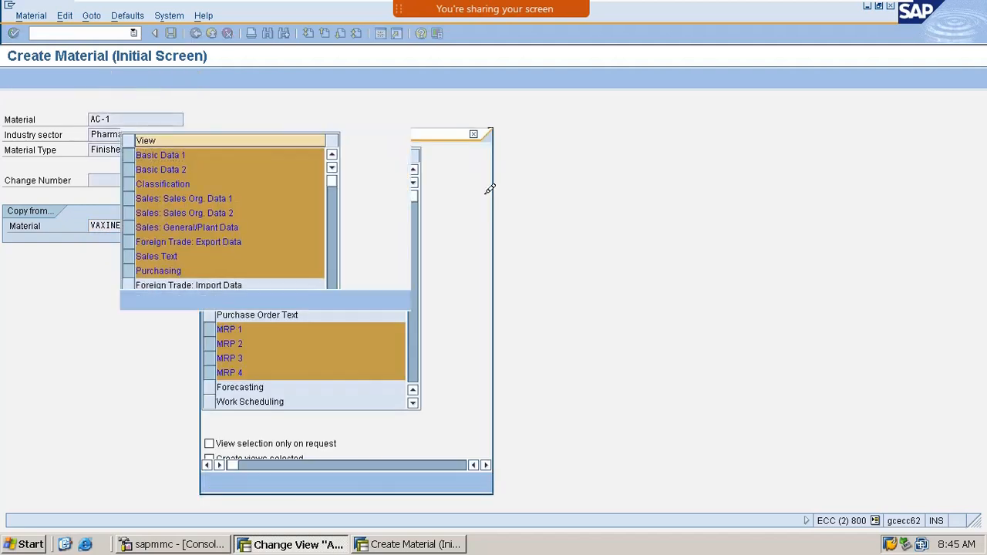
pyautogui.press('Return')
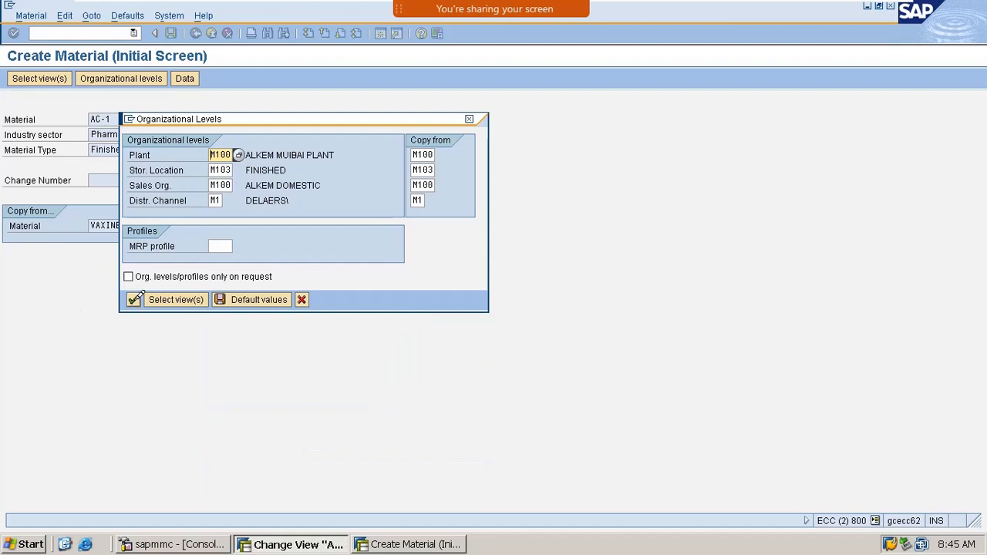
pyautogui.click(134, 300)
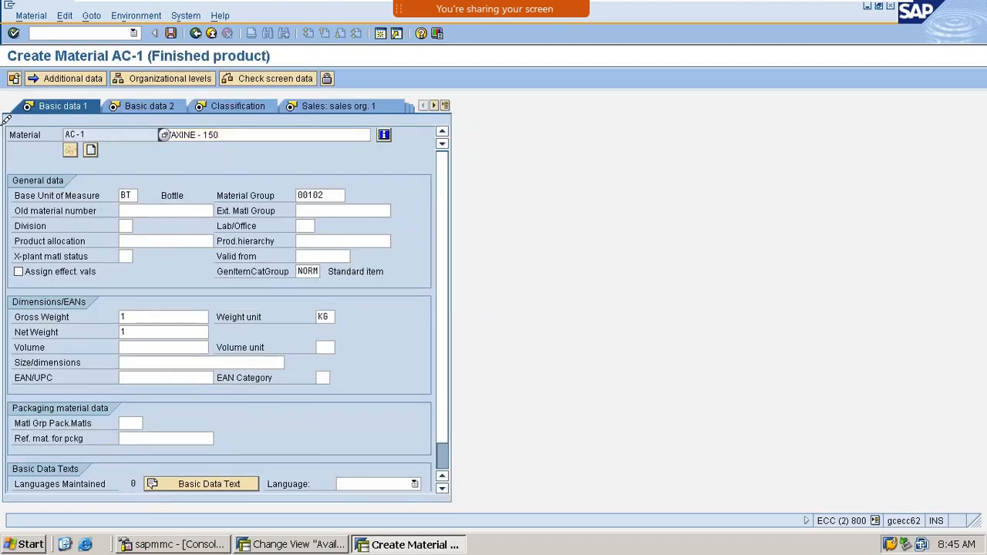
# - Replace the material description with AC-1 and confirm the Basic Data 1 view
pyautogui.press('Tab')
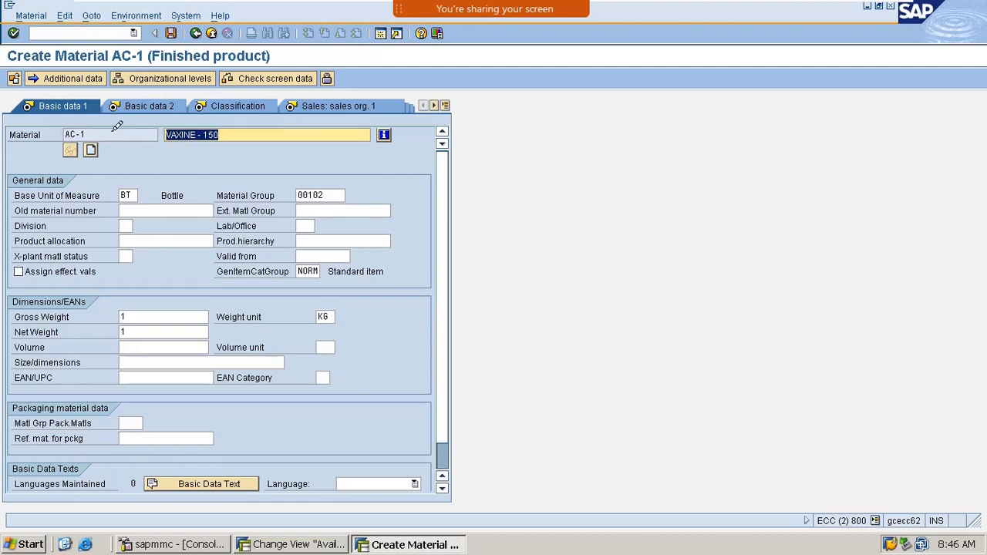
pyautogui.write('AC-1')
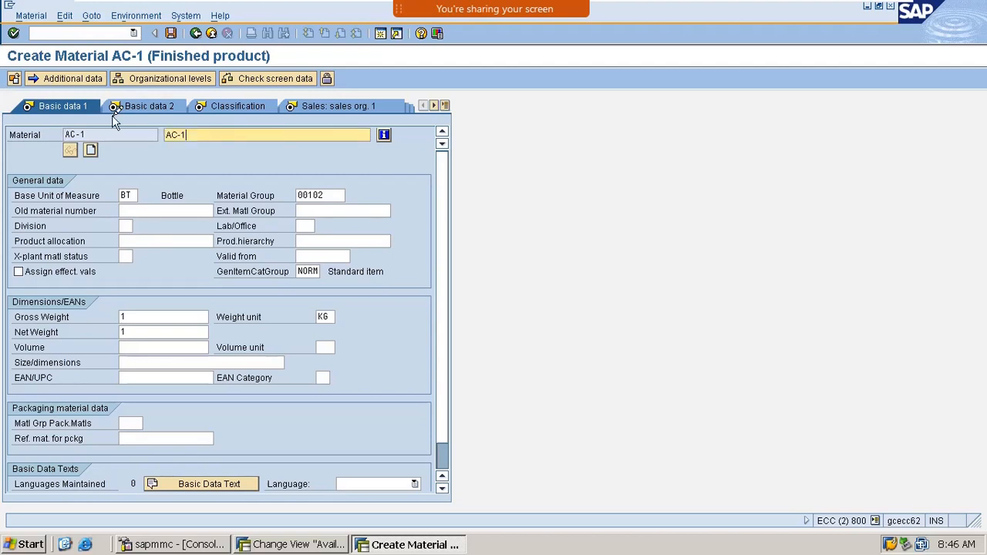
pyautogui.press('Return')
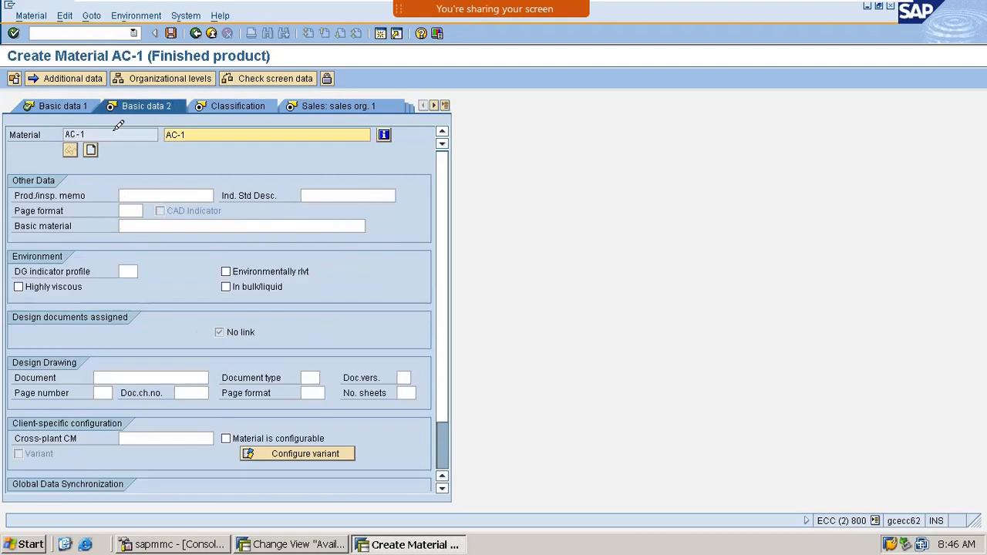
# - Accept the copied data of AC-1 in Basic Data 2, Classification and both sales organization views, up to Sales: General/Plant
pyautogui.press('Return')
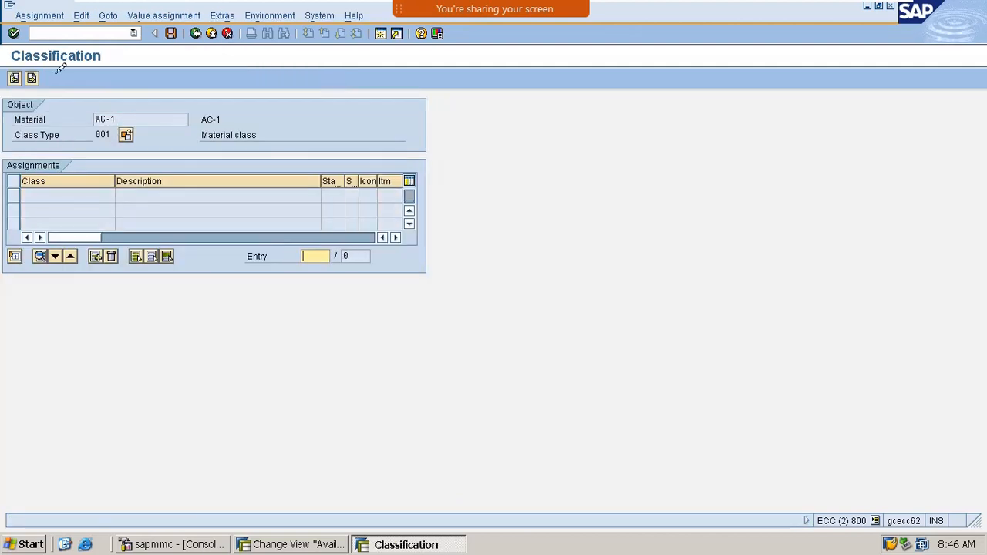
pyautogui.click(31, 78)
pyautogui.press('Return')
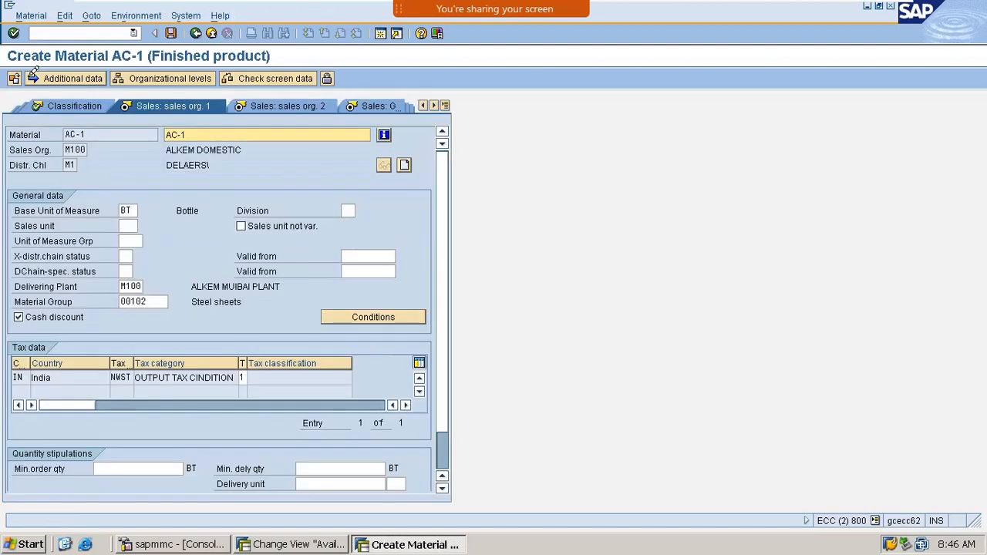
pyautogui.press('Return')
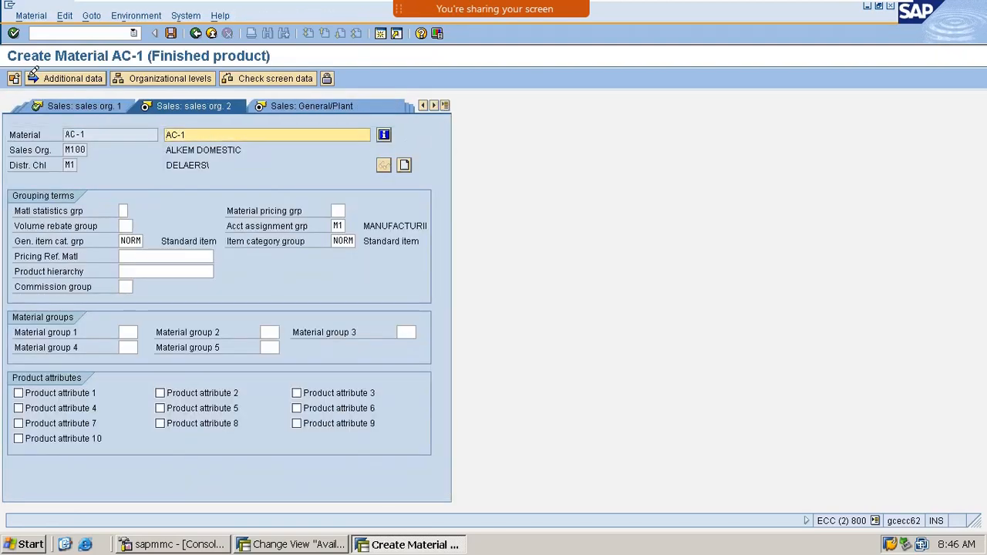
pyautogui.click(31, 79)
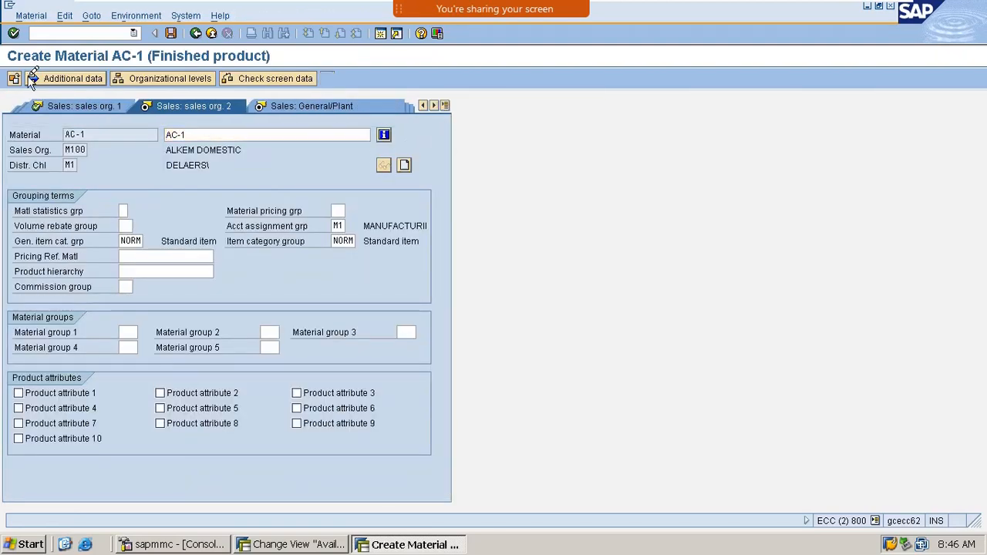
pyautogui.press('Return')
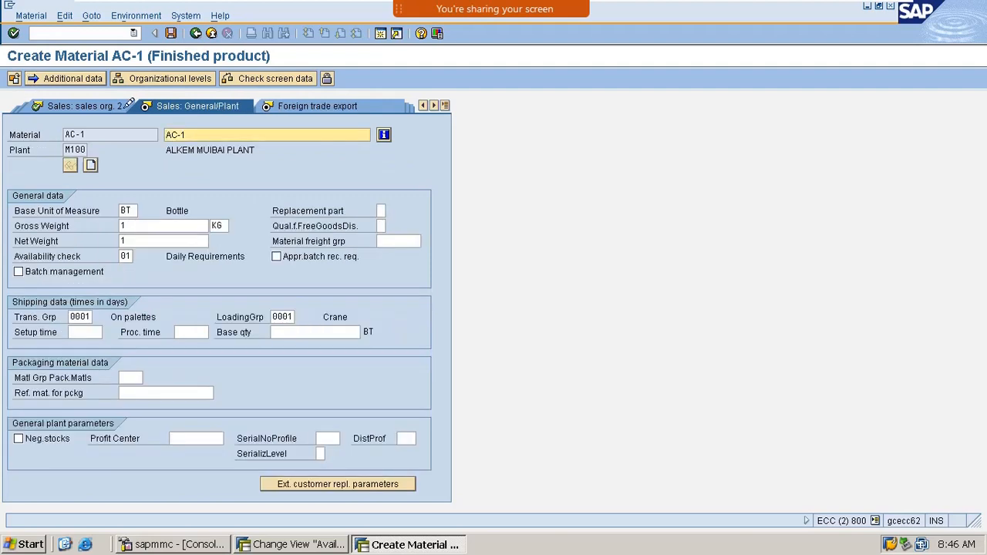
# - Set the availability check of AC-1 to M1 in the Sales: General/Plant view and confirm it
pyautogui.click(284, 109)
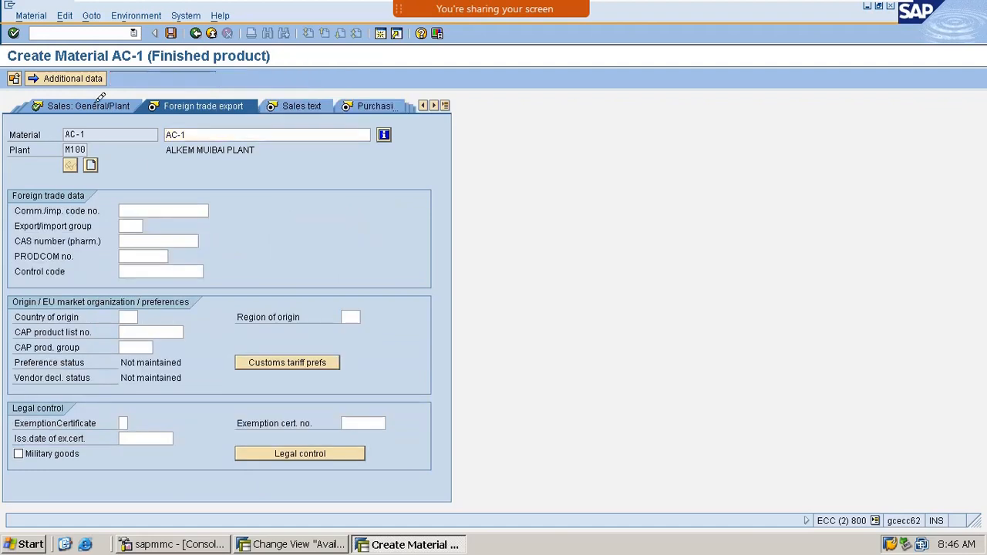
pyautogui.click(100, 100)
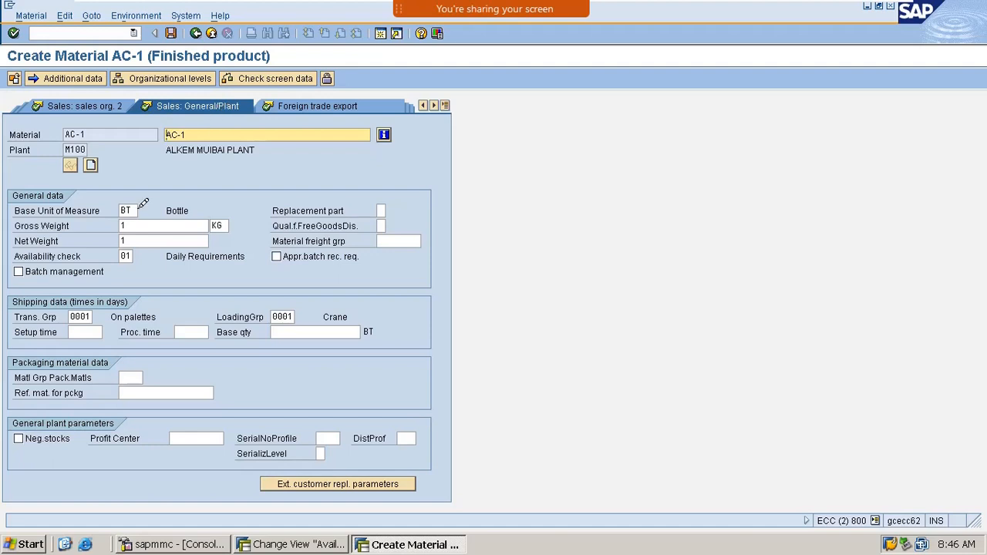
pyautogui.click(125, 255)
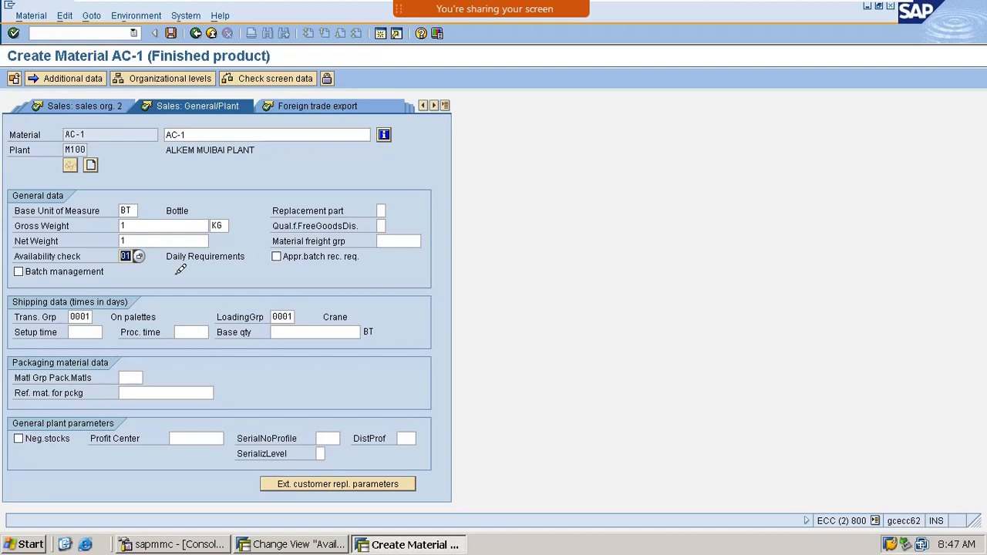
pyautogui.write('m1')
pyautogui.press('Return')
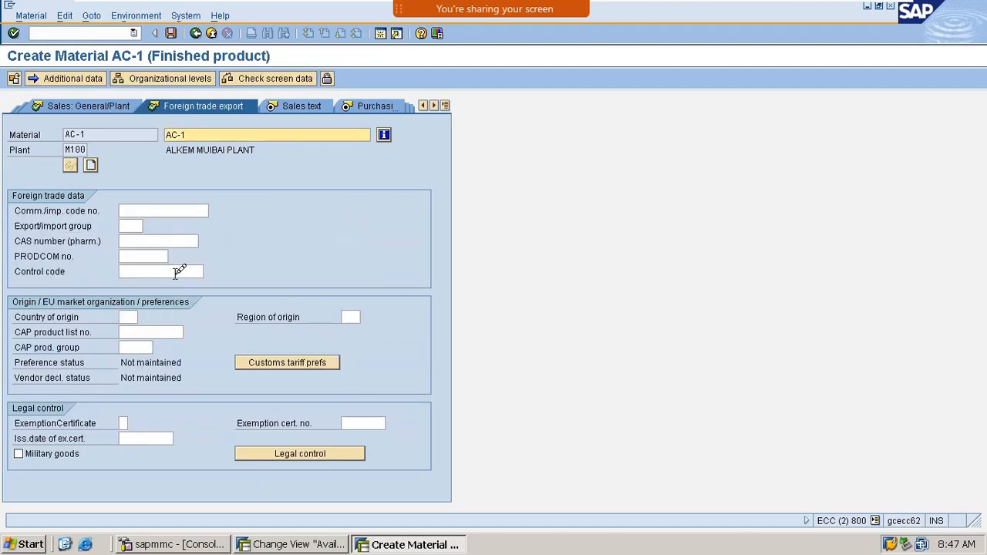
# - Accept the foreign trade export, sales text, purchasing and MRP 1 data unchanged, and continue to the MRP 2 view
pyautogui.press('Return')
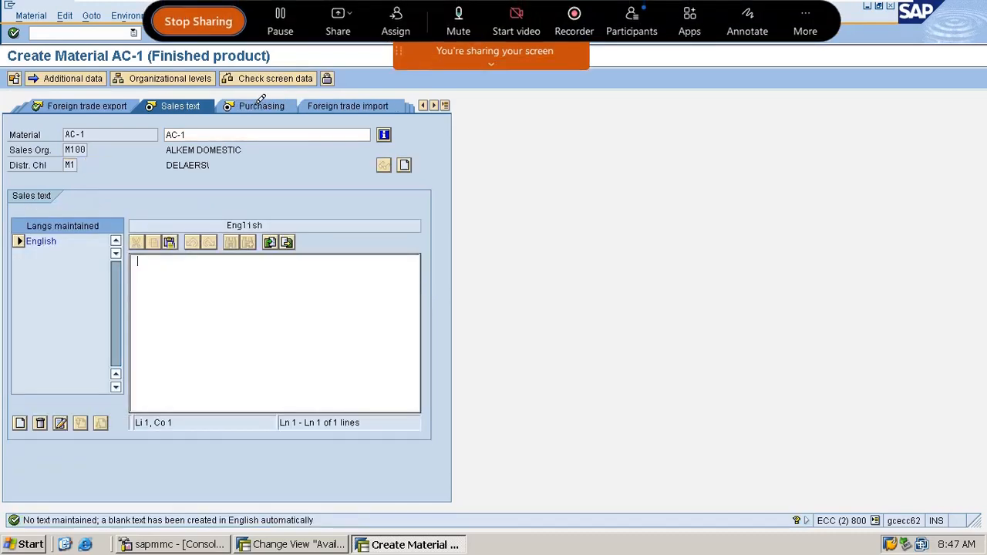
pyautogui.press('Return')
pyautogui.press('Return')
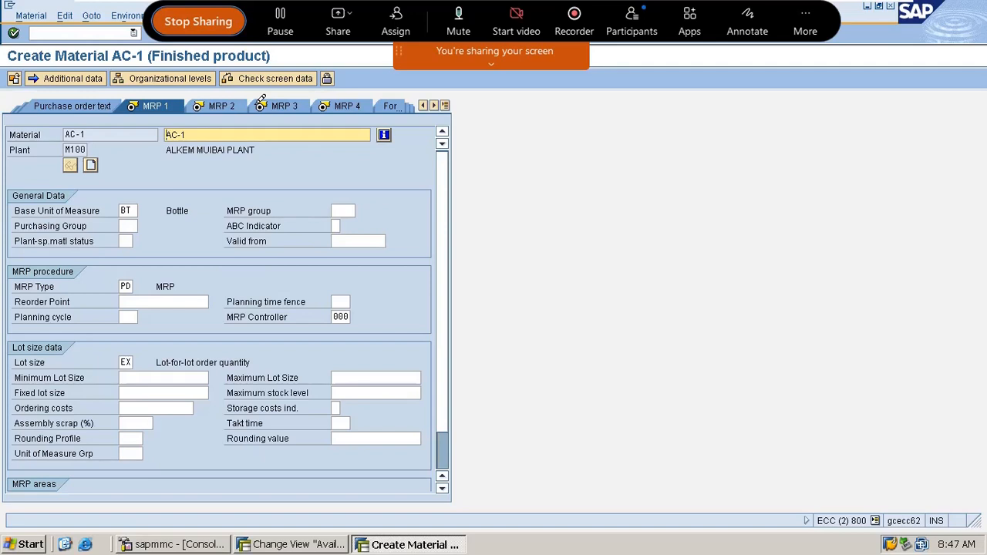
pyautogui.press('Return')
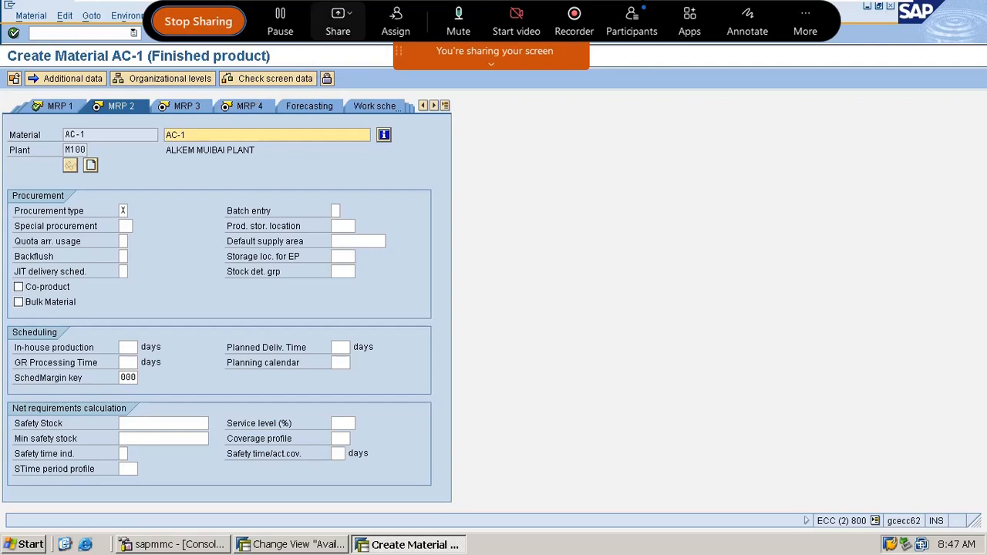
# - Mark the Safety Stock field and the MRP 2 view name with pink screen annotations, and clear the annotations
pyautogui.click(759, 28)
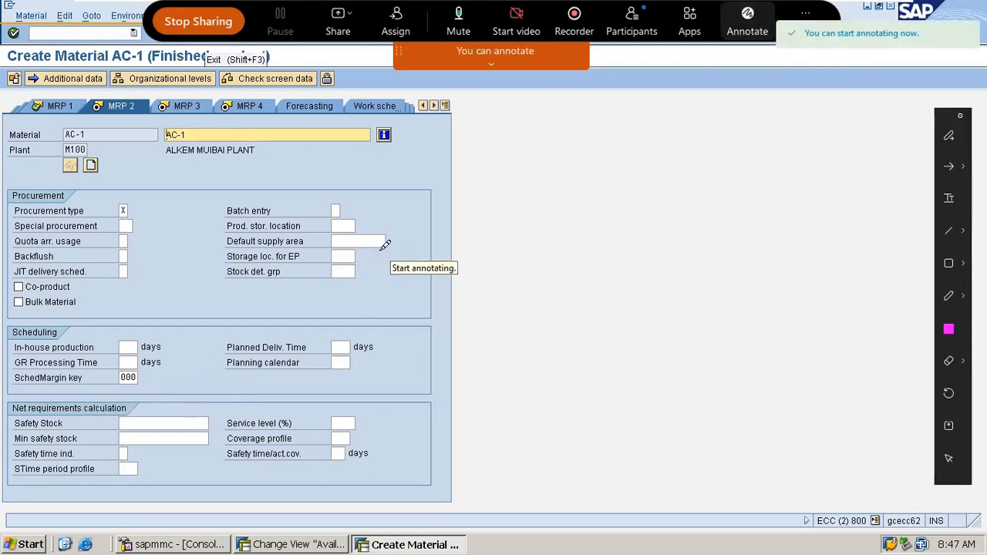
pyautogui.moveTo(85, 413)
pyautogui.mouseDown()
pyautogui.moveTo(26, 408)
pyautogui.moveTo(14, 426)
pyautogui.moveTo(29, 440)
pyautogui.moveTo(62, 433)
pyautogui.moveTo(79, 414)
pyautogui.mouseUp()
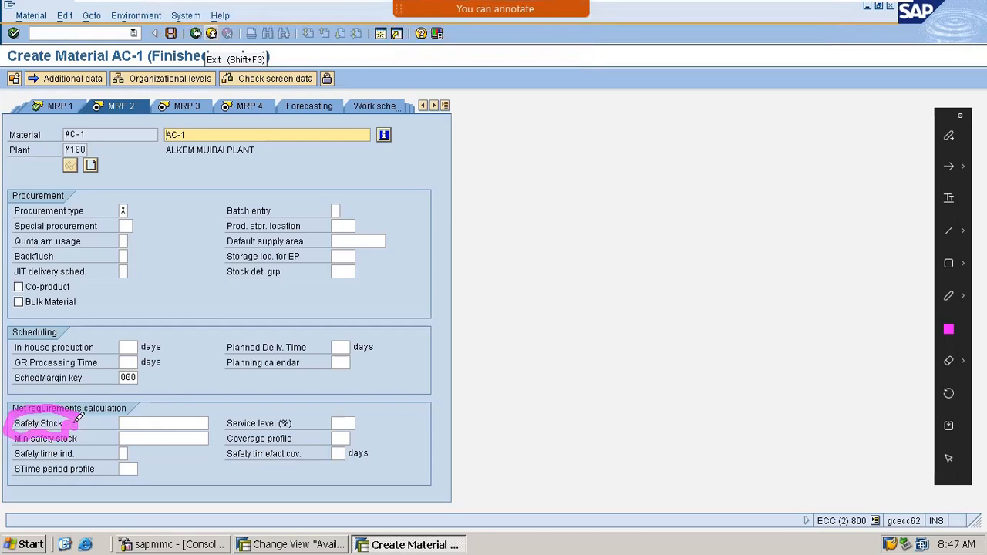
pyautogui.moveTo(135, 90)
pyautogui.mouseDown()
pyautogui.moveTo(92, 102)
pyautogui.moveTo(115, 128)
pyautogui.moveTo(151, 105)
pyautogui.moveTo(141, 91)
pyautogui.mouseUp()
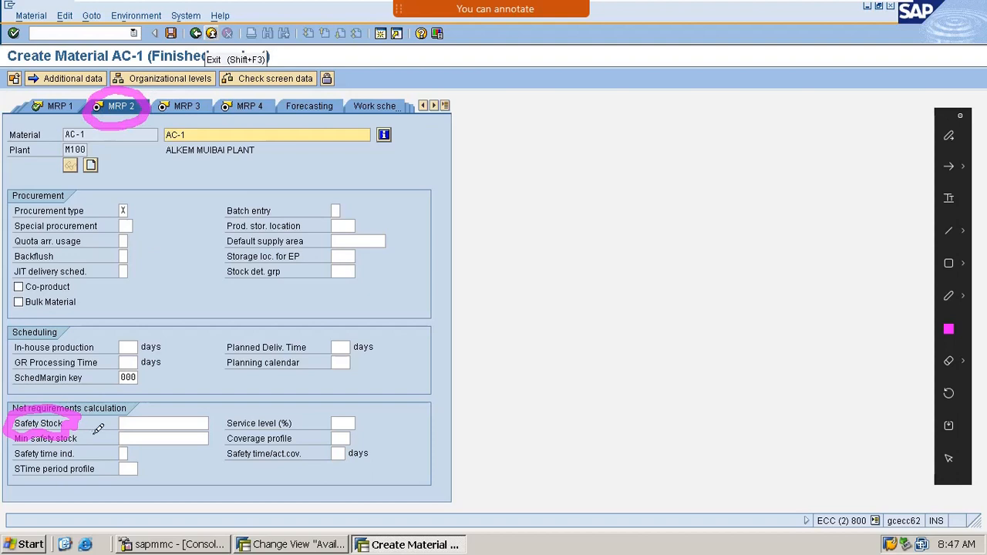
pyautogui.moveTo(91, 422)
pyautogui.mouseDown()
pyautogui.moveTo(139, 408)
pyautogui.moveTo(253, 307)
pyautogui.mouseUp()
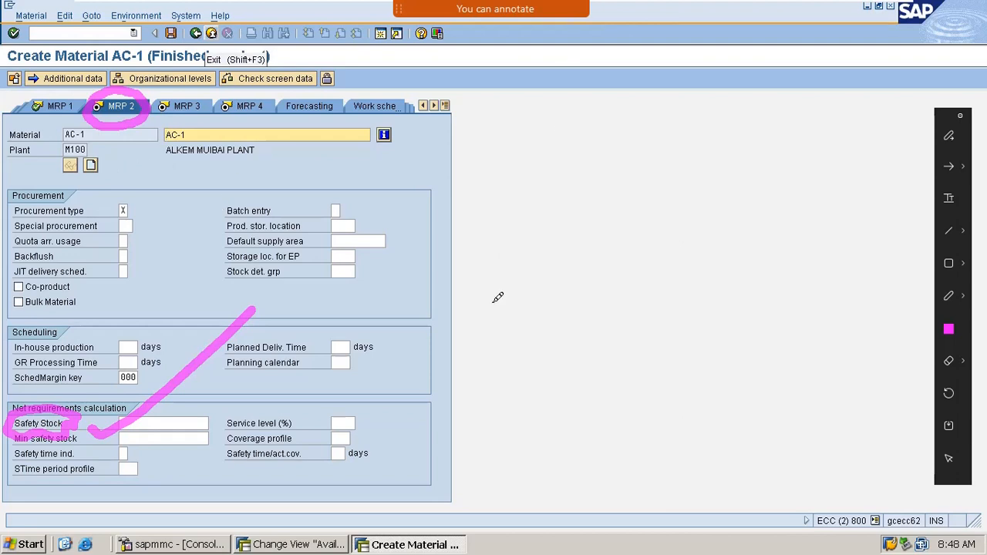
pyautogui.press('Escape')
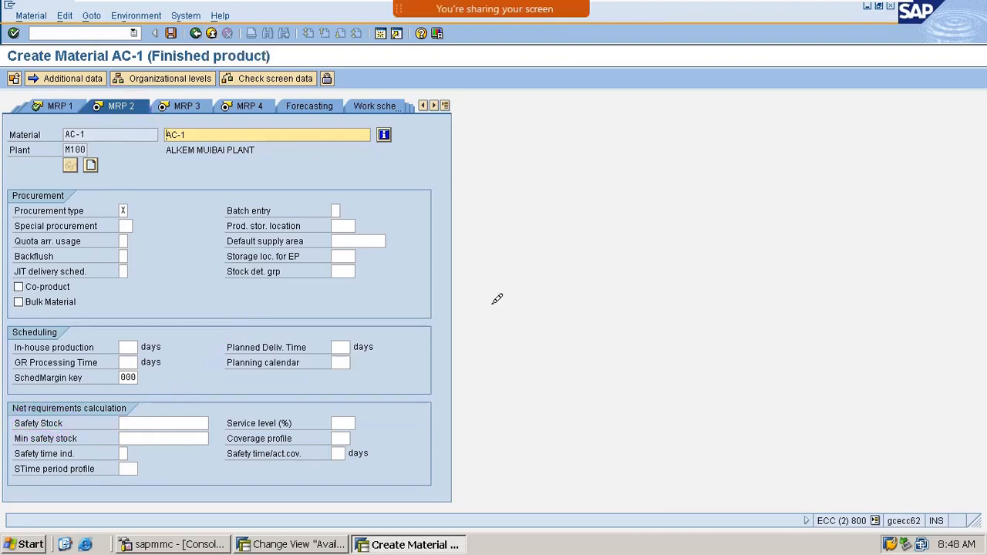
# - Check the availability check control settings for M1 and checking rule A in the other session, and return to AC-1
pyautogui.click(148, 422)
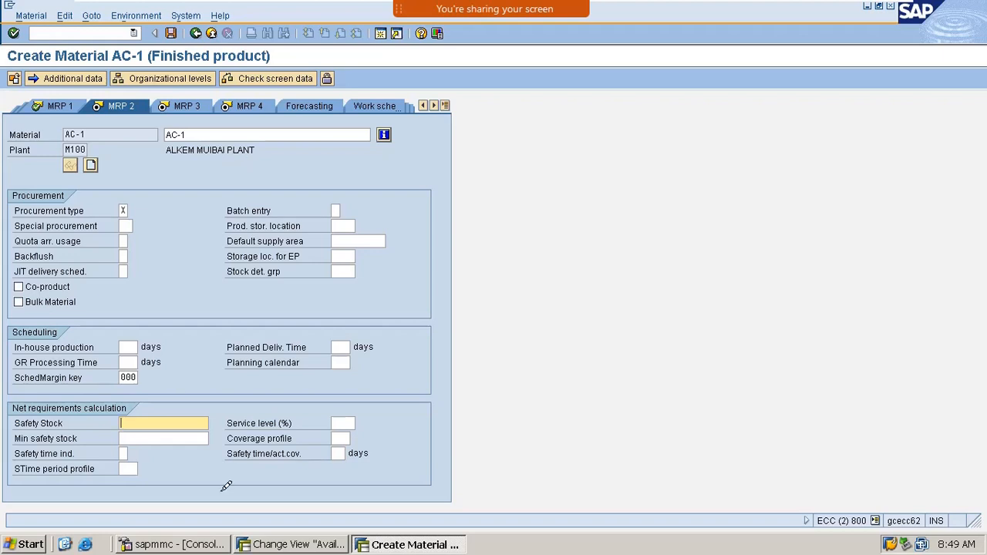
pyautogui.click(308, 545)
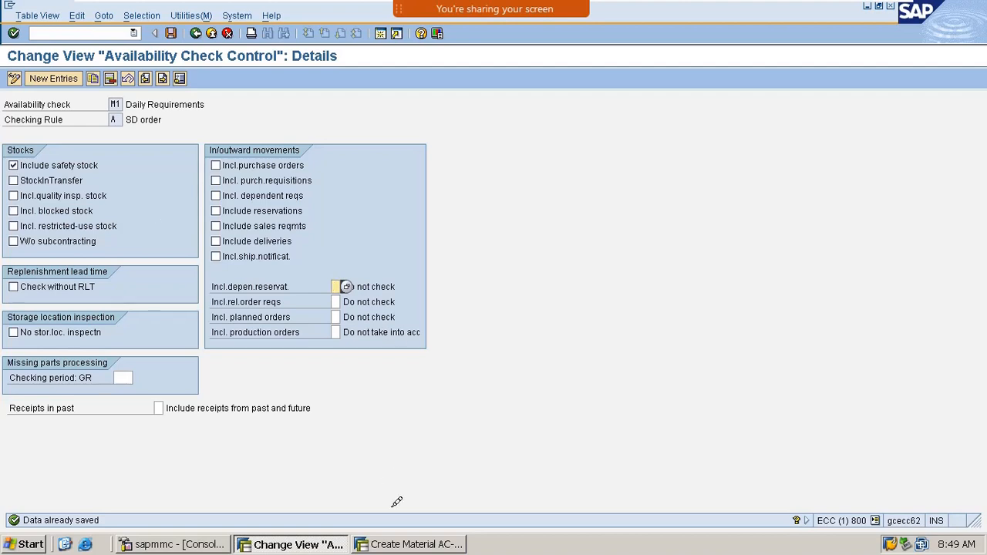
pyautogui.click(404, 543)
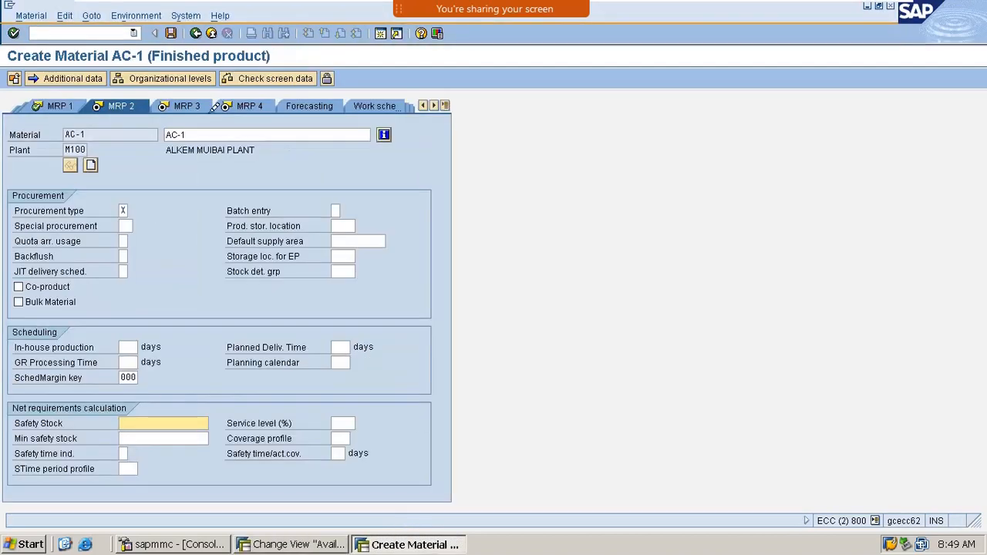
# - Accept all remaining views from MRP 2 through Costing 2 without changes and save material AC-1
pyautogui.press('Return')
pyautogui.press('Return')
pyautogui.press('Return')
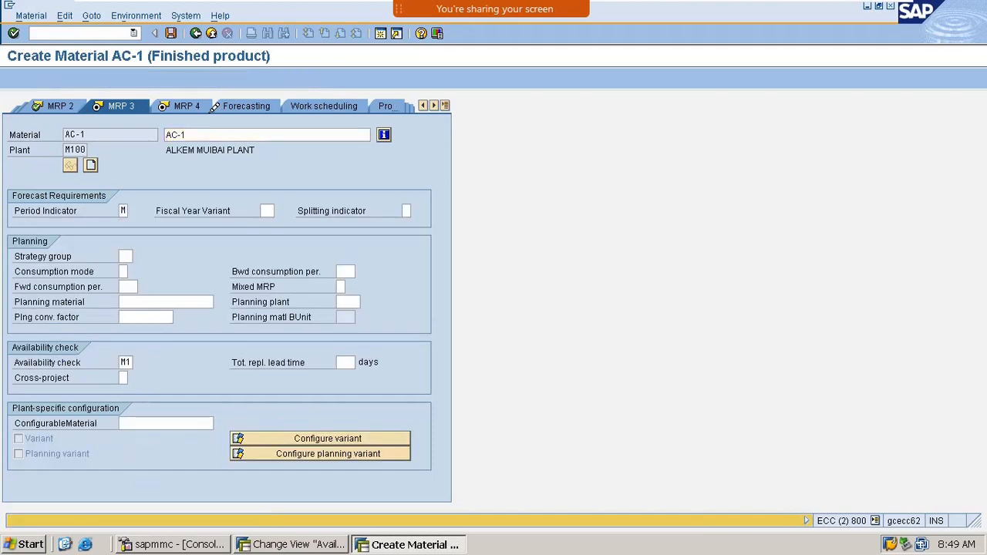
pyautogui.press('Return')
pyautogui.press('Return')
pyautogui.press('Return')
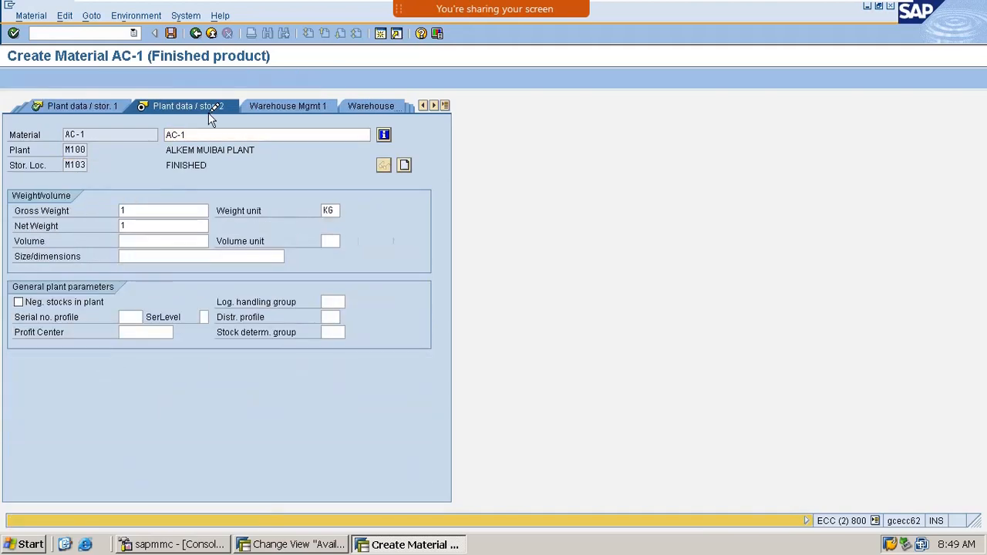
pyautogui.press('Return')
pyautogui.press('Return')
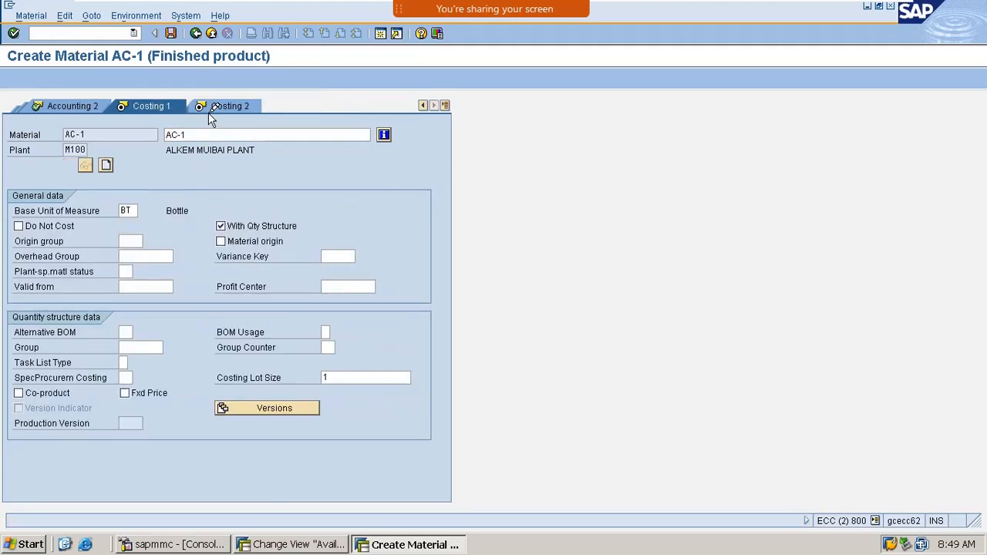
pyautogui.press('Return')
pyautogui.press('Return')
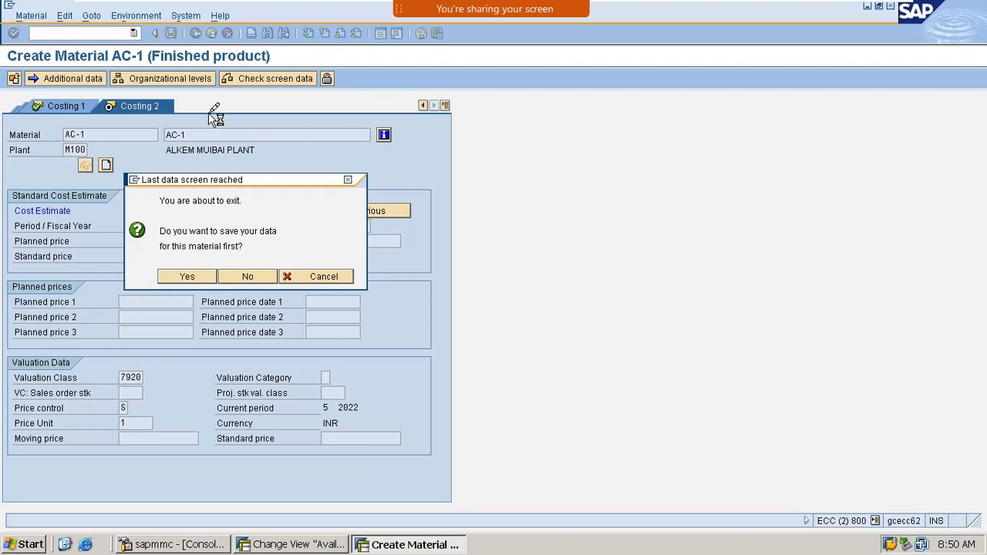
pyautogui.click(191, 280)
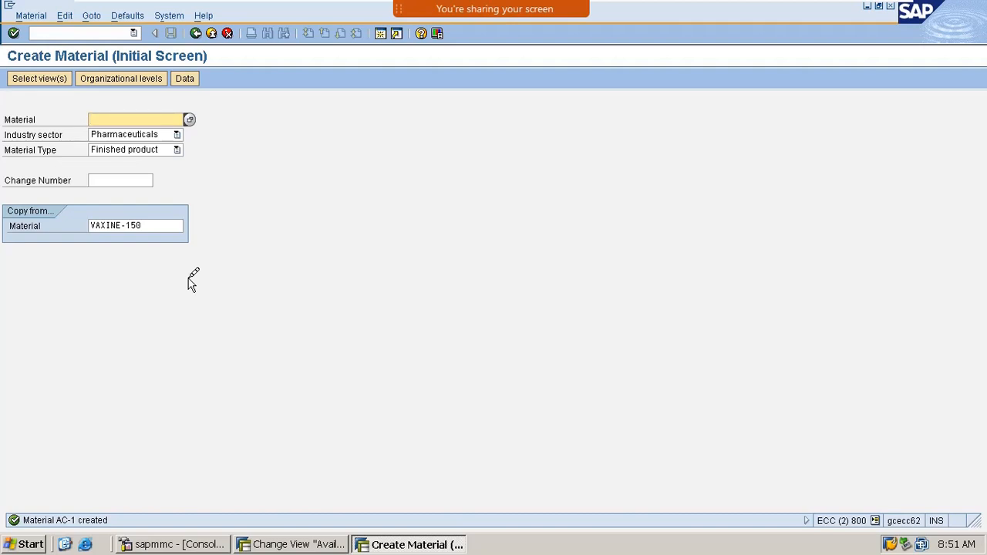
# - Display the stock overview of material AC-1 with transaction /nmmbe
pyautogui.click(73, 34)
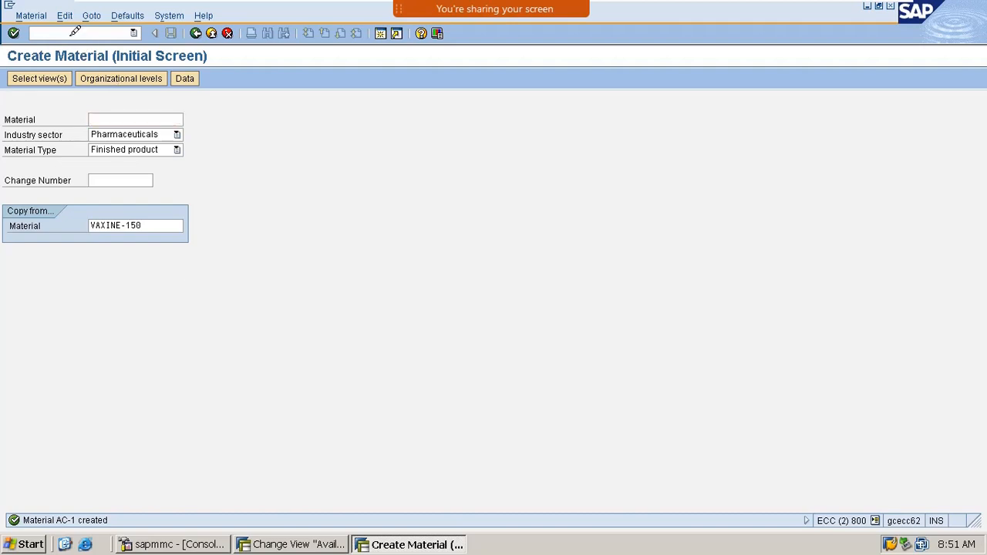
pyautogui.write('/nmmbe')
pyautogui.press('Return')
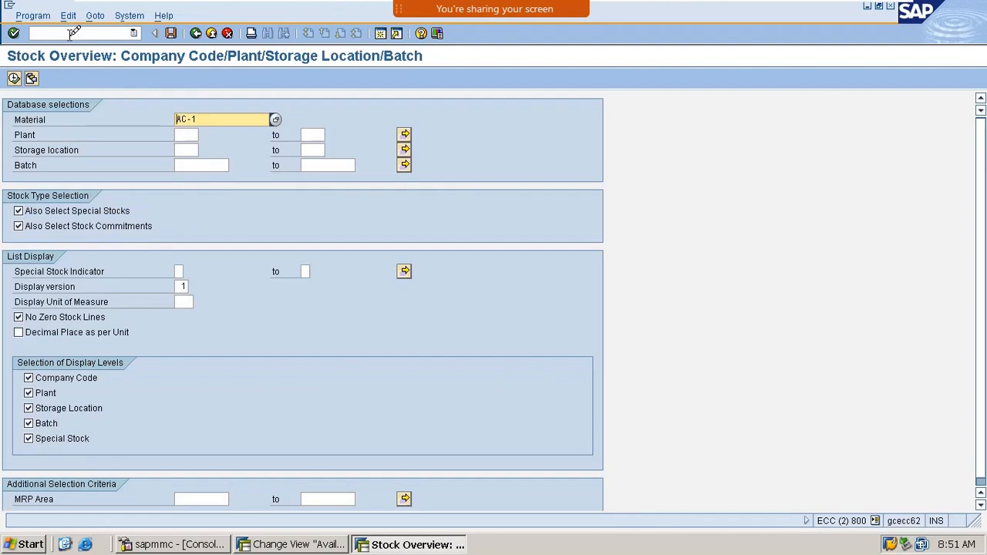
pyautogui.click(15, 78)
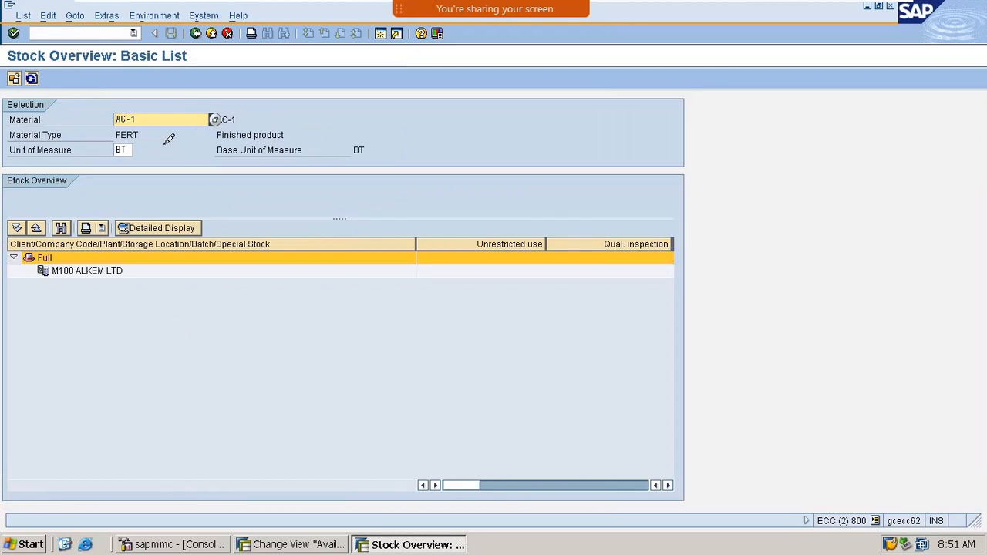
pyautogui.moveTo(155, 120); pyautogui.dragTo(5, 125)
# - Leave the stock overview and open the transaction for entering other goods receipts
pyautogui.click(88, 33)
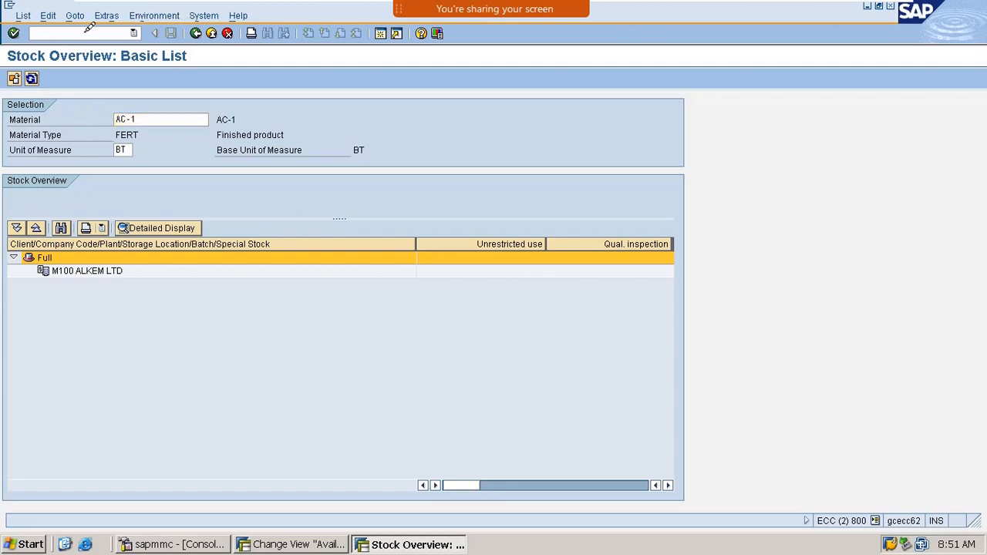
pyautogui.write('/nmb')
pyautogui.write('52')
pyautogui.press('Return')
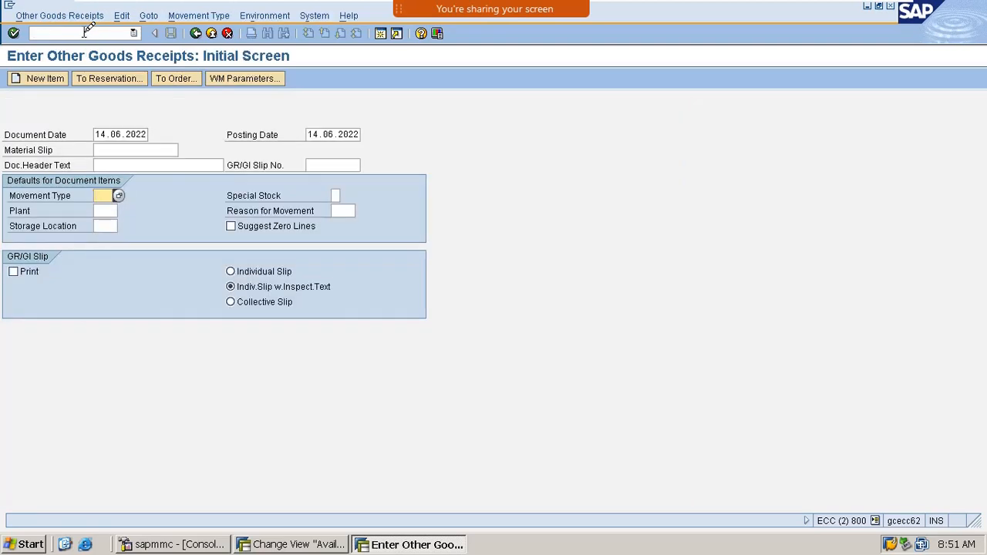
# - Enter movement type 561, plant M100 and storage location M103 as goods receipt defaults and confirm them
pyautogui.write('561')
pyautogui.press('Tab')
pyautogui.press('Tab')
pyautogui.write('m100')
pyautogui.press('Tab')
pyautogui.press('Tab')
pyautogui.write('m103')
pyautogui.press('Return')
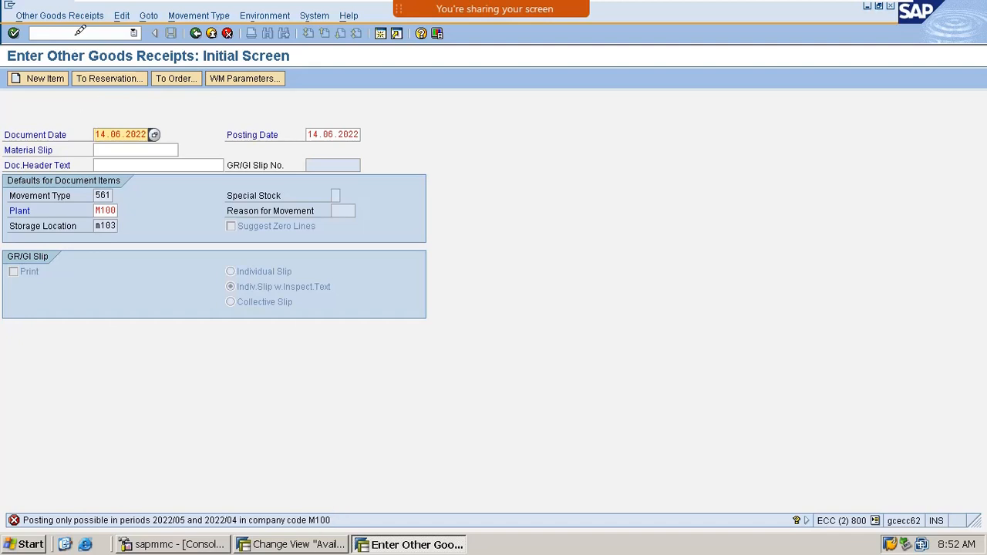
# - Enter /ommrv as the transaction to open in a new session
pyautogui.click(80, 31)
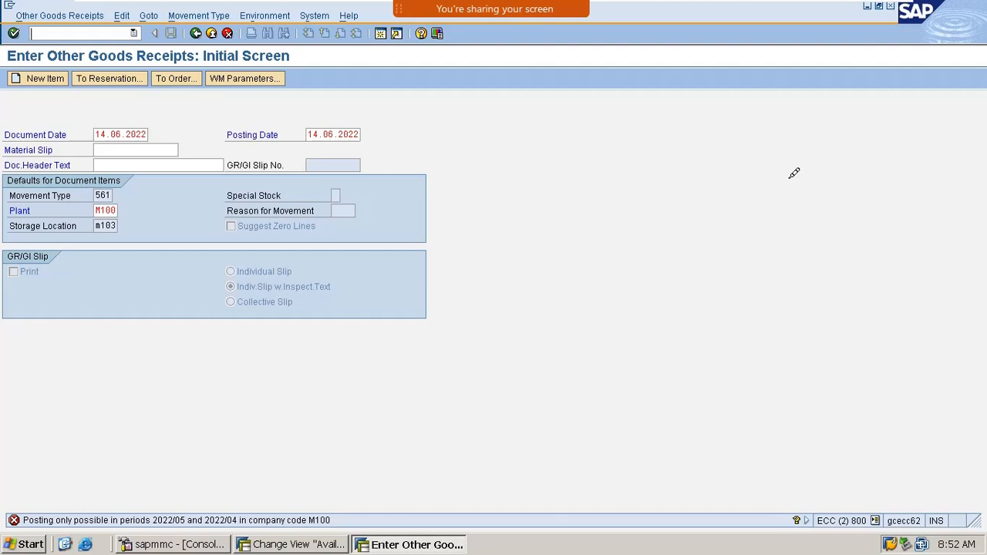
pyautogui.write('/o')
pyautogui.write('mmn')
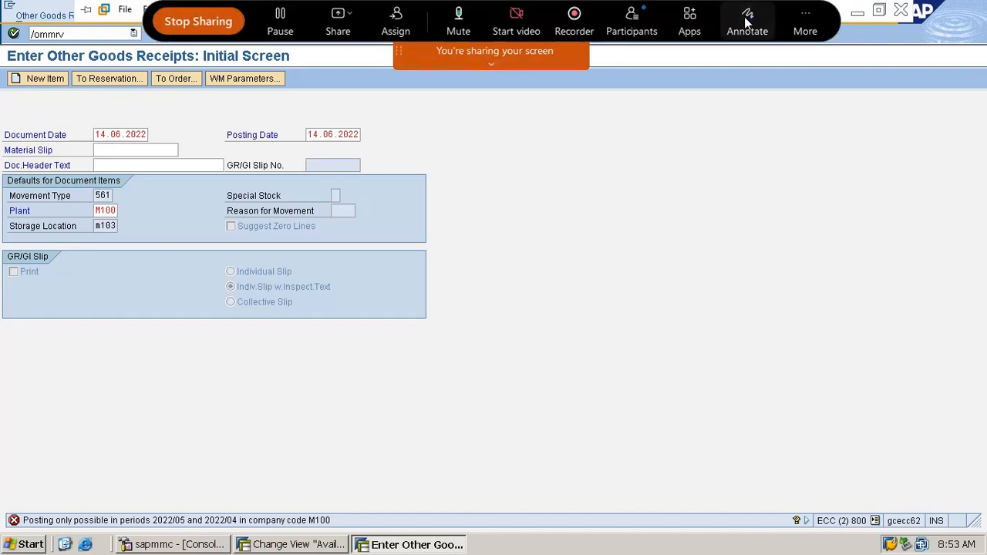
# - Turn on screen annotation and write MMRV freehand in pink on the empty area beside the goods receipt form
pyautogui.click(747, 19)
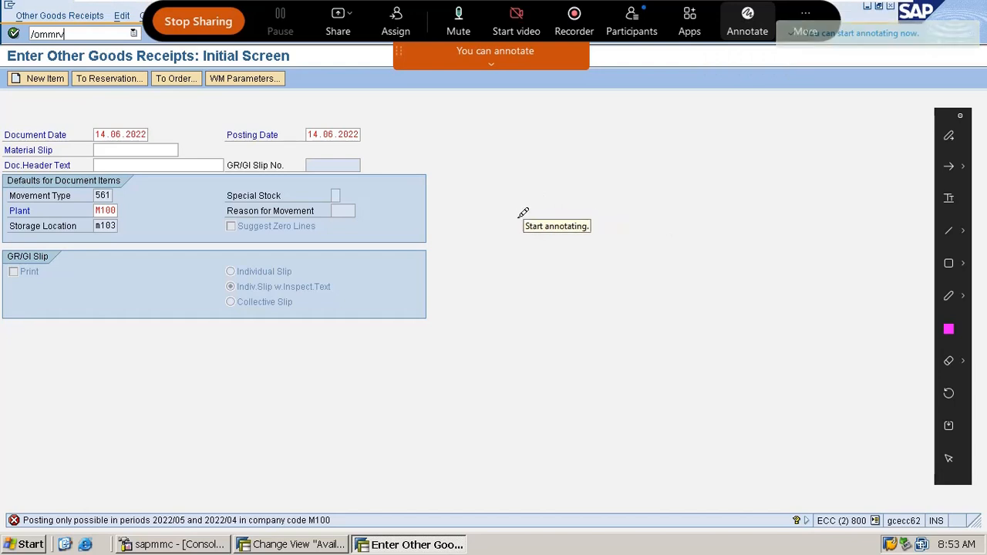
pyautogui.moveTo(515, 234)
pyautogui.mouseDown()
pyautogui.moveTo(597, 231)
pyautogui.moveTo(617, 197)
pyautogui.moveTo(671, 181)
pyautogui.moveTo(720, 213)
pyautogui.mouseUp()
pyautogui.moveTo(697, 142)
pyautogui.mouseDown()
pyautogui.moveTo(712, 172)
pyautogui.moveTo(757, 197)
pyautogui.mouseUp()
pyautogui.moveTo(754, 159); pyautogui.dragTo(824, 137)
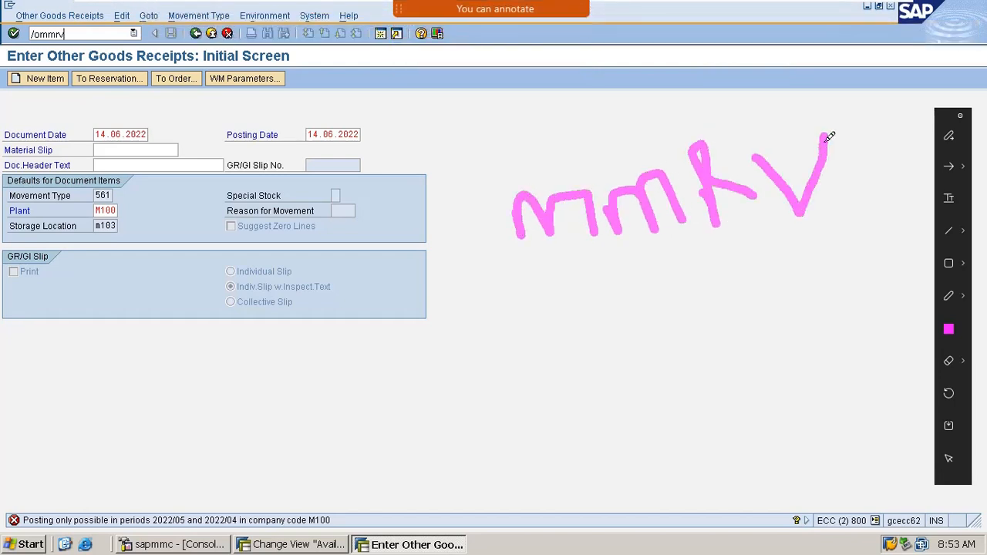
# - Underline the handwritten MMRV, write MMPV freehand in pink below it, and underline that twice
pyautogui.moveTo(529, 267); pyautogui.dragTo(839, 261)
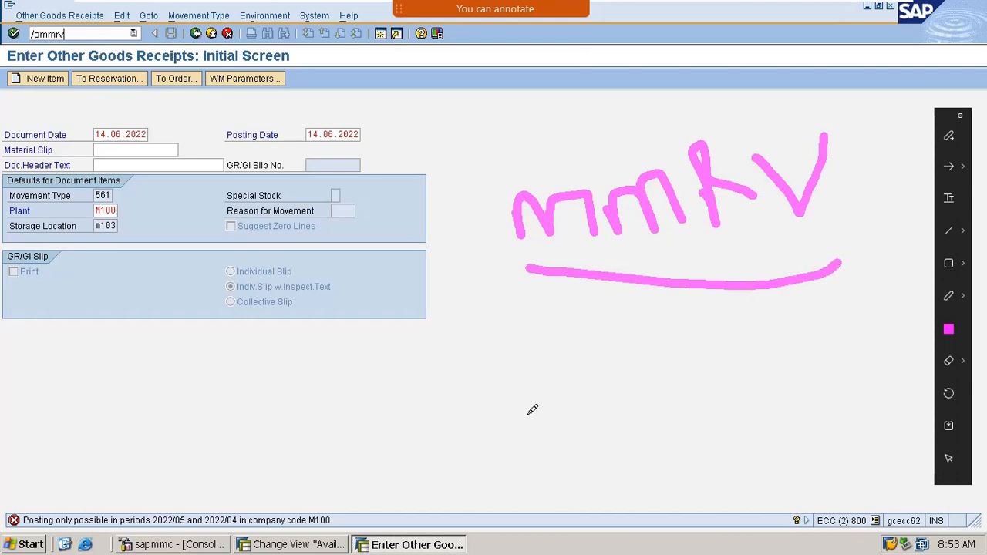
pyautogui.moveTo(531, 420)
pyautogui.mouseDown()
pyautogui.moveTo(603, 425)
pyautogui.moveTo(719, 385)
pyautogui.moveTo(766, 410)
pyautogui.moveTo(765, 419)
pyautogui.mouseUp()
pyautogui.moveTo(779, 366)
pyautogui.mouseDown()
pyautogui.moveTo(804, 330)
pyautogui.moveTo(777, 359)
pyautogui.moveTo(864, 339)
pyautogui.mouseUp()
pyautogui.moveTo(613, 483); pyautogui.dragTo(825, 460)
pyautogui.moveTo(657, 523); pyautogui.dragTo(831, 491)
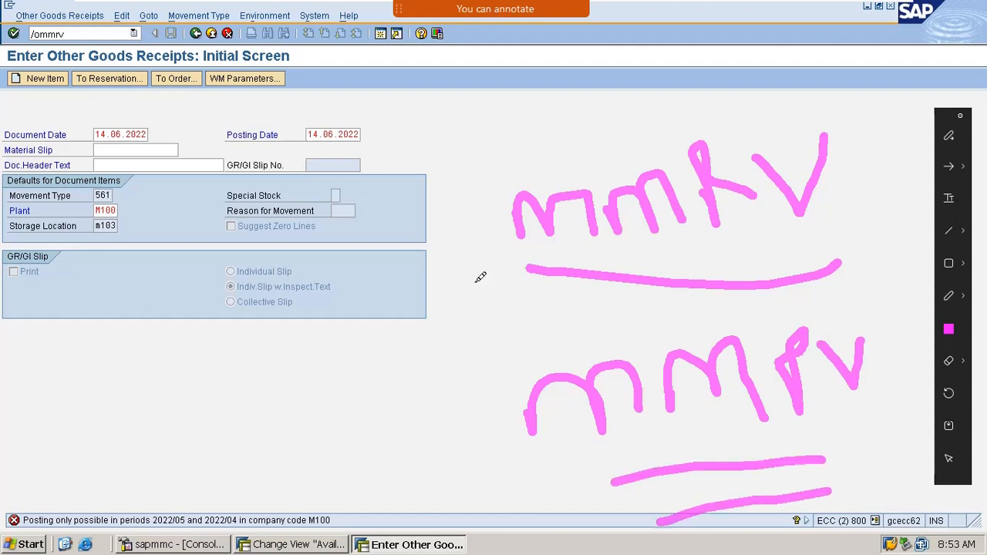
# - Draw freehand ticks and underlines beside both handwritten transaction codes, and end the screen annotation
pyautogui.moveTo(402, 266); pyautogui.dragTo(543, 146)
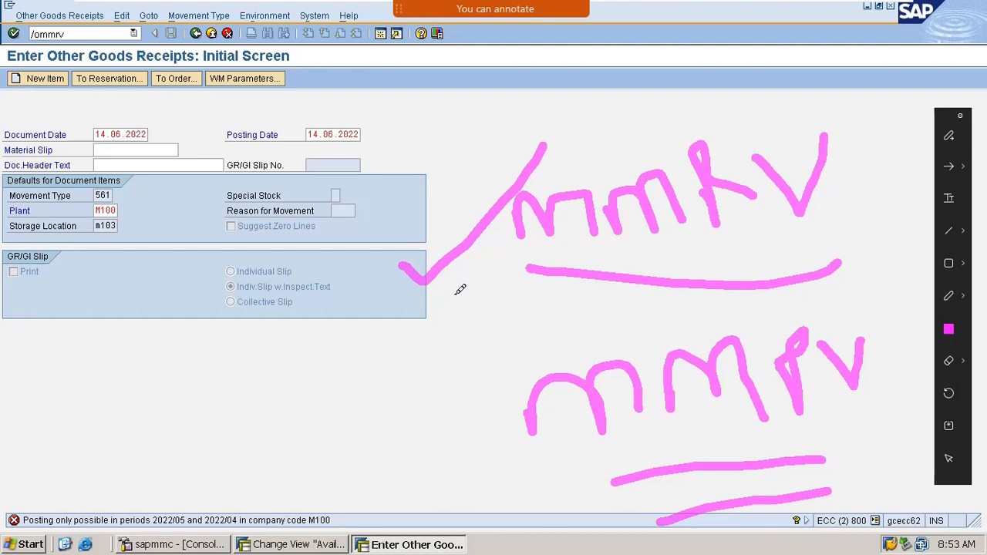
pyautogui.moveTo(414, 303)
pyautogui.mouseDown()
pyautogui.moveTo(374, 323)
pyautogui.moveTo(482, 286)
pyautogui.mouseUp()
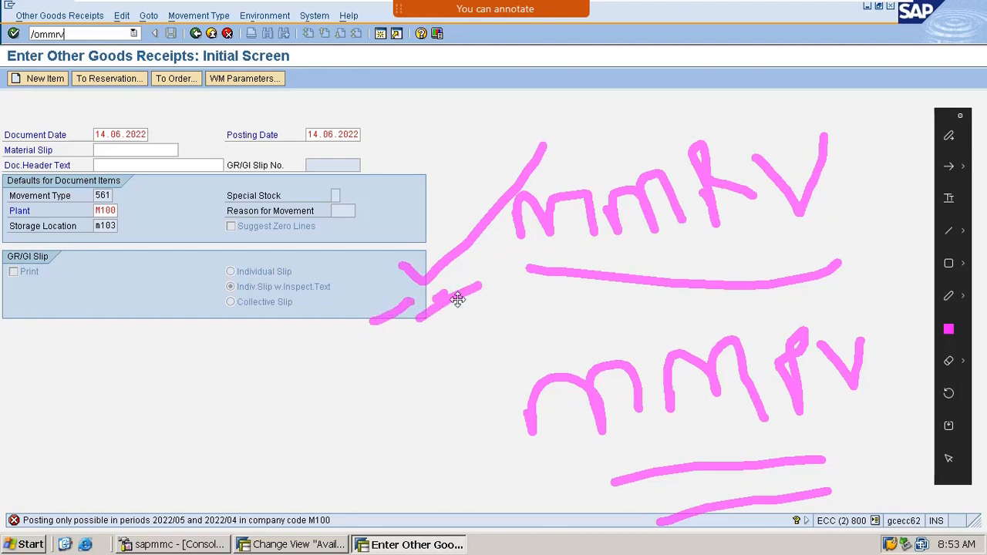
pyautogui.moveTo(367, 350); pyautogui.dragTo(509, 279)
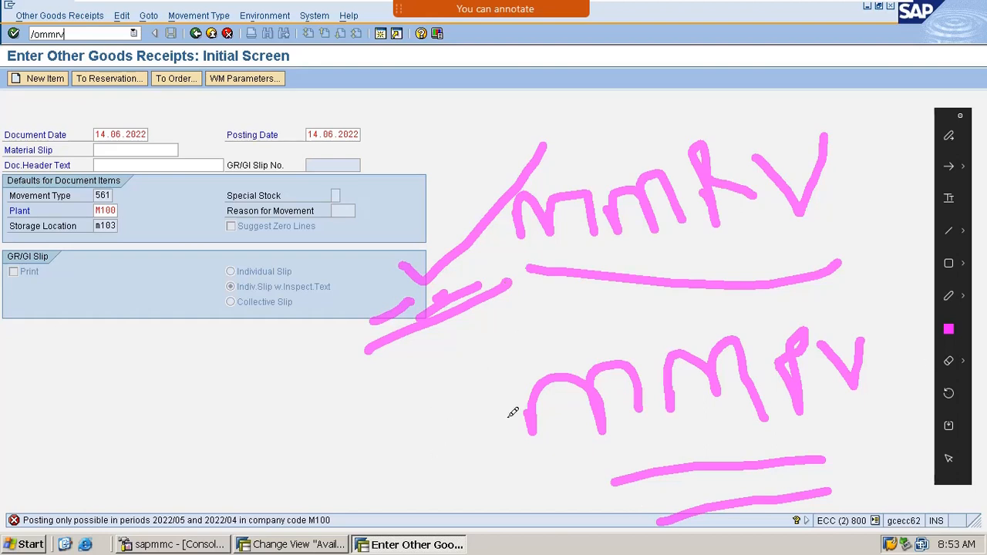
pyautogui.moveTo(340, 441); pyautogui.dragTo(423, 355)
pyautogui.moveTo(348, 497)
pyautogui.mouseDown()
pyautogui.moveTo(411, 455)
pyautogui.moveTo(458, 457)
pyautogui.mouseUp()
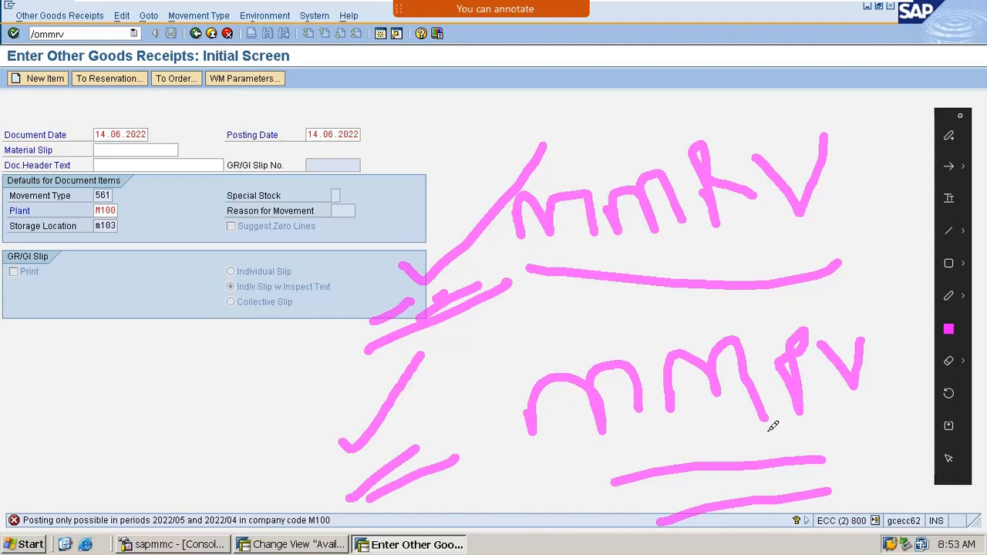
pyautogui.press('Escape')
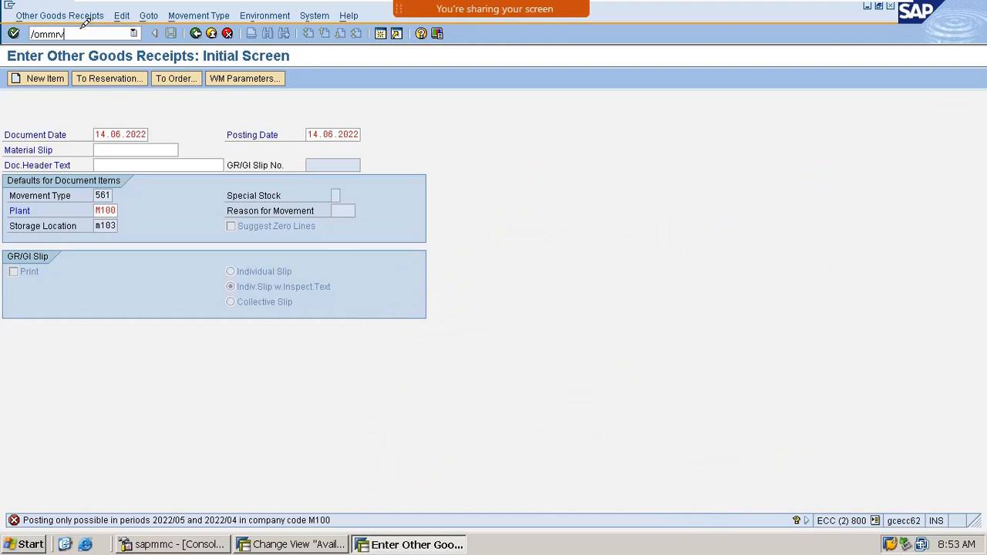
# - Open the entered MMRV transaction for company code M100 and check its current and previous posting periods
pyautogui.press('Return')
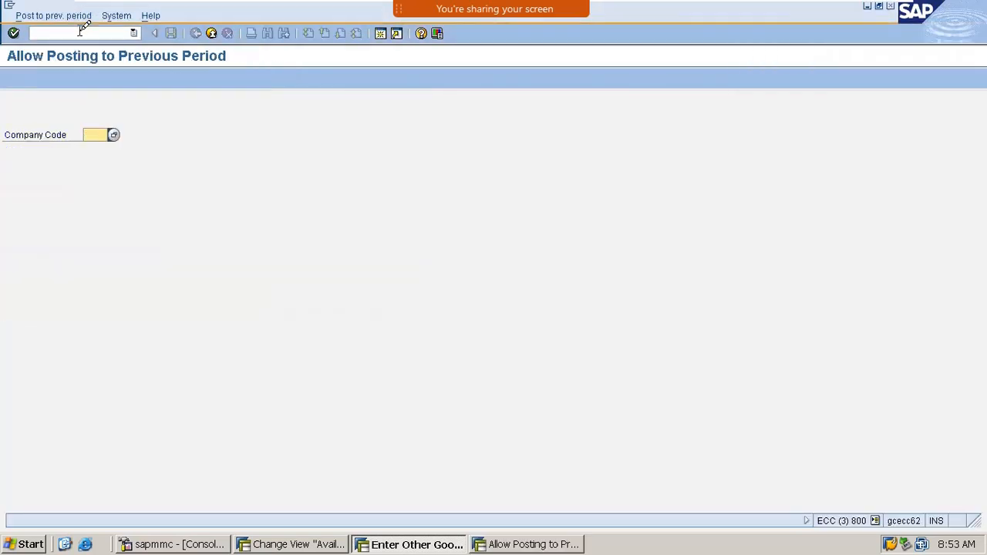
pyautogui.write('m100')
pyautogui.press('Return')
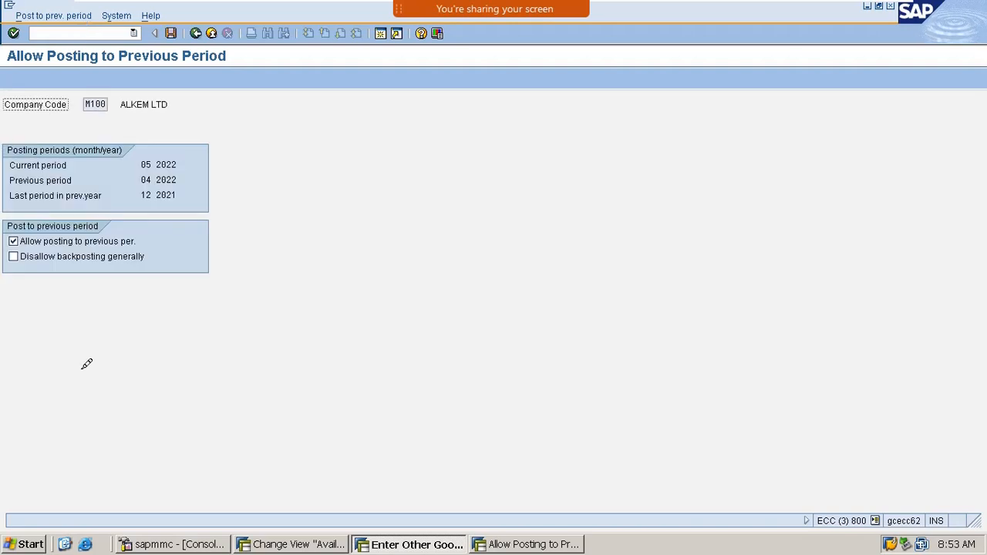
pyautogui.doubleClick(146, 165)
pyautogui.doubleClick(146, 180)
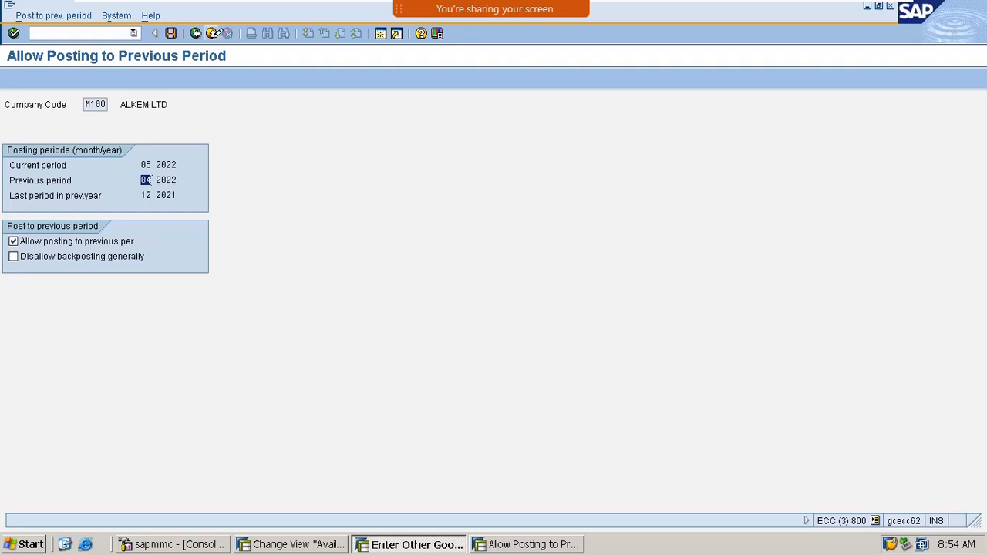
pyautogui.click(196, 32)
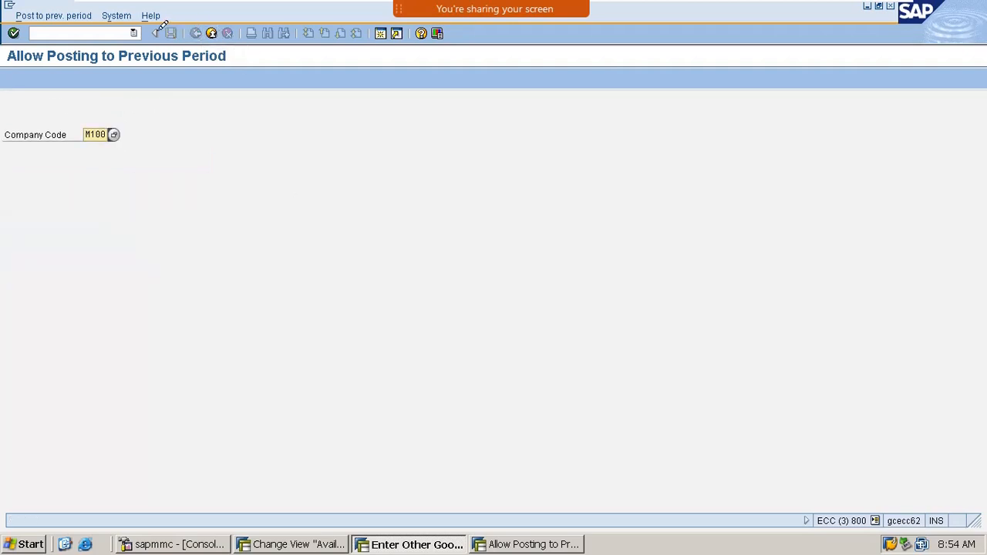
# - Go to transaction MMPV in the same session and enter M100 as the company code range for the period closing
pyautogui.click(78, 33)
pyautogui.write('/nmm')
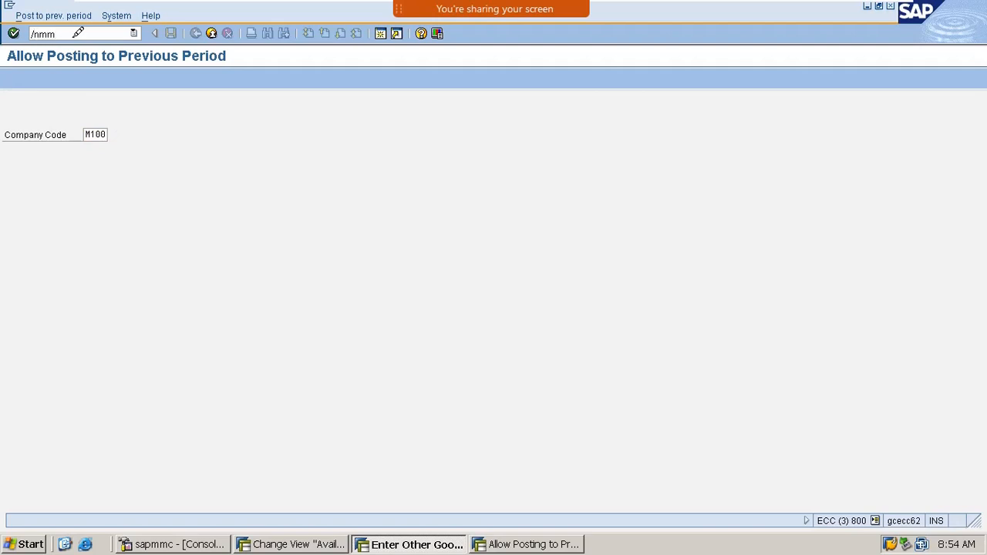
pyautogui.write('pv')
pyautogui.press('Return')
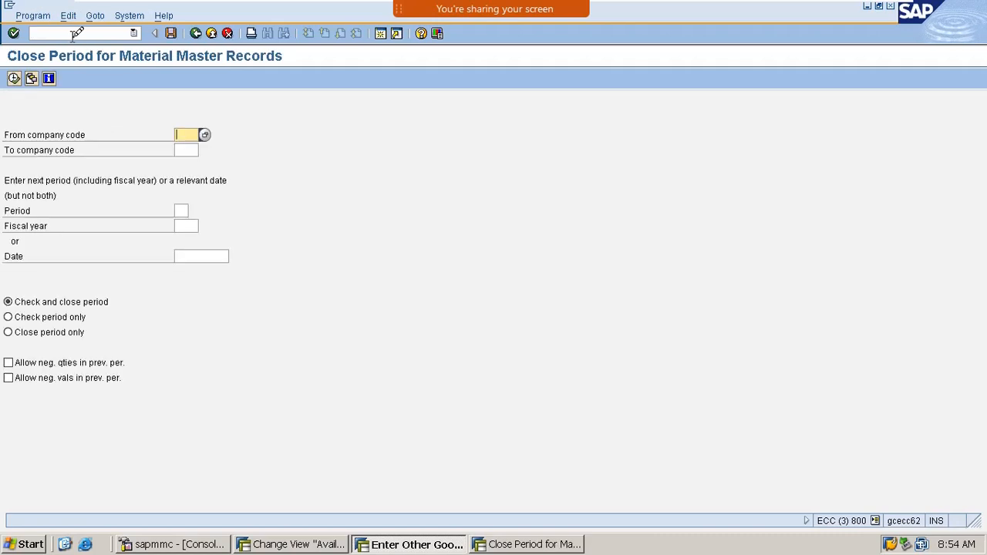
pyautogui.write('M100')
pyautogui.press('Return')
# - Set the period closing date to 14.06.2022 and execute the check and close of the period
pyautogui.click(206, 254)
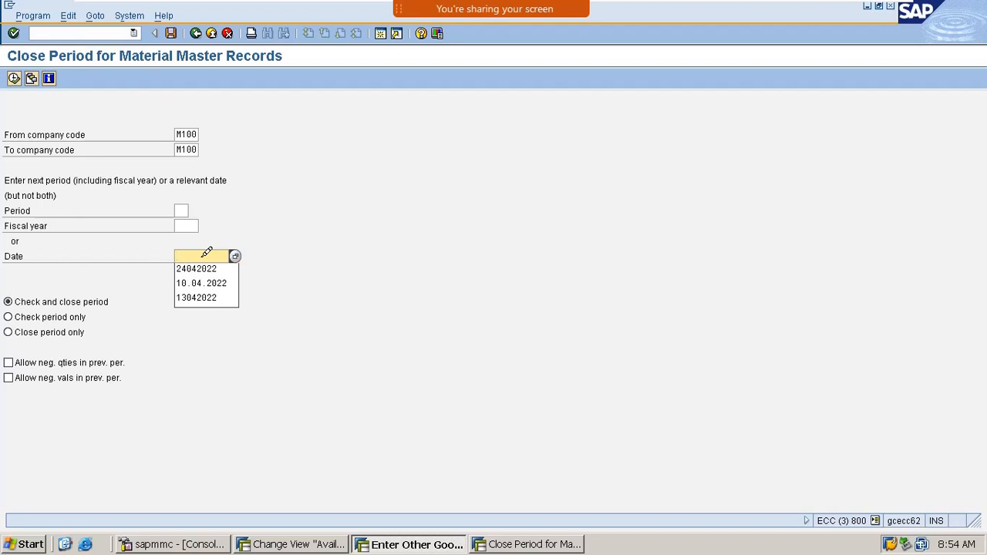
pyautogui.write('1')
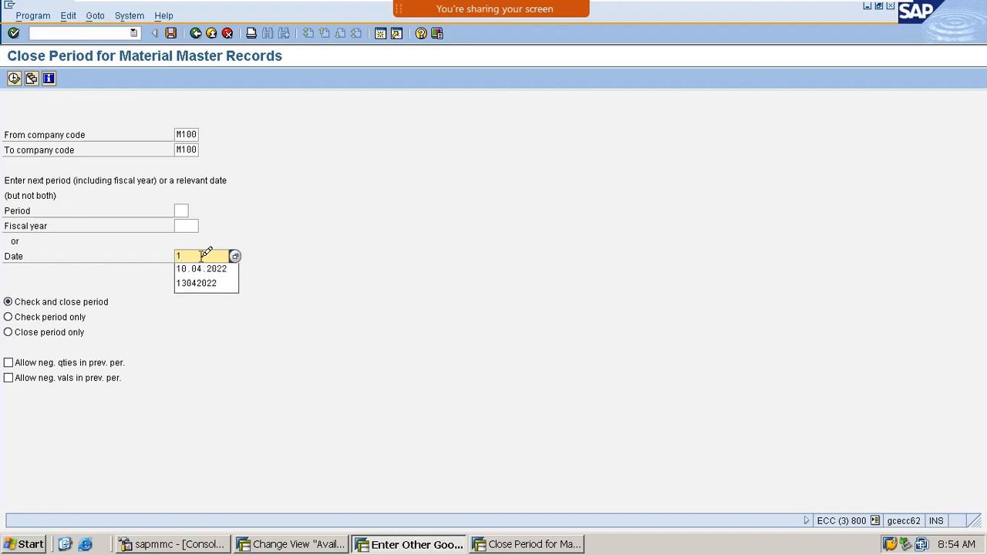
pyautogui.write('4.')
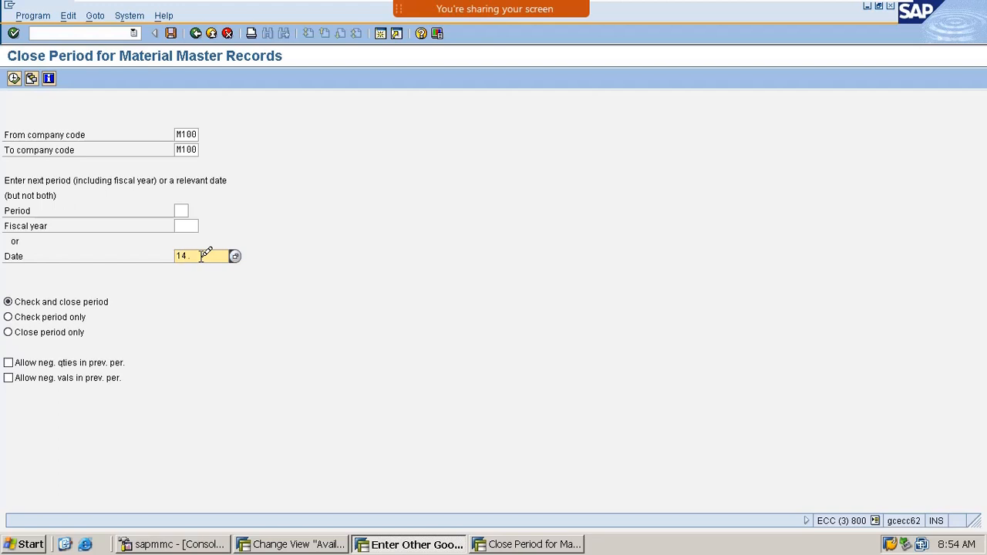
pyautogui.write('06.2022')
pyautogui.click(13, 78)
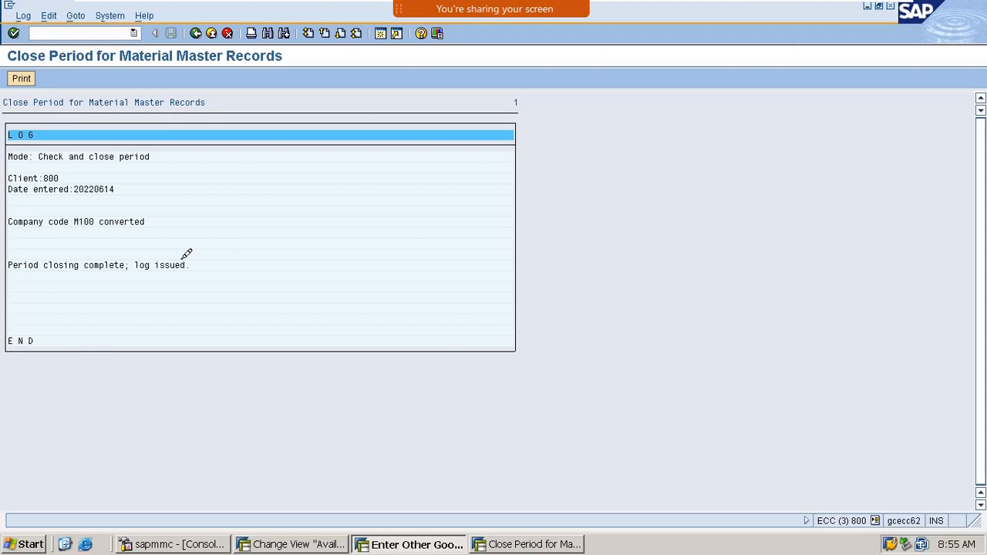
# - Return to transaction MMRV and verify the current and previous posting periods for company code M100
pyautogui.click(75, 34)
pyautogui.write('/nmmrv')
pyautogui.press('Return')
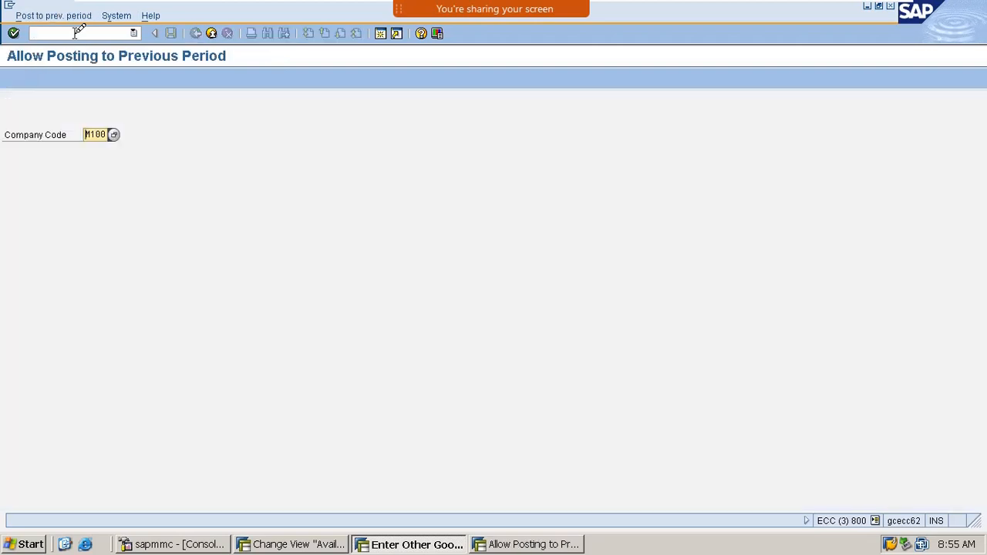
pyautogui.press('Return')
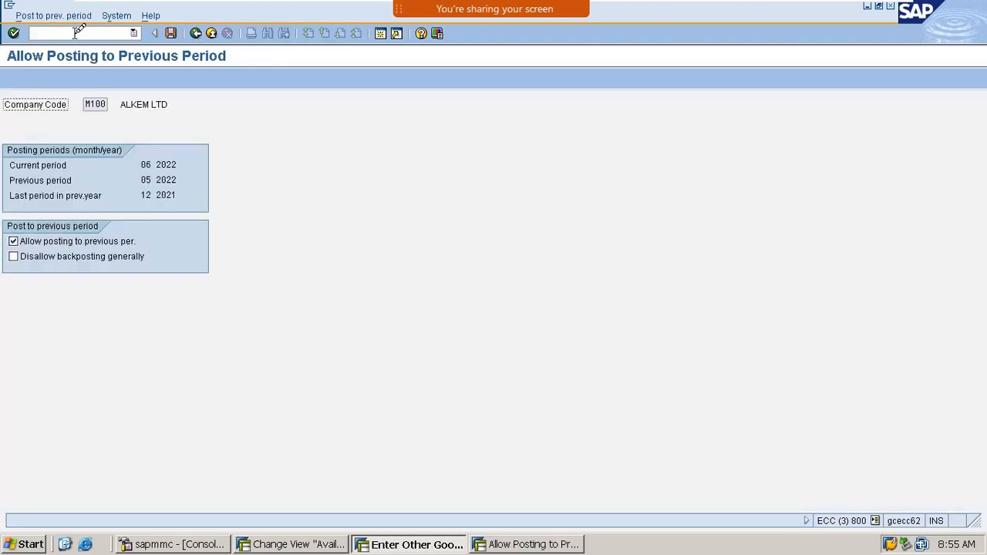
pyautogui.doubleClick(146, 164)
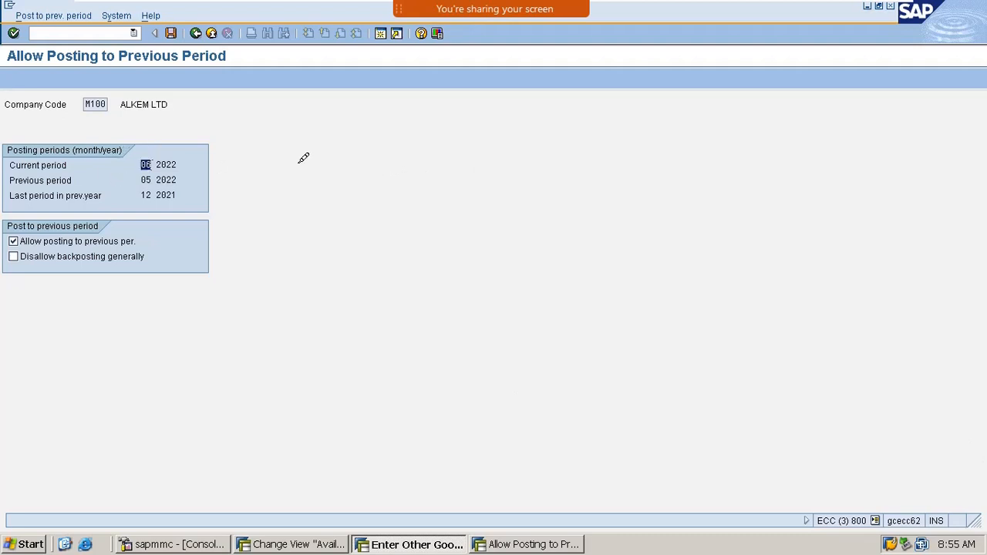
pyautogui.doubleClick(143, 180)
pyautogui.click(197, 32)
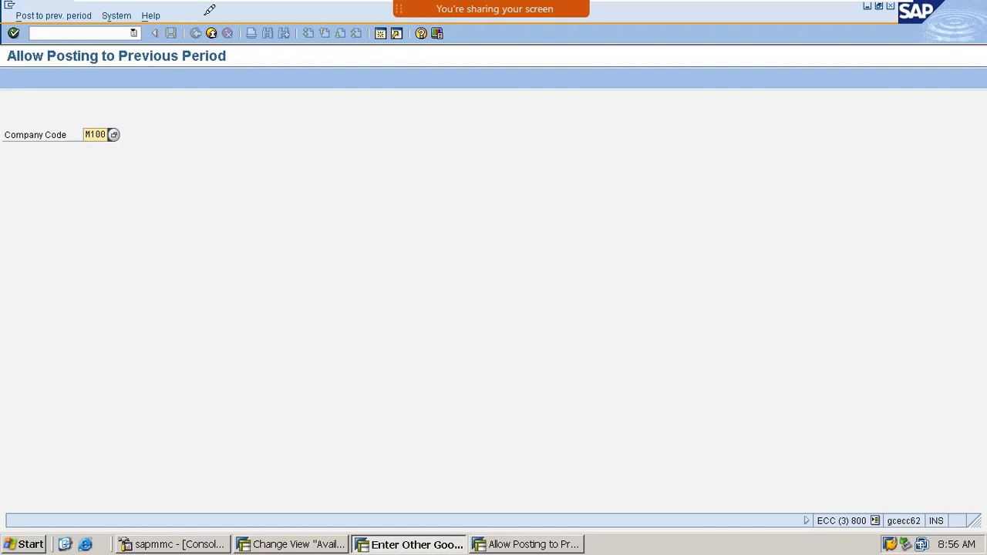
# - Close the session used for the posting periods with /i and return to the goods receipt session
pyautogui.click(75, 34)
pyautogui.write('/i')
pyautogui.press('Return')
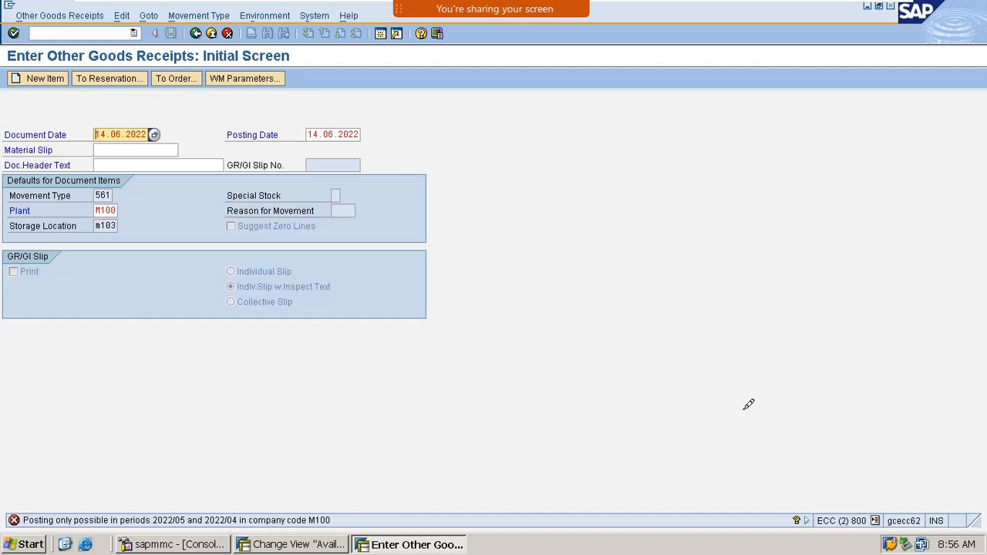
# - Try to confirm the existing goods receipt defaults again, and restart transaction MB1C from the initial menu
pyautogui.press('Return')
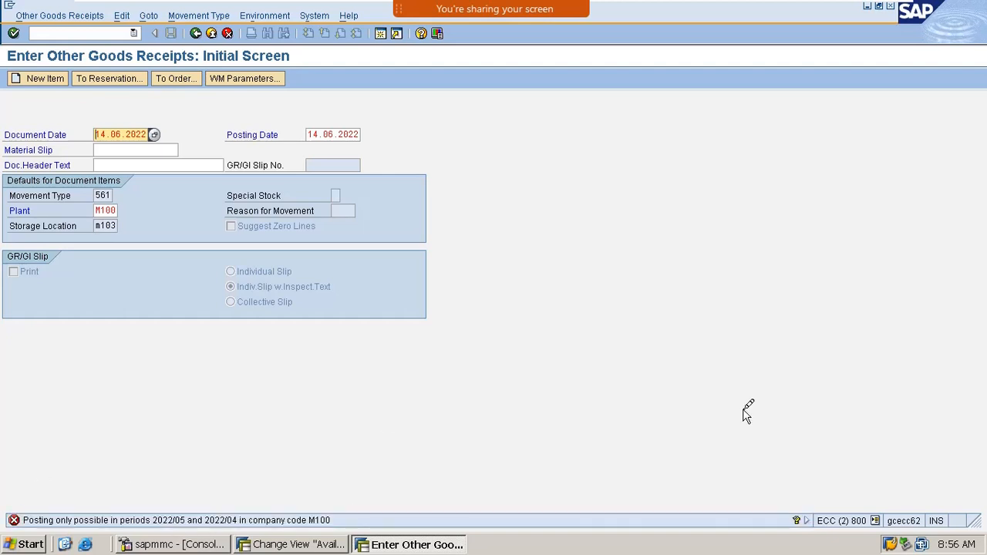
pyautogui.press('Return')
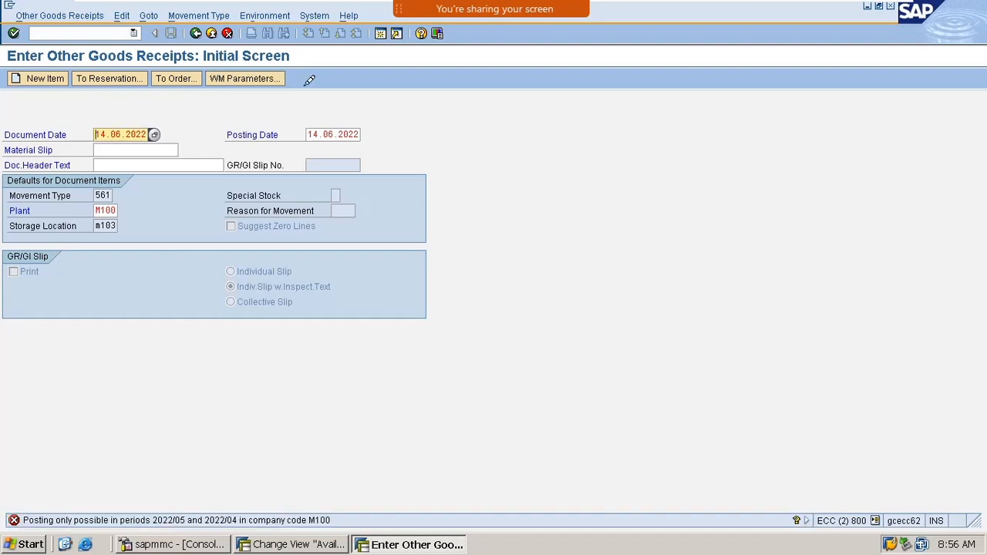
pyautogui.click(196, 32)
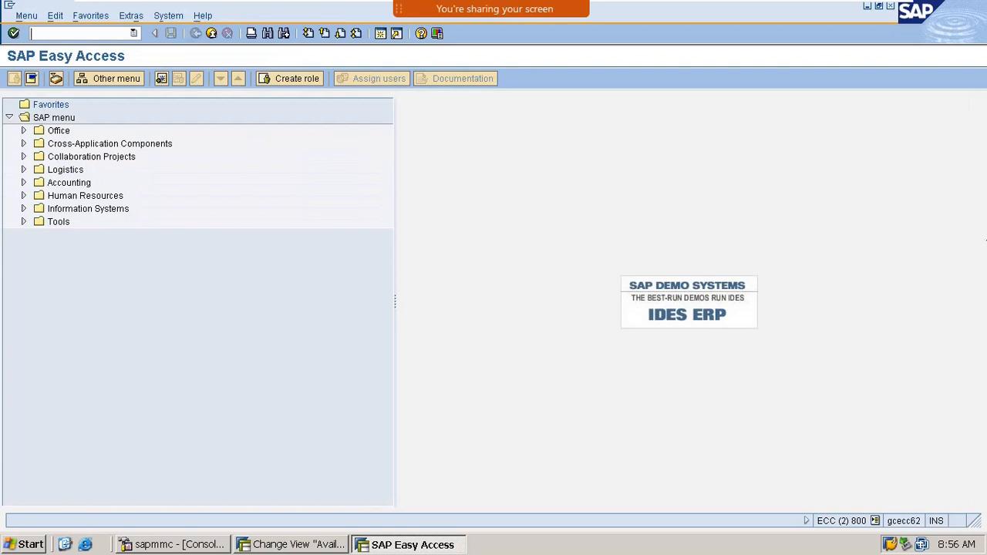
pyautogui.write('mb1c')
pyautogui.press('Return')
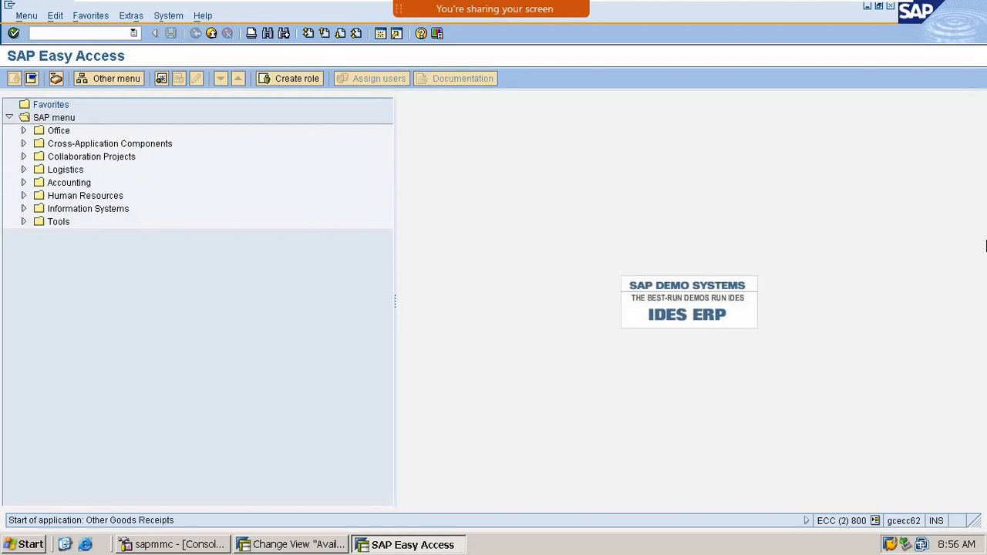
# - Enter movement type 561 and storage location M103 for plant M100, and continue to the goods receipt item list
pyautogui.write('561')
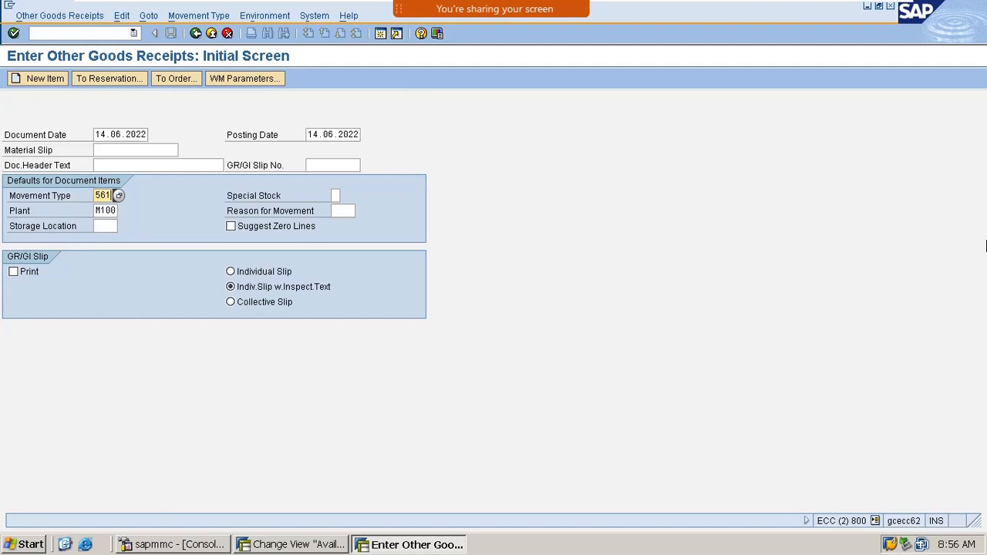
pyautogui.press('Tab')
pyautogui.press('Tab')
pyautogui.press('Tab')
pyautogui.write('m')
pyautogui.press('Down')
pyautogui.press('Return')
pyautogui.press('Return')
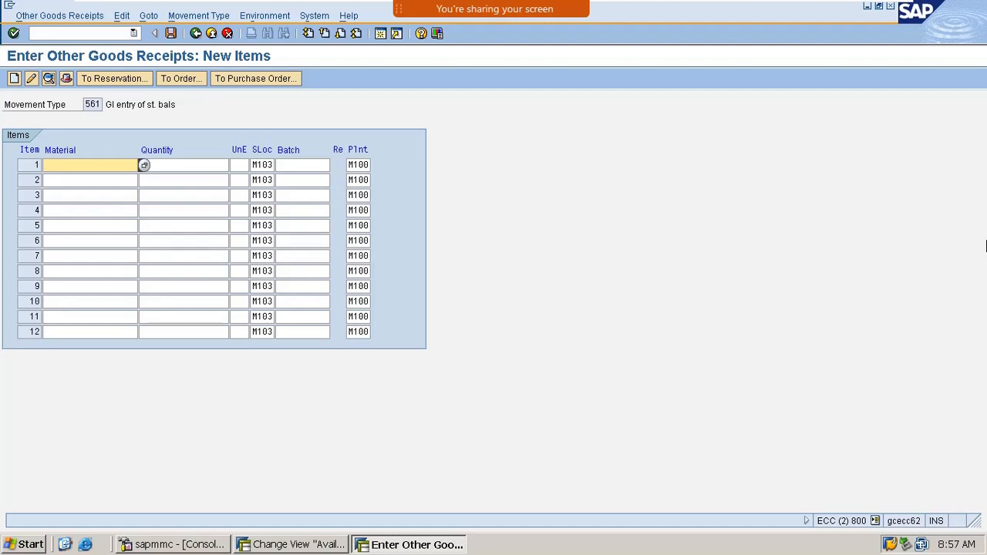
# - Enter material AC-1 with quantity 100 as the first goods receipt item and confirm it
pyautogui.press('BackSpace')
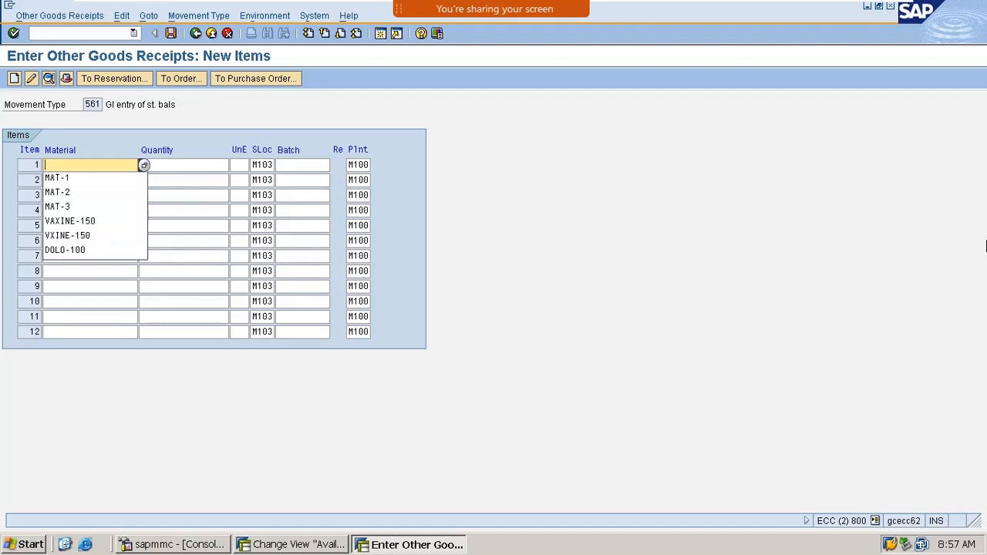
pyautogui.write('AC-1')
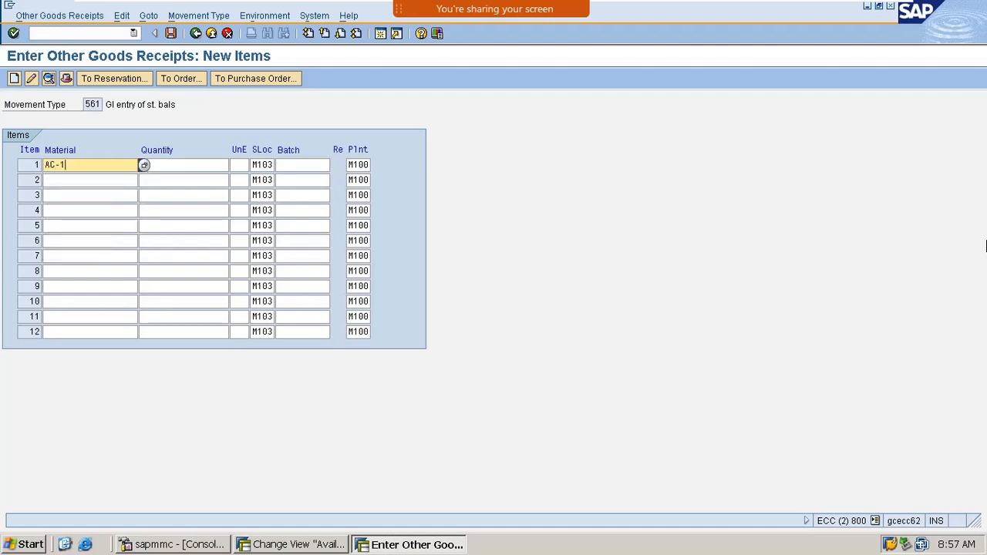
pyautogui.press('Tab')
pyautogui.press('BackSpace')
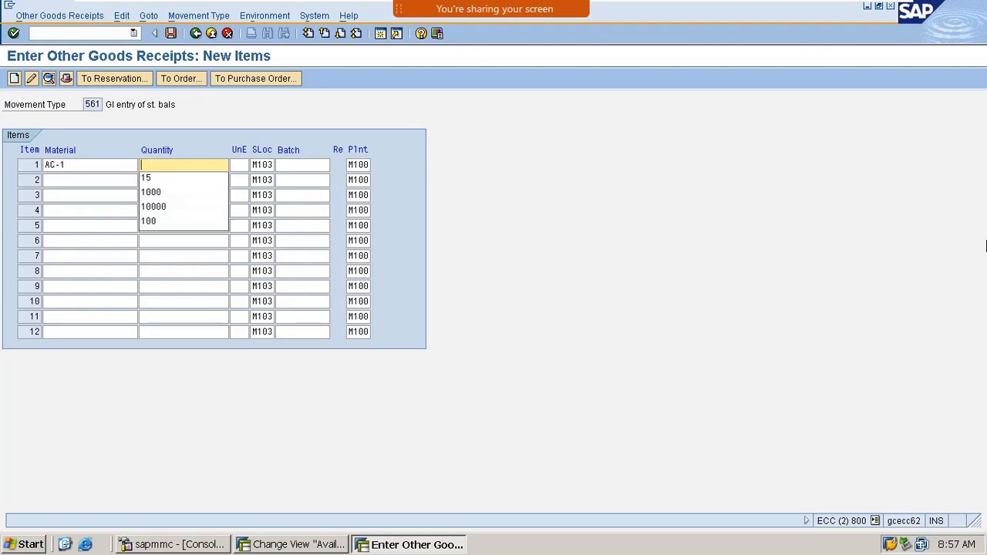
pyautogui.press('Down')
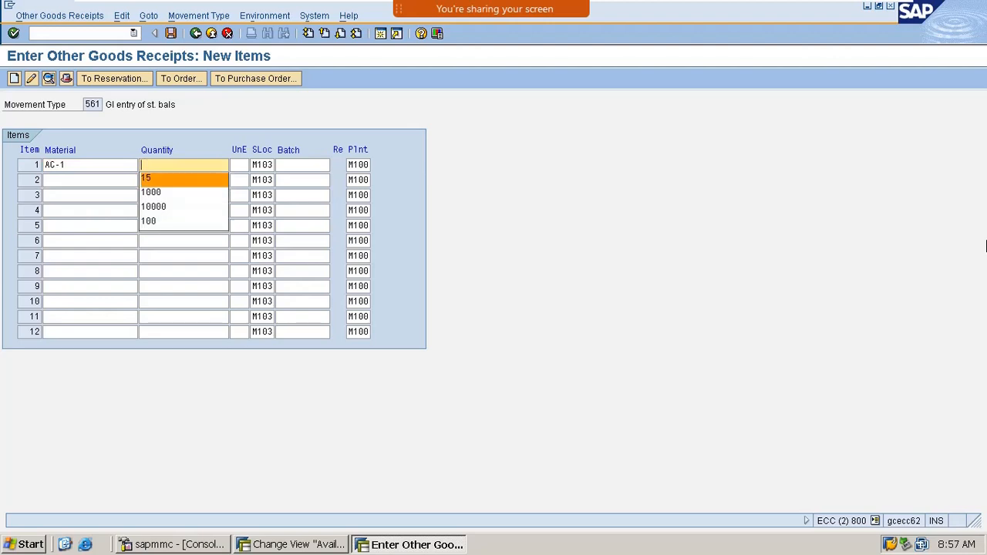
pyautogui.write('100')
pyautogui.press('Return')
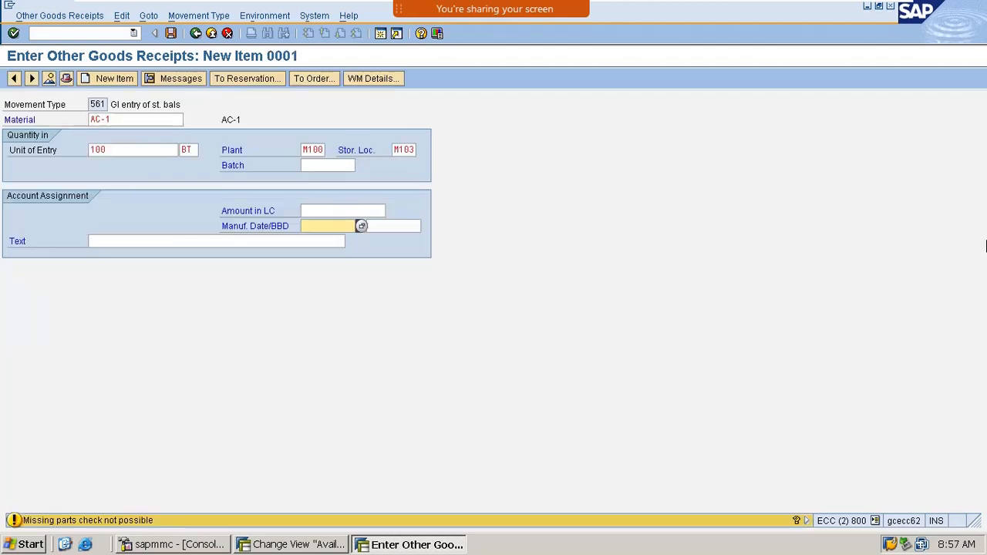
# - Enter 14.06.2022 as the manufacture date of the AC-1 item, accept the item, and post the goods receipt
pyautogui.press('Down')
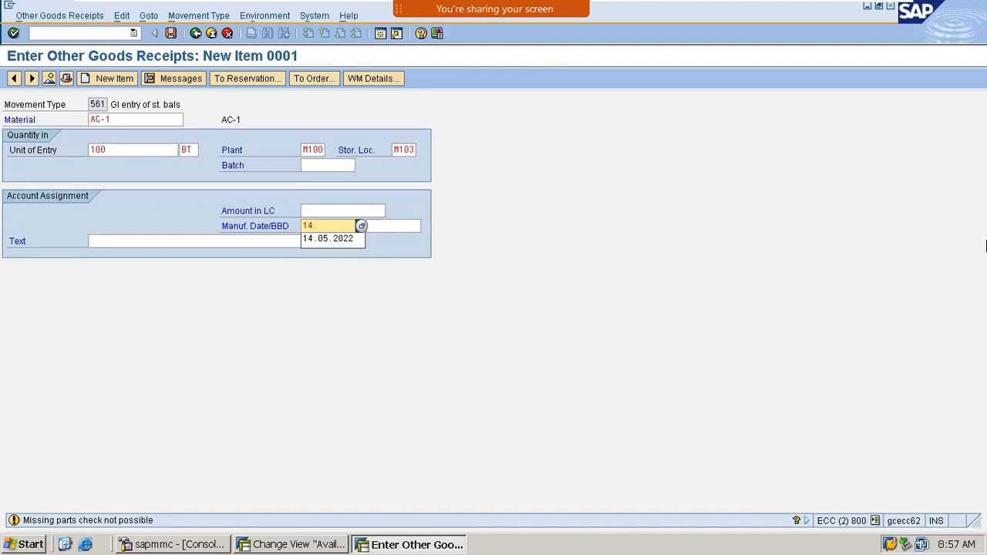
pyautogui.write('14.06.20')
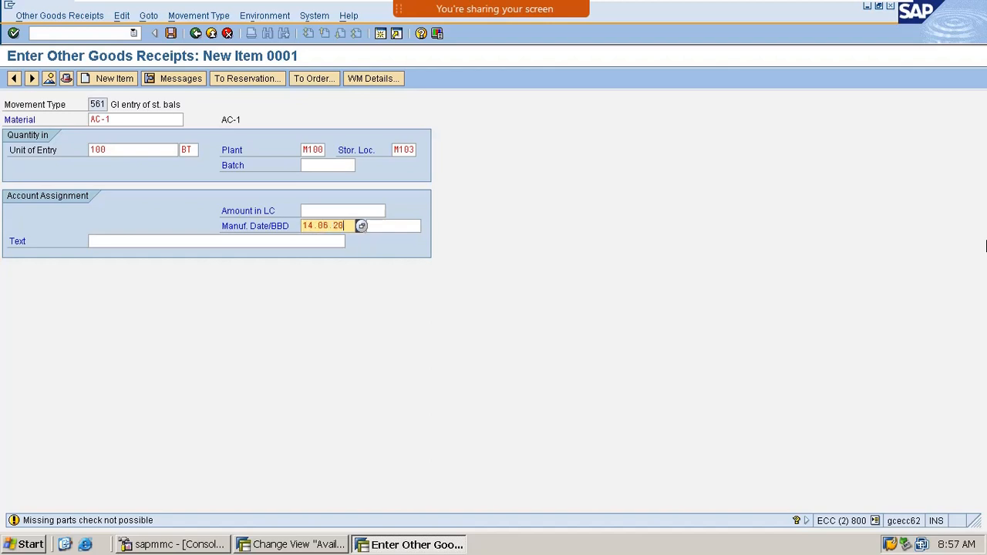
pyautogui.write('22')
pyautogui.press('Return')
pyautogui.press('Return')
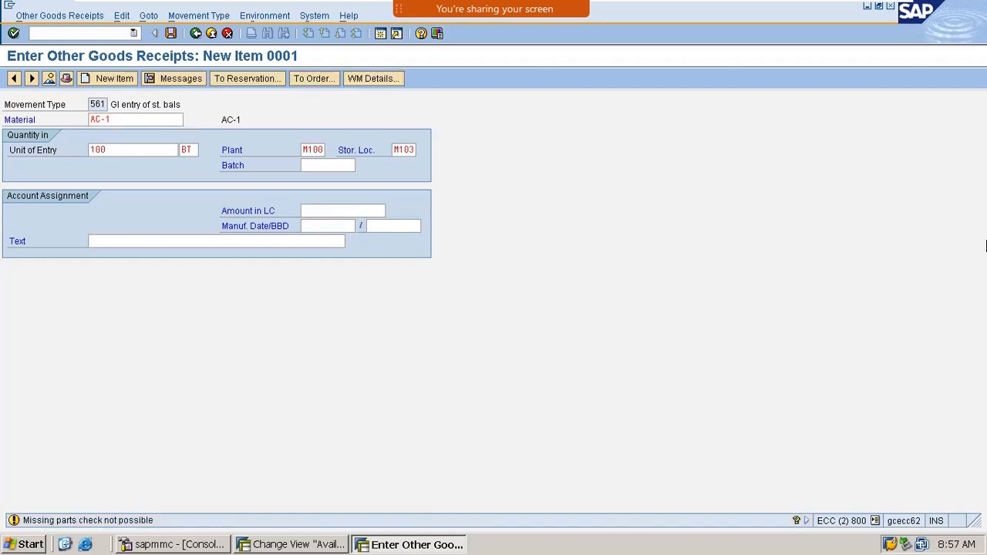
pyautogui.press('Return')
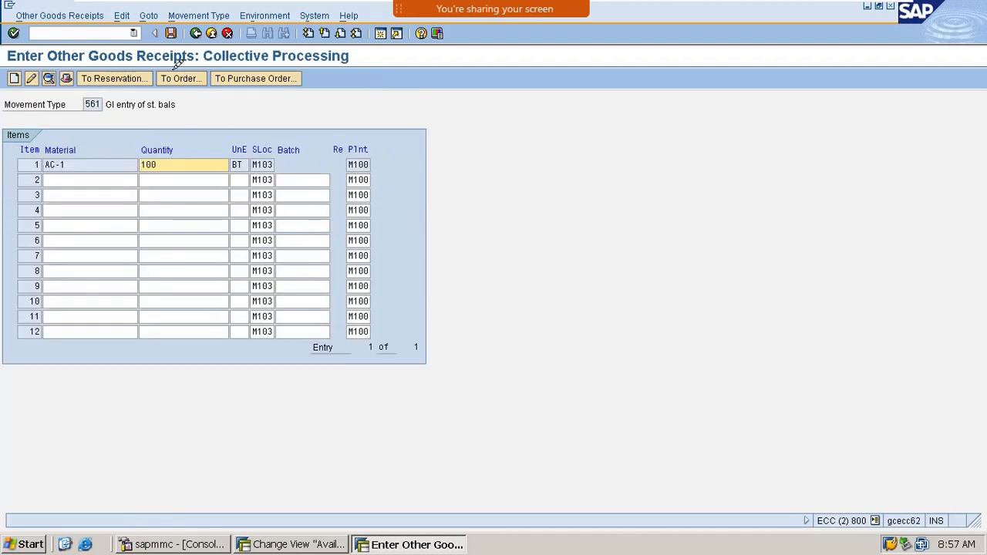
pyautogui.click(172, 31)
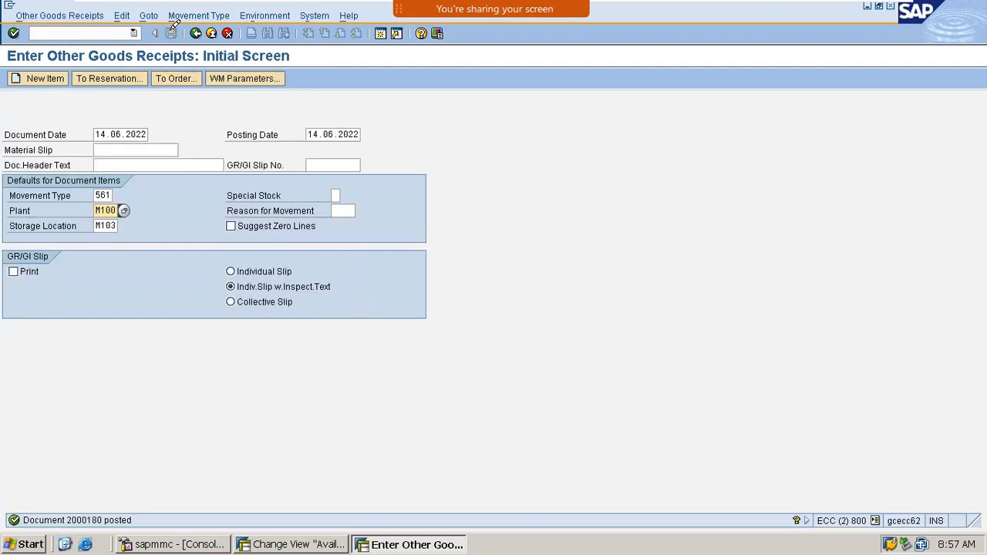
# - Leave the goods receipt transaction and open the stock overview with /nmmbe
pyautogui.click(91, 34)
pyautogui.write('/n')
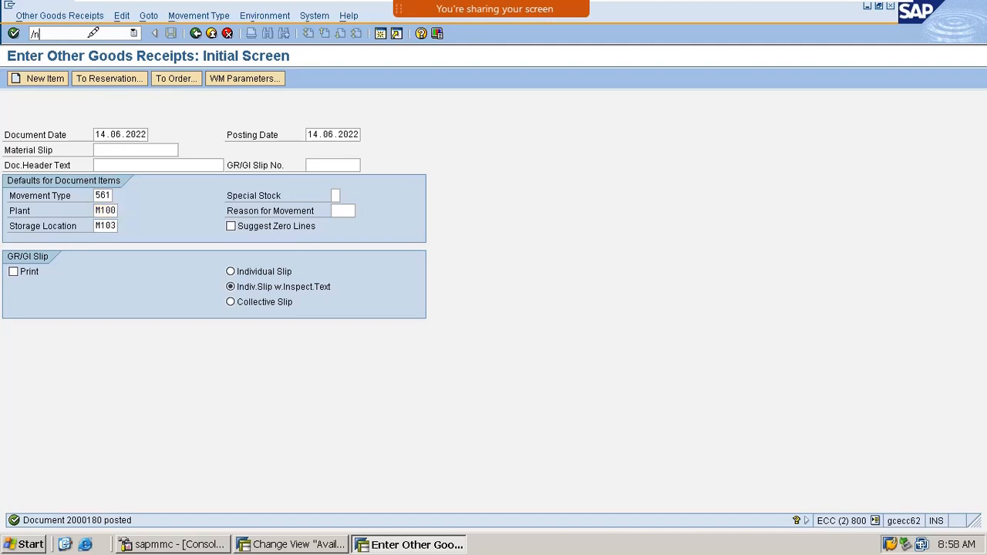
pyautogui.write('mmbe')
pyautogui.press('Return')
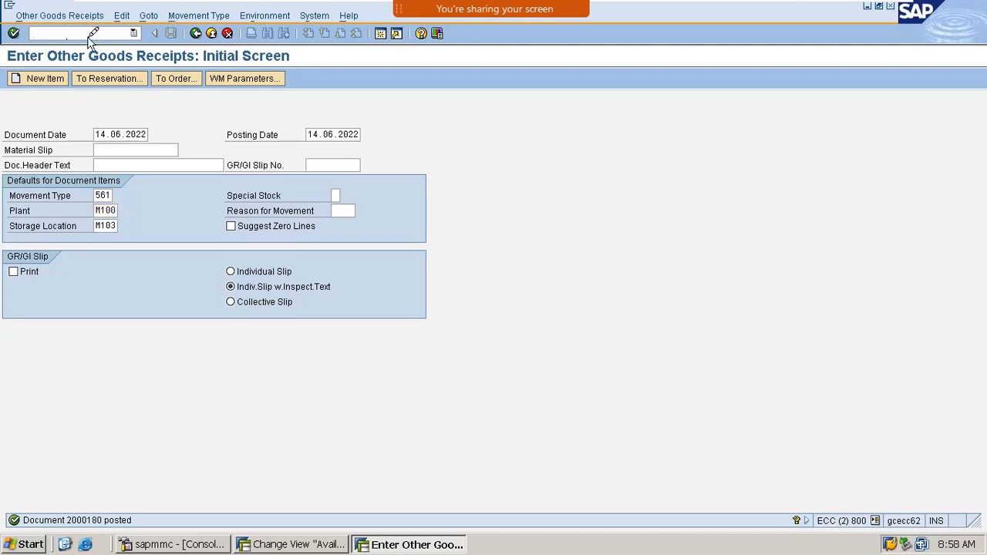
pyautogui.press('BackSpace')
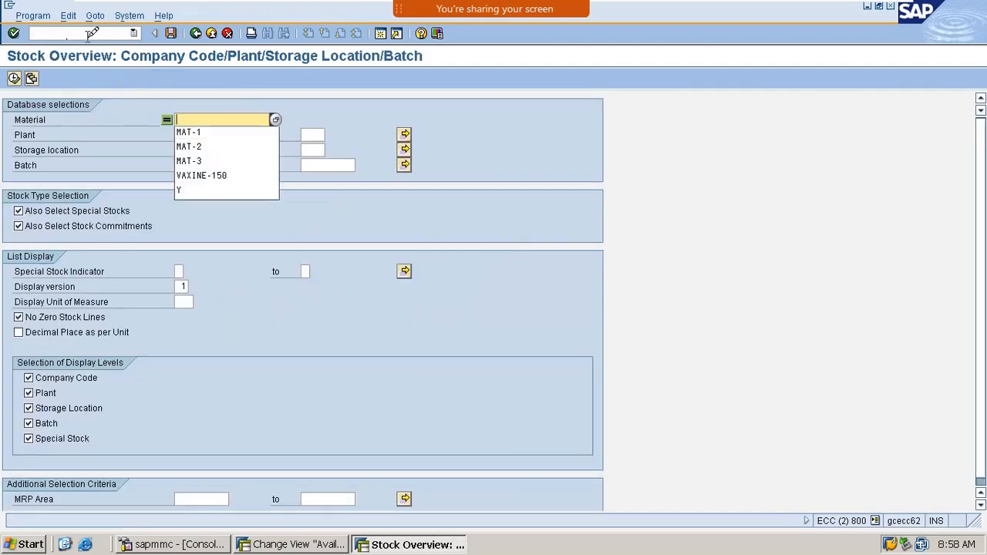
# - Display the stock overview for material AC-1 in plant M100 and storage location M103
pyautogui.press('Down')
pyautogui.write('ac')
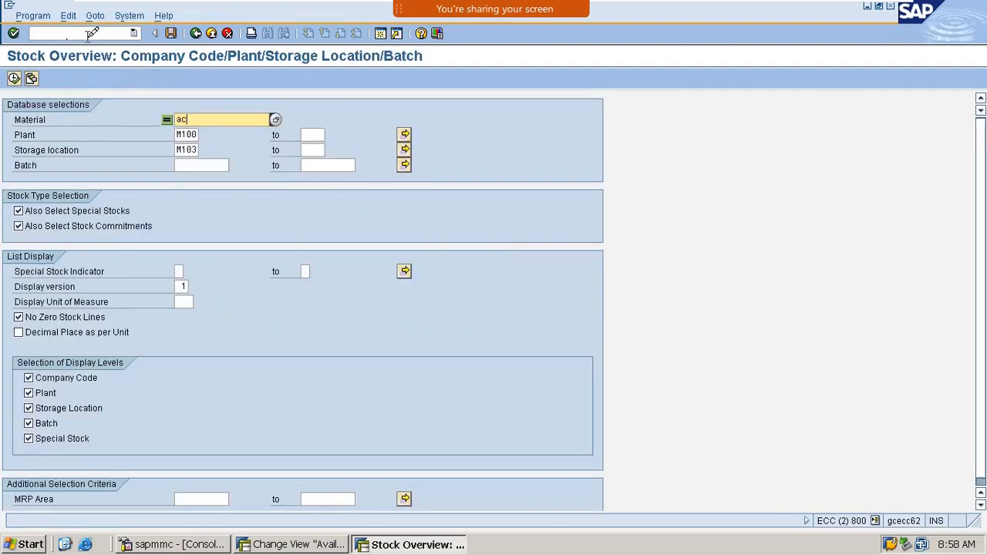
pyautogui.write('-1')
pyautogui.press('Return')
pyautogui.click(14, 77)
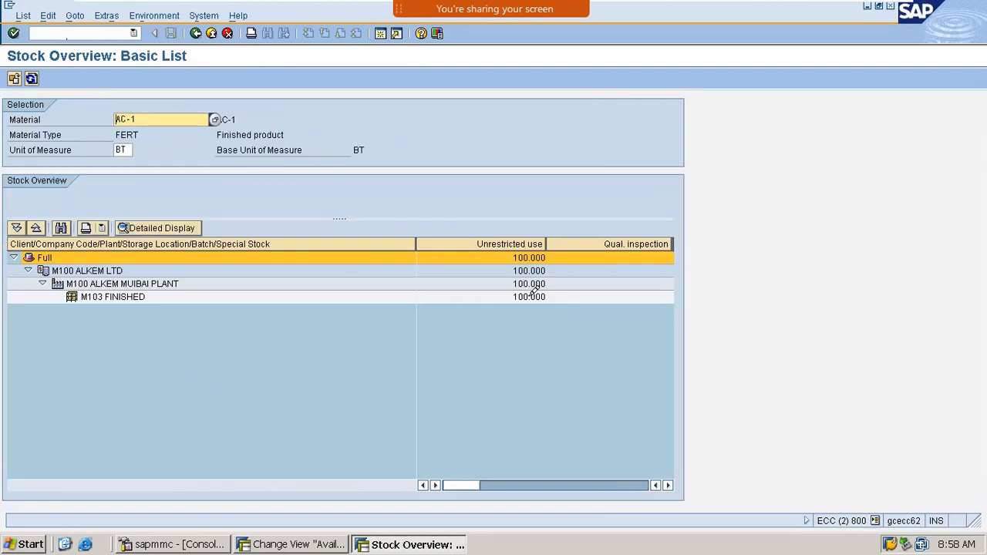
# - Look at the availability check control settings for M1 and checking rule A in the other session, and return to the stock overview
pyautogui.click(56, 34)
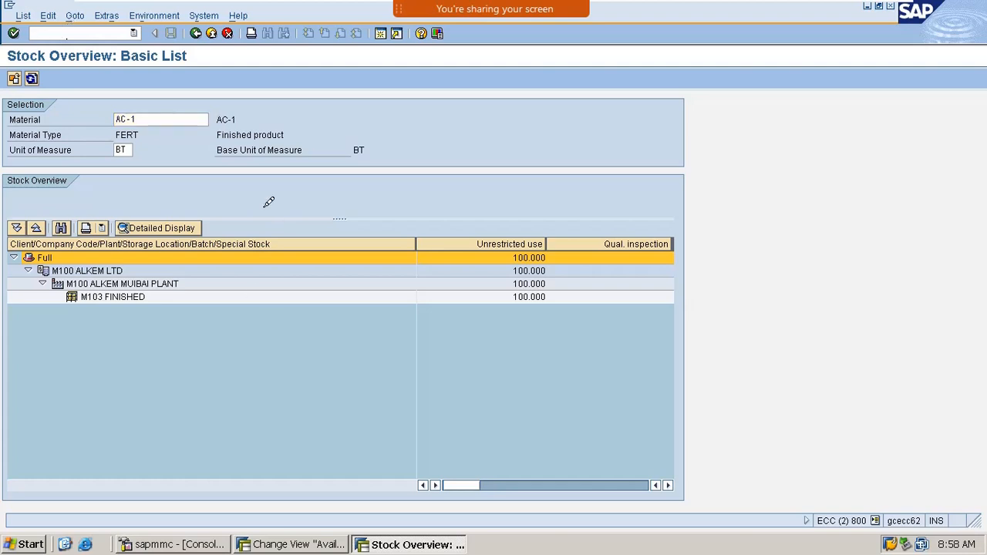
pyautogui.click(276, 540)
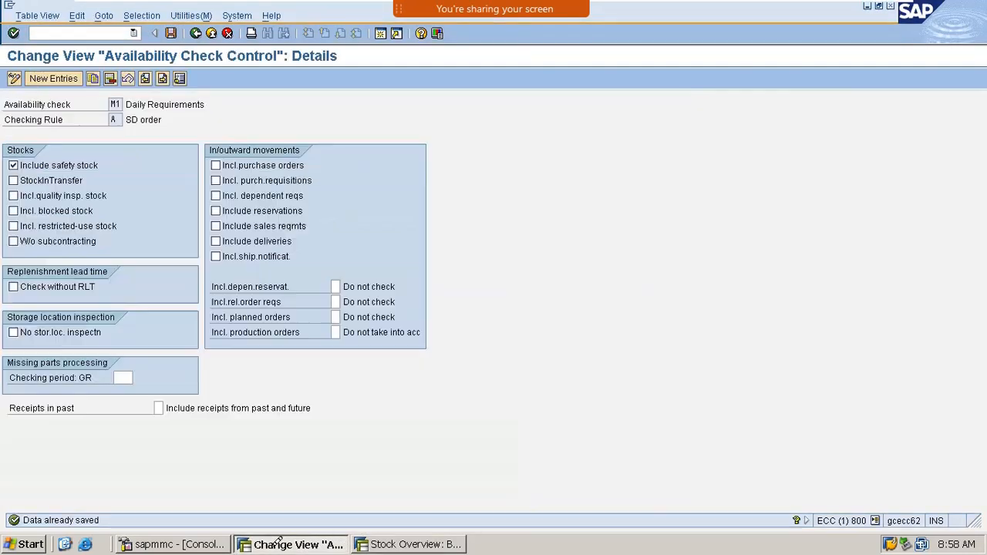
pyautogui.click(458, 544)
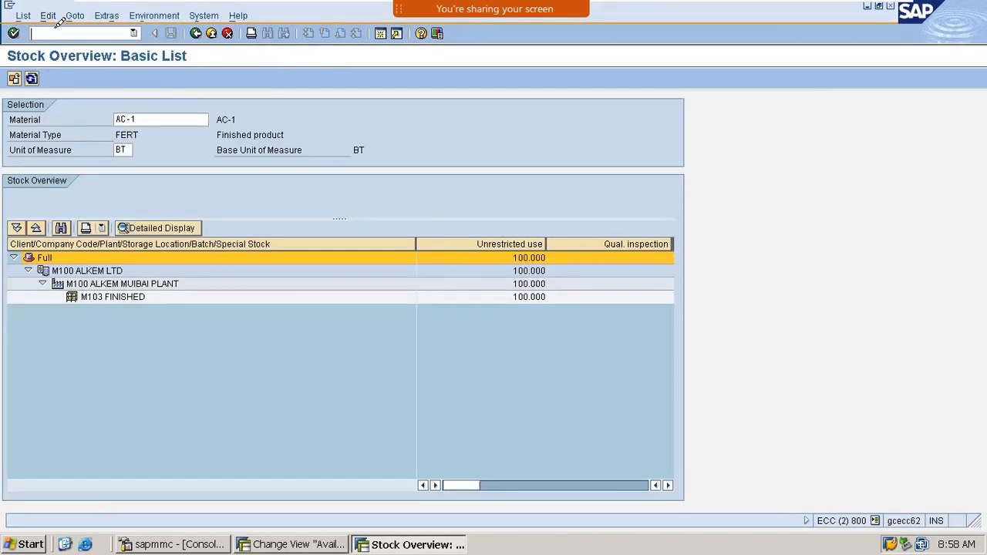
# - Open material AC-1 for changing with /omm02, accepting the selected views and plant M100, storage location M103, sales organization M100 and distribution channel M1
pyautogui.click(55, 29)
pyautogui.write('/omm02')
pyautogui.press('Return')
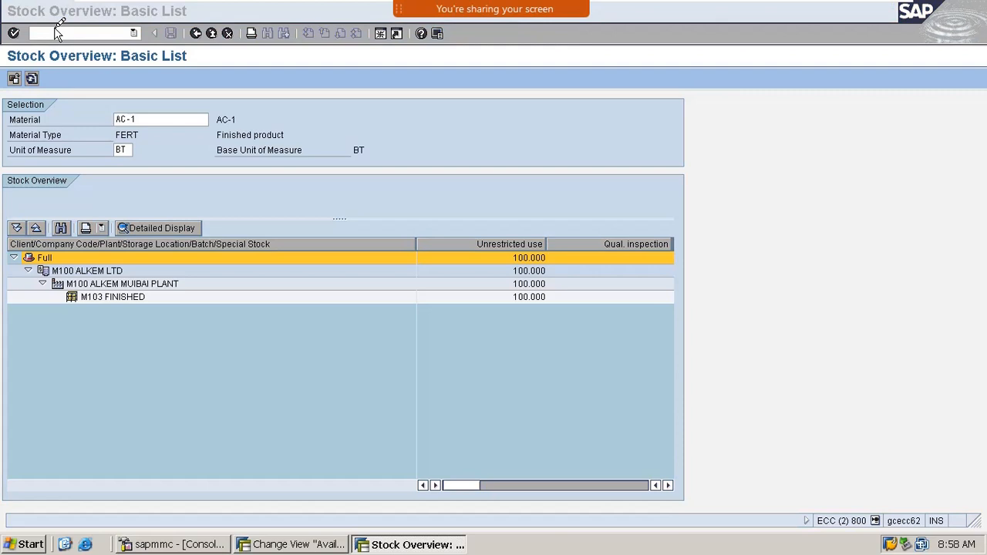
pyautogui.press('Return')
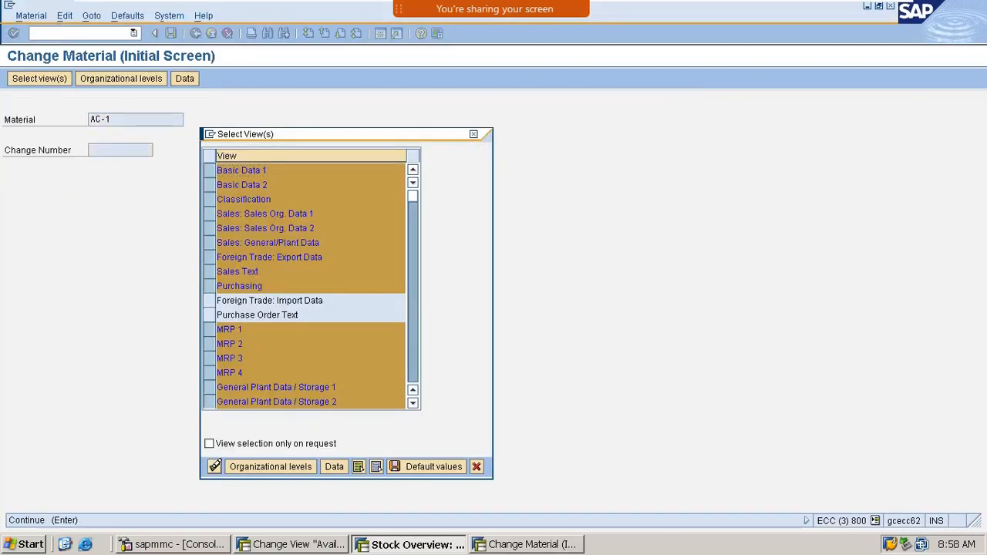
pyautogui.click(214, 467)
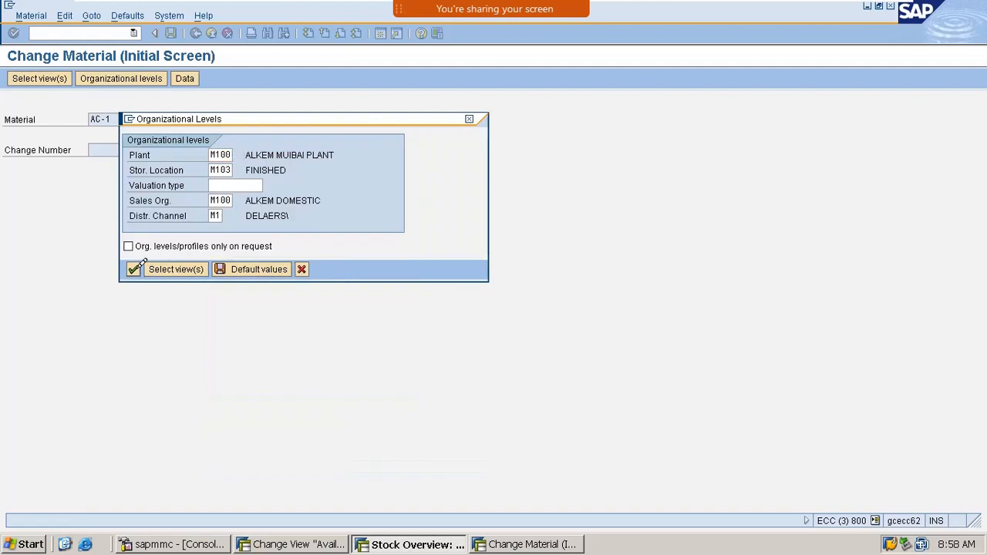
pyautogui.press('Return')
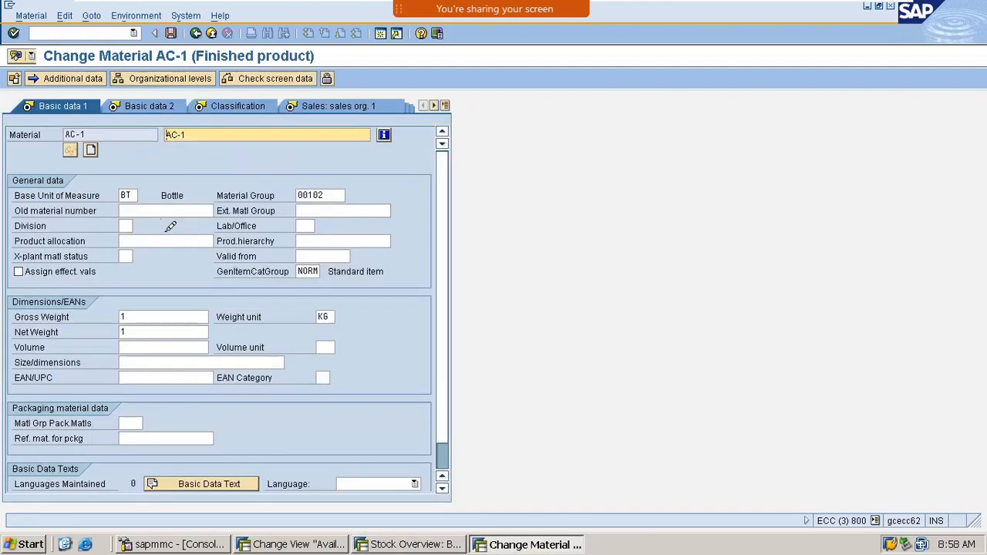
# - Set the safety stock of AC-1 to 50 in its MRP 2 data and confirm the entry
pyautogui.click(445, 105)
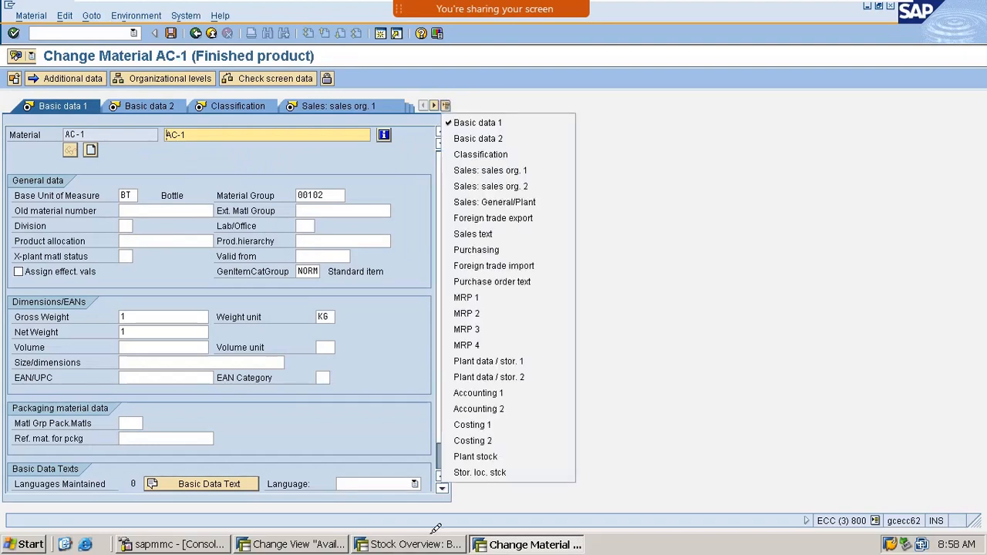
pyautogui.click(474, 313)
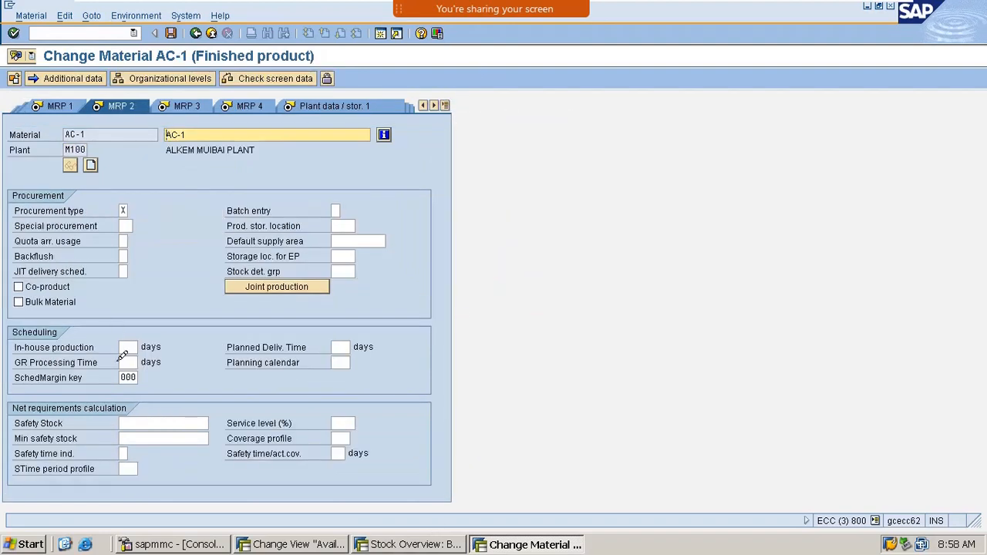
pyautogui.click(167, 423)
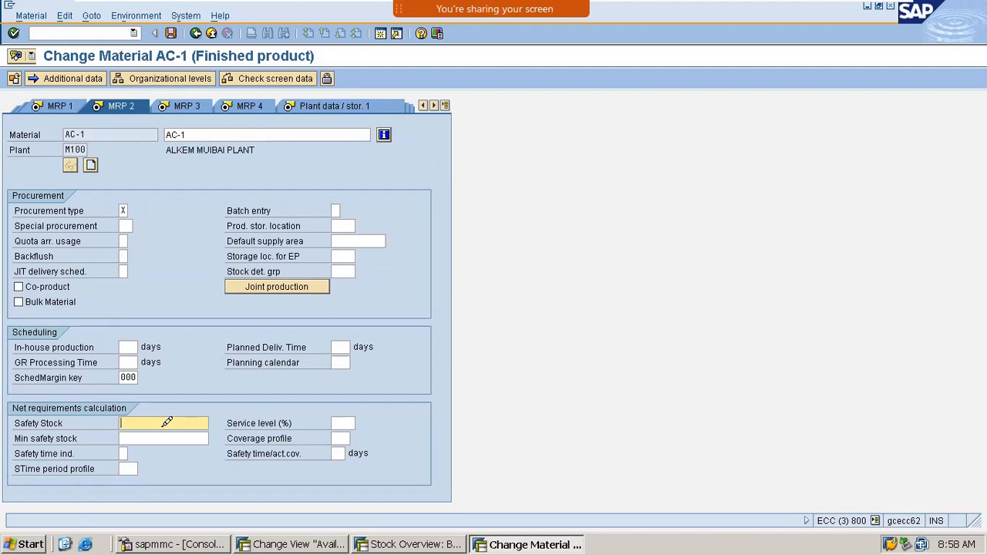
pyautogui.write('20')
pyautogui.press('BackSpace')
pyautogui.press('BackSpace')
pyautogui.write('50')
pyautogui.press('Return')
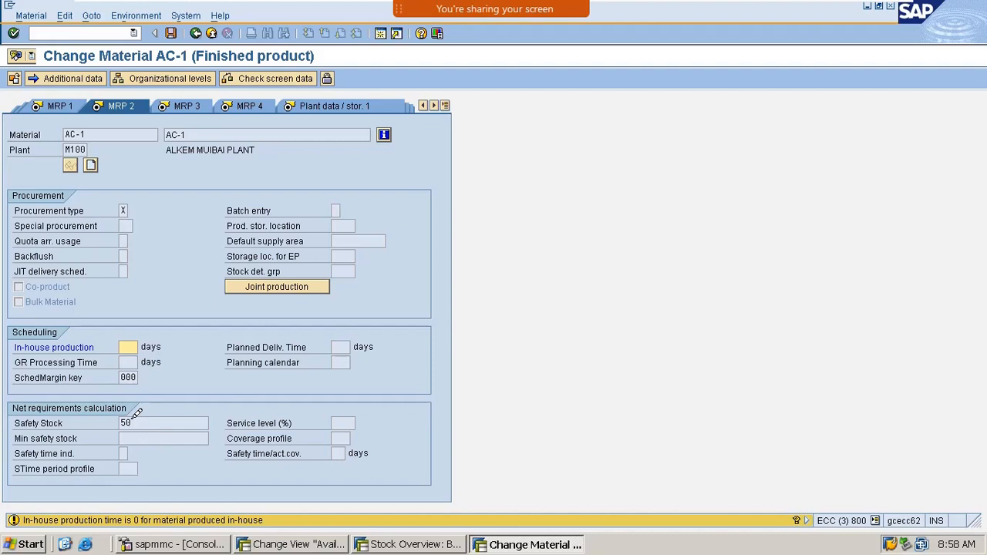
pyautogui.press('Return')
pyautogui.press('Return')
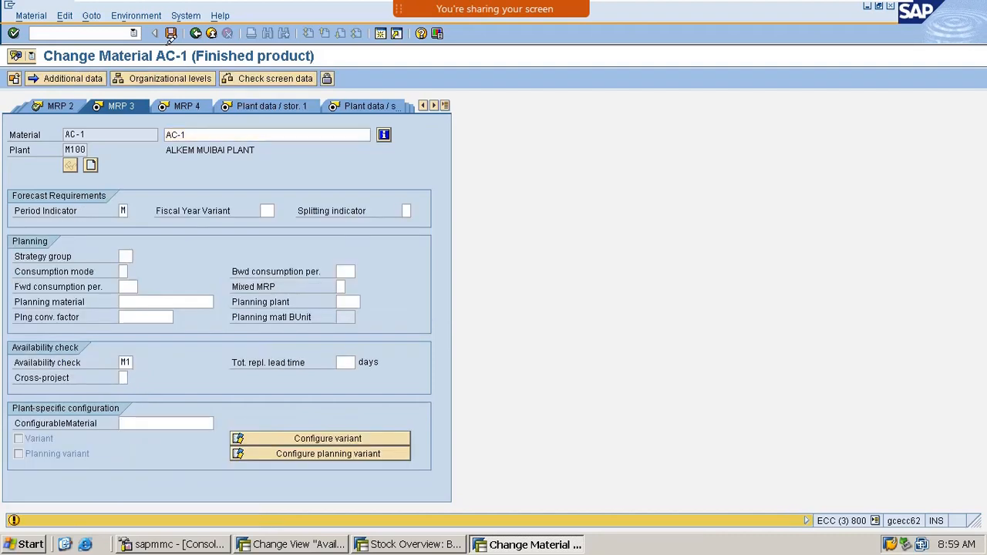
pyautogui.press('Return')
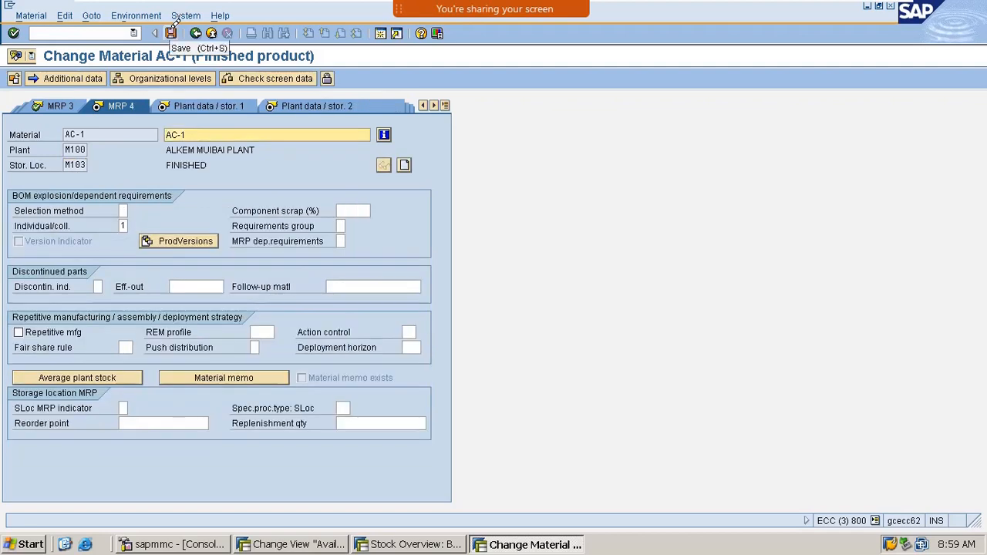
# - Save the changes to material AC-1 and close its session with /i
pyautogui.click(172, 31)
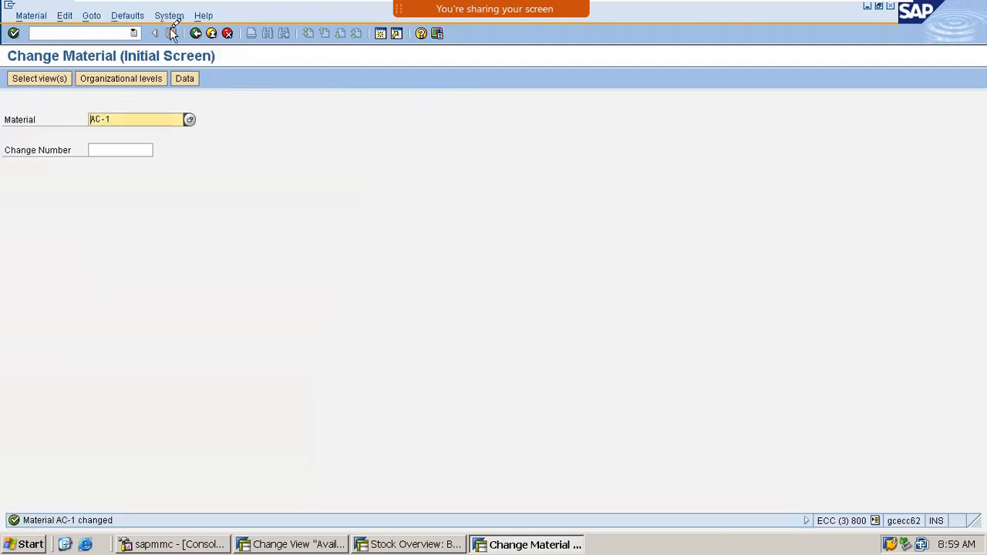
pyautogui.click(103, 31)
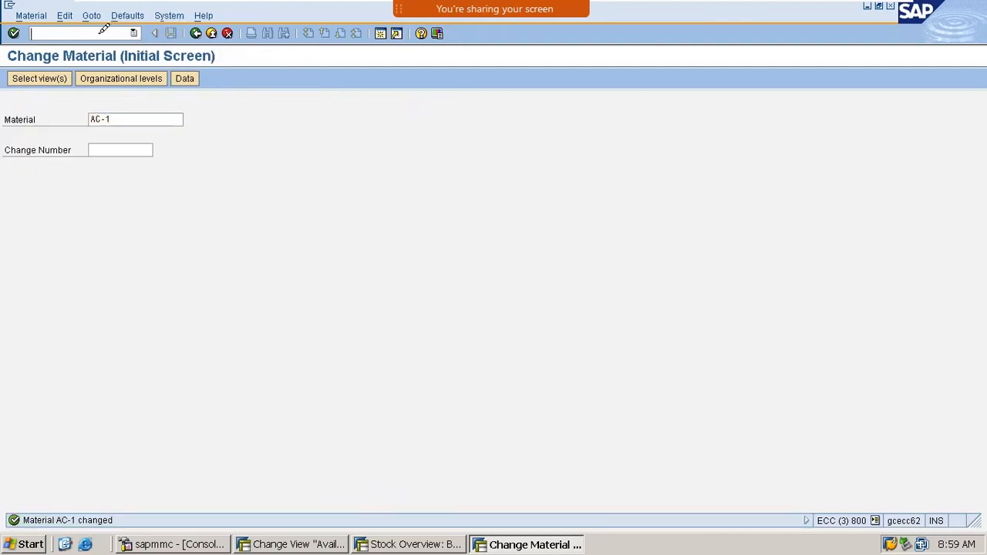
pyautogui.write('/i')
pyautogui.press('Return')
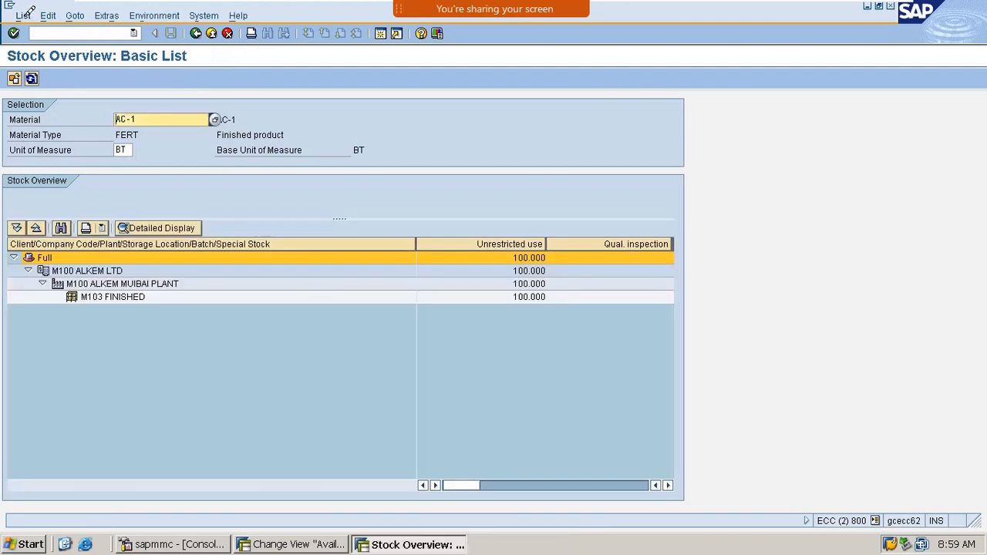
# - Refresh the AC-1 stock overview, return to its selection screen, and run the overview again with the same criteria
pyautogui.click(32, 78)
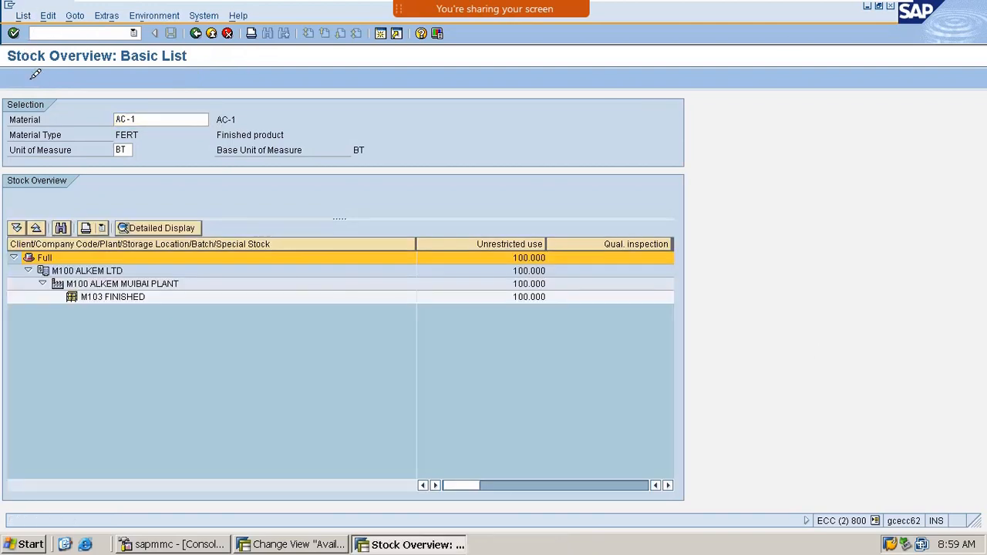
pyautogui.click(33, 77)
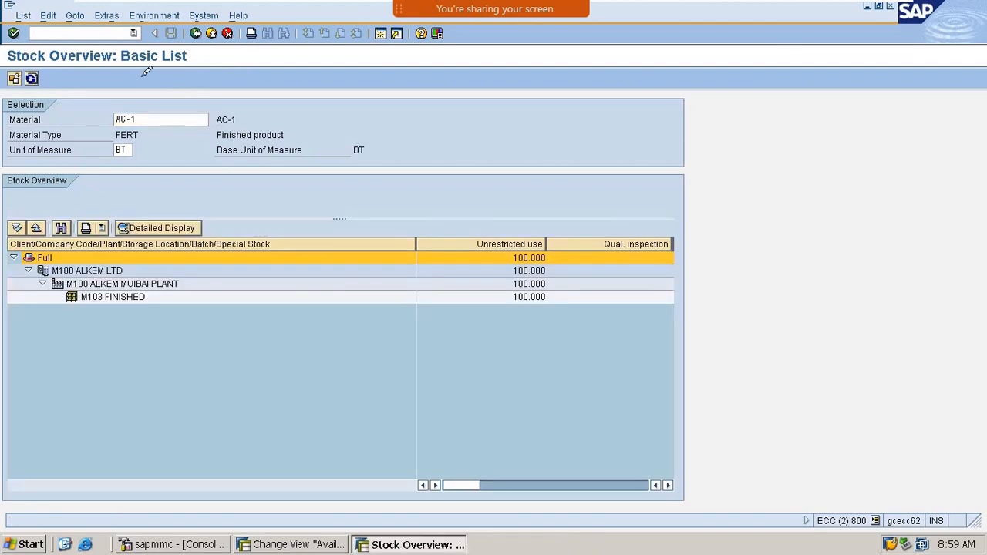
pyautogui.click(196, 33)
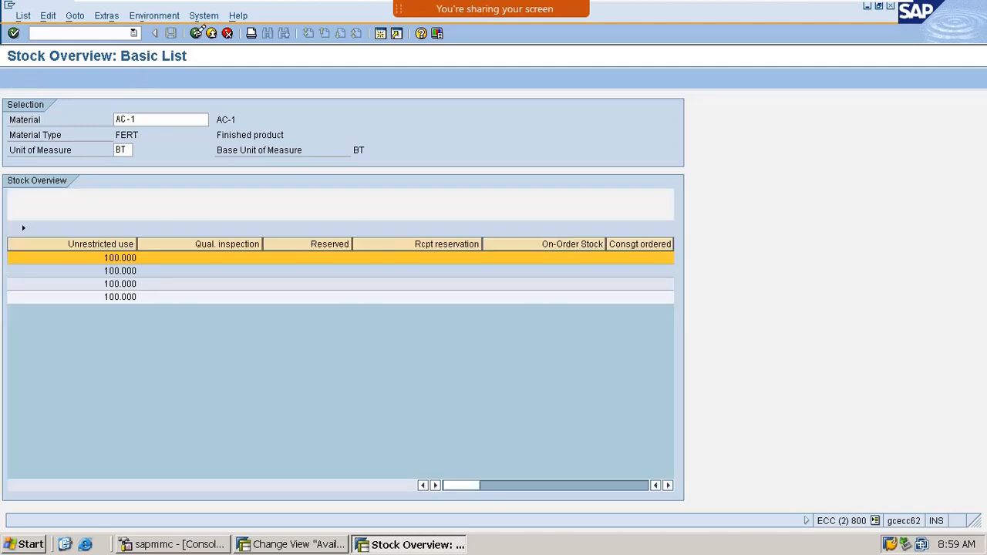
pyautogui.click(198, 33)
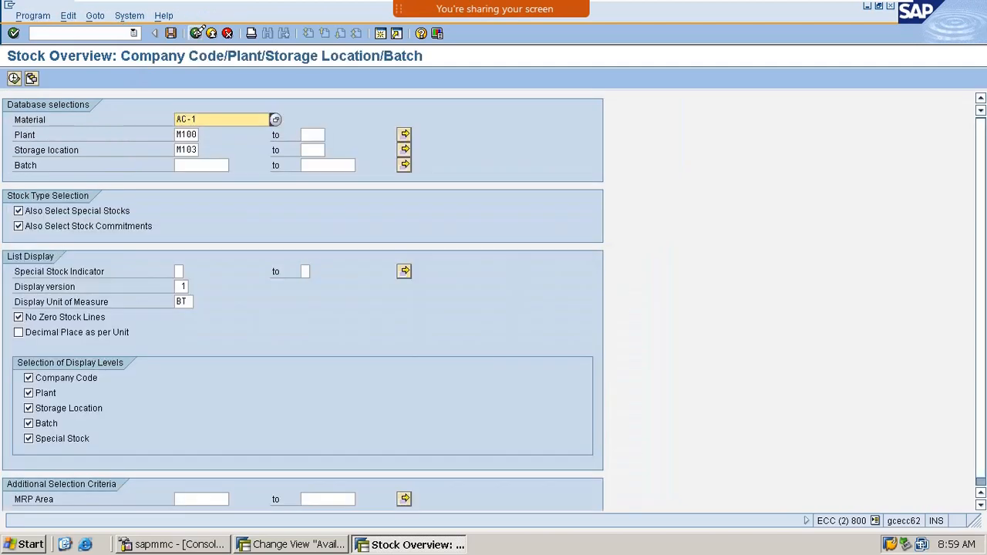
pyautogui.click(22, 76)
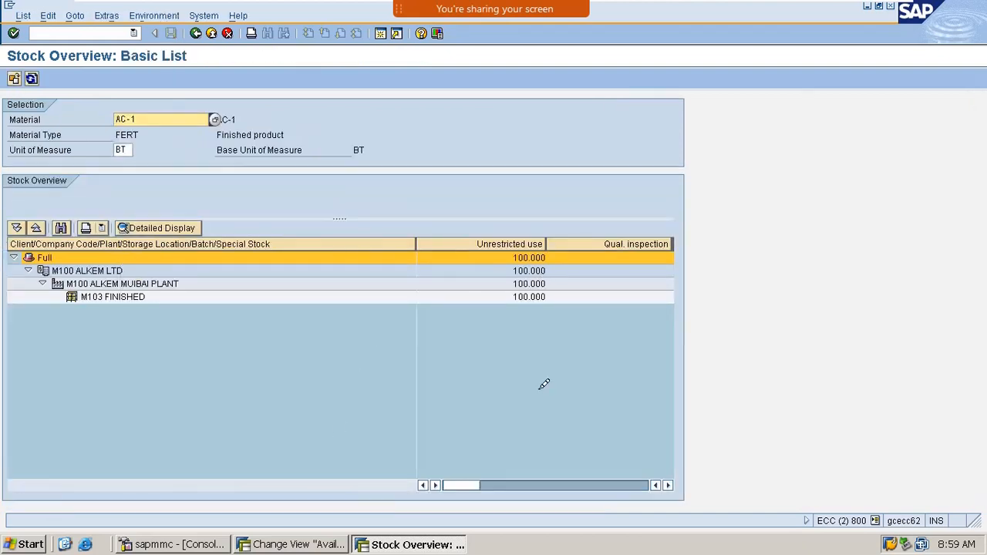
# - Examine the remaining stock columns and the detailed stock type list for the Full level of AC-1
pyautogui.moveTo(474, 481); pyautogui.dragTo(650, 480)
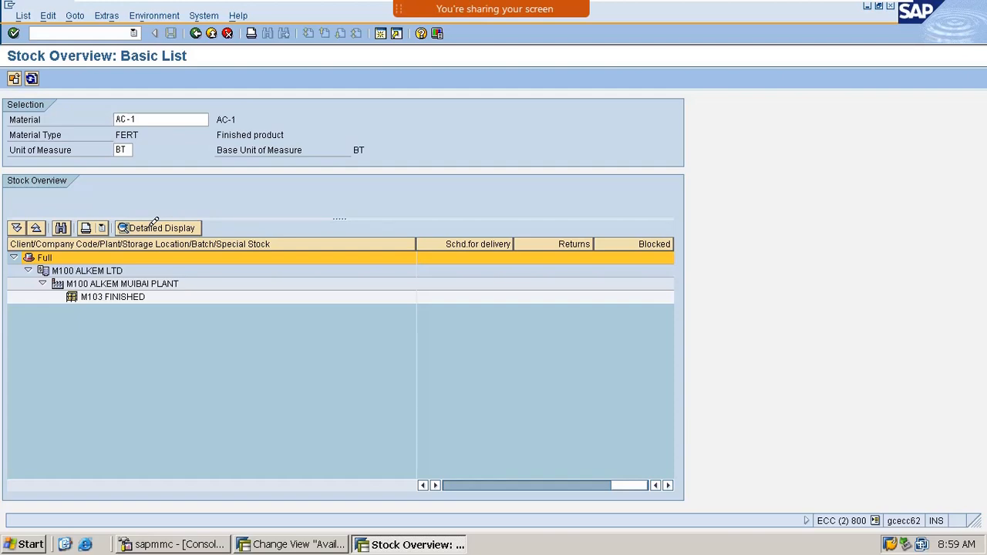
pyautogui.doubleClick(134, 261)
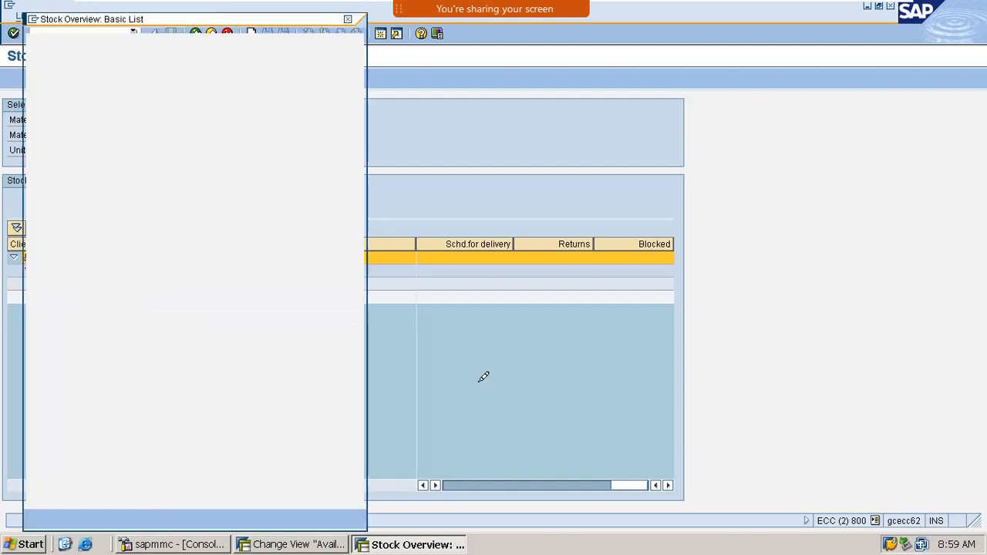
pyautogui.scroll(-4, 352, 267)
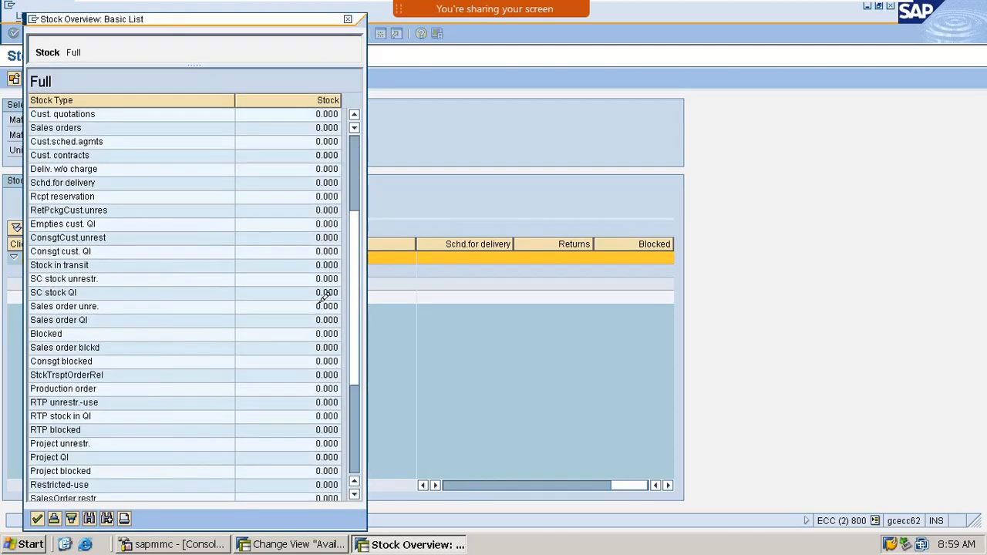
pyautogui.scroll(-5, 324, 299)
pyautogui.scroll(9, 324, 300)
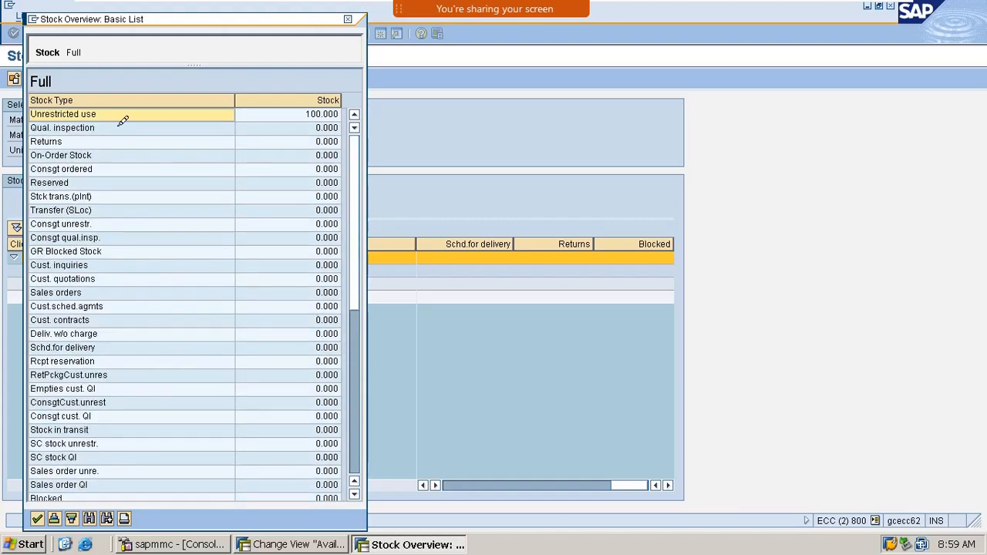
# - Examine all stock types in the detailed stock list for the Full level of AC-1 and close the list
pyautogui.click(322, 113)
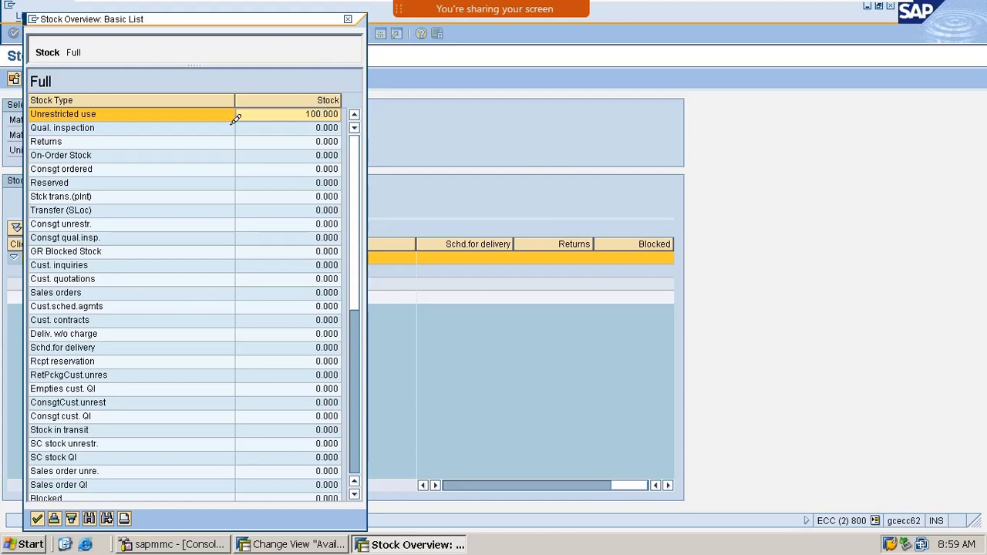
pyautogui.moveTo(317, 17); pyautogui.dragTo(653, 84)
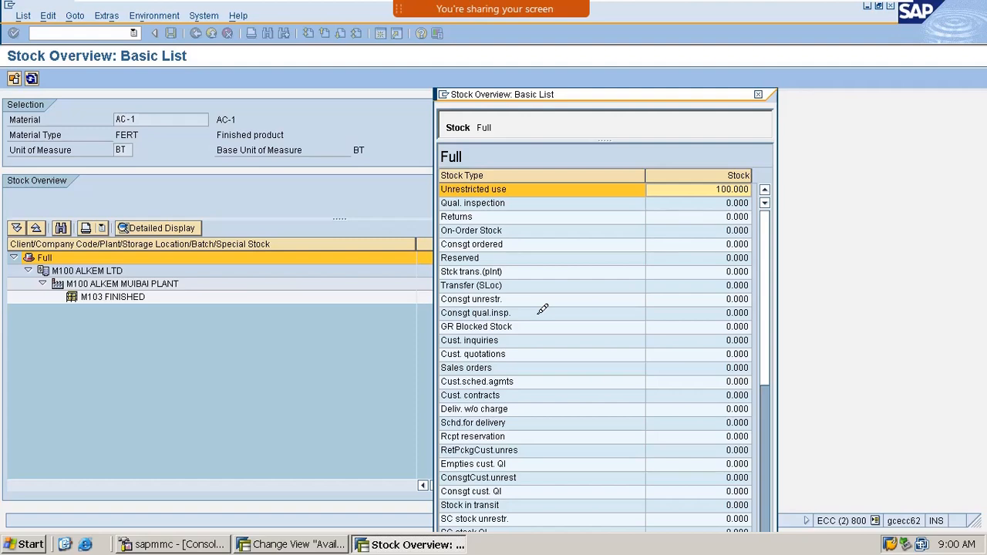
pyautogui.scroll(-5, 586, 312)
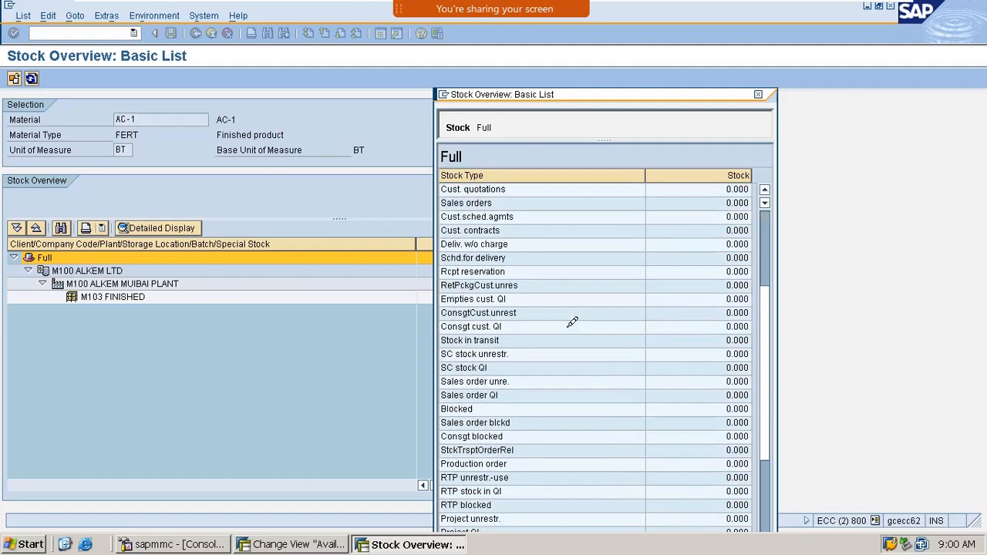
pyautogui.scroll(-4, 606, 400)
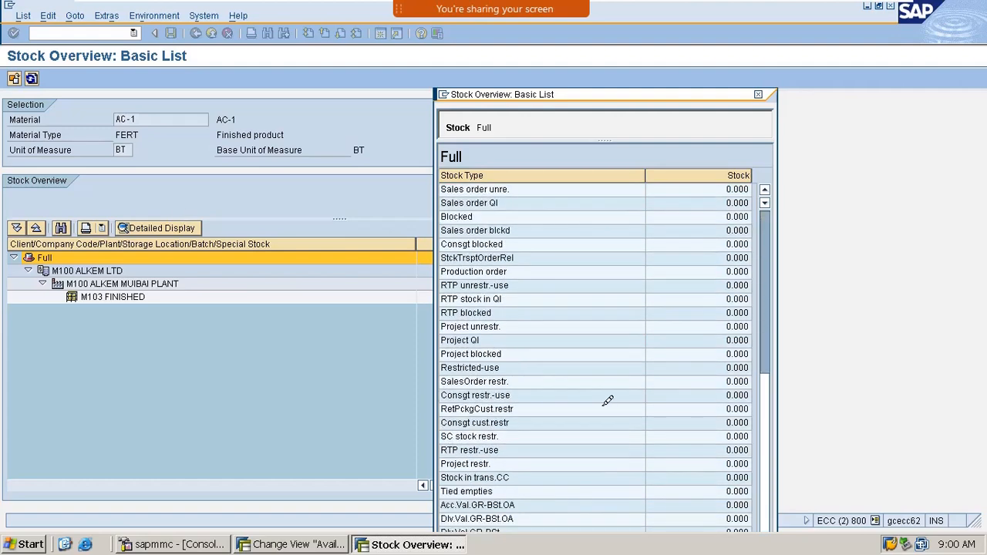
pyautogui.click(758, 94)
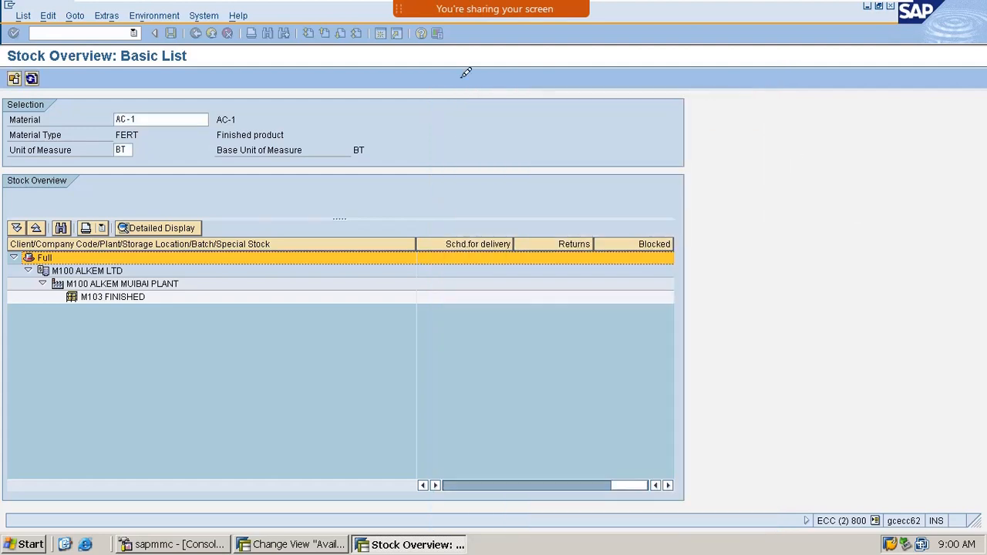
# - Open the sales order creation transaction VA01 in a new session with /ova01
pyautogui.click(56, 28)
pyautogui.write('/o')
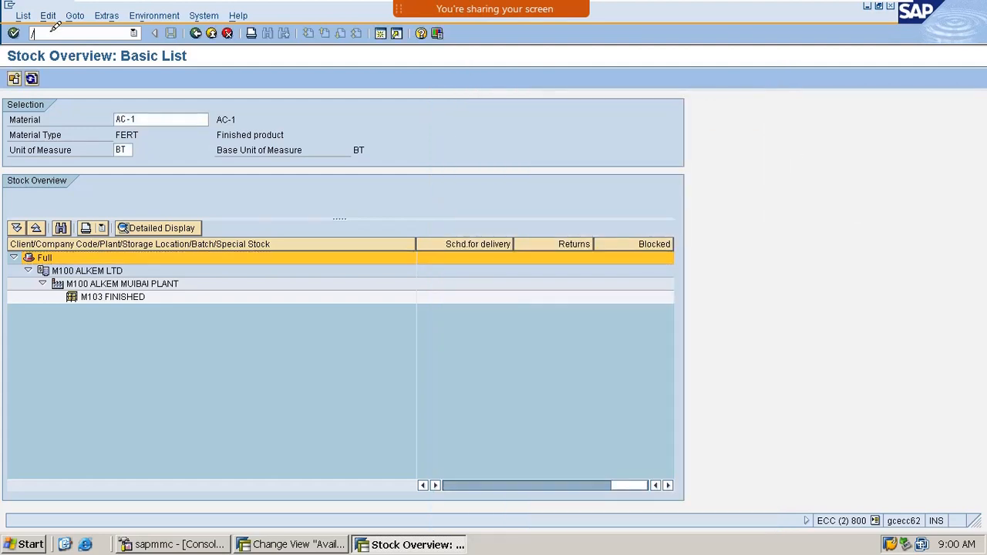
pyautogui.write('va01')
pyautogui.press('Return')
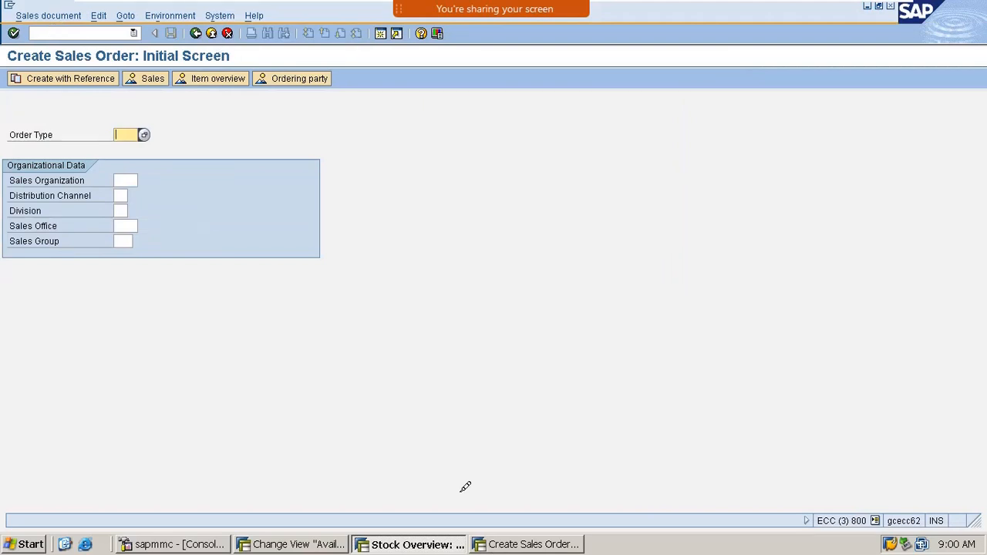
# - Exclude safety stock from the availability check control for check M1 and checking rule A, and save the setting
pyautogui.click(300, 544)
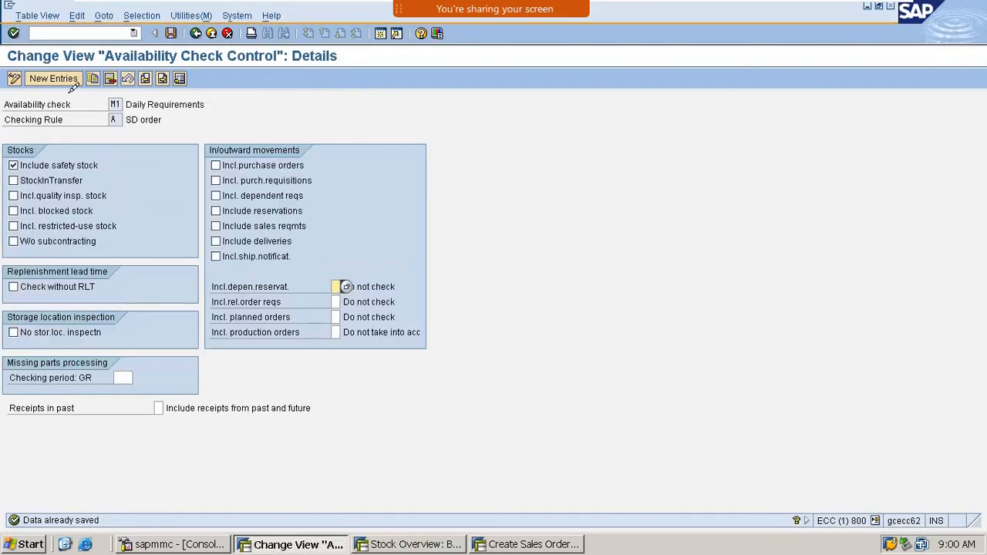
pyautogui.click(70, 164)
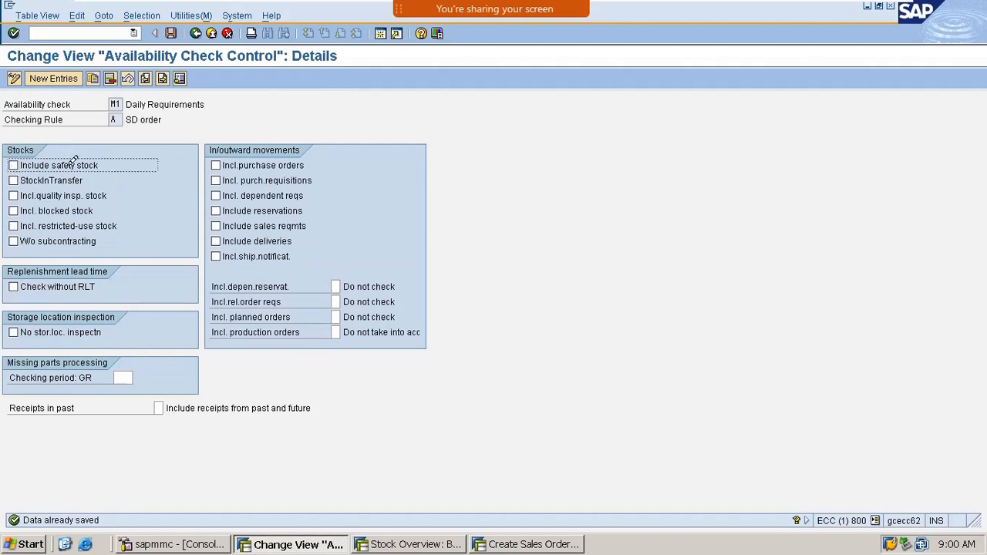
pyautogui.click(756, 161)
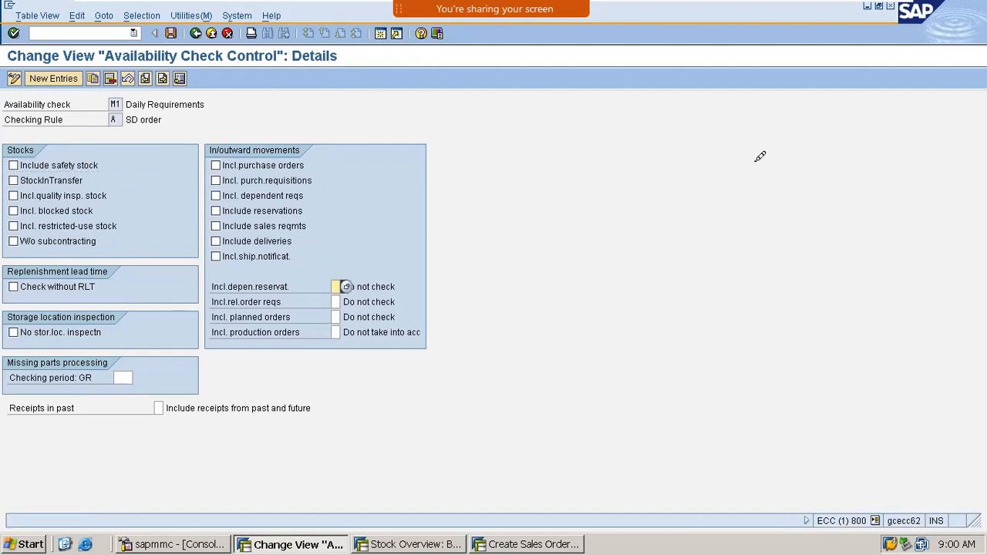
pyautogui.hotkey('ctrl', 's')
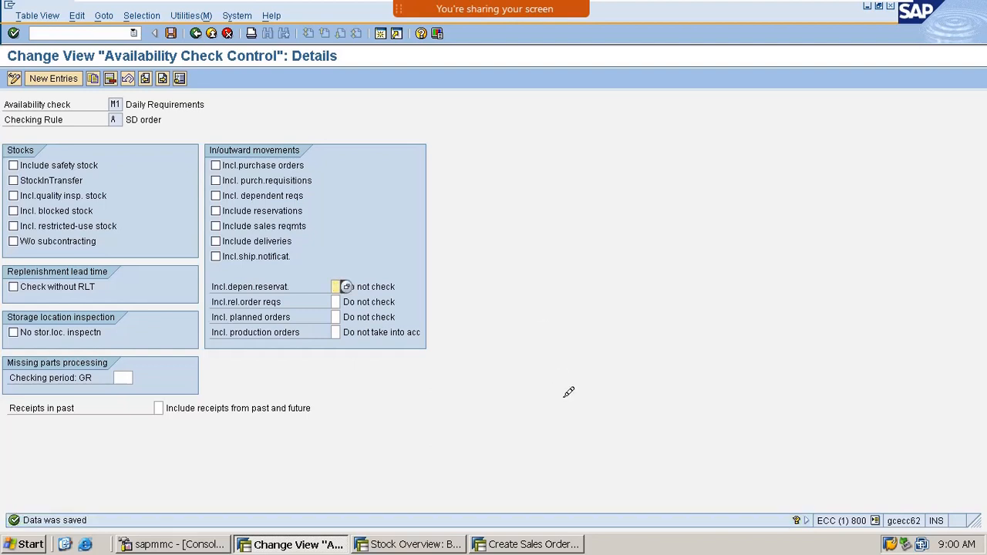
# - Start a sales order of type OR for sales organization M100, distribution channel M1 and division M1
pyautogui.click(524, 541)
pyautogui.write('or')
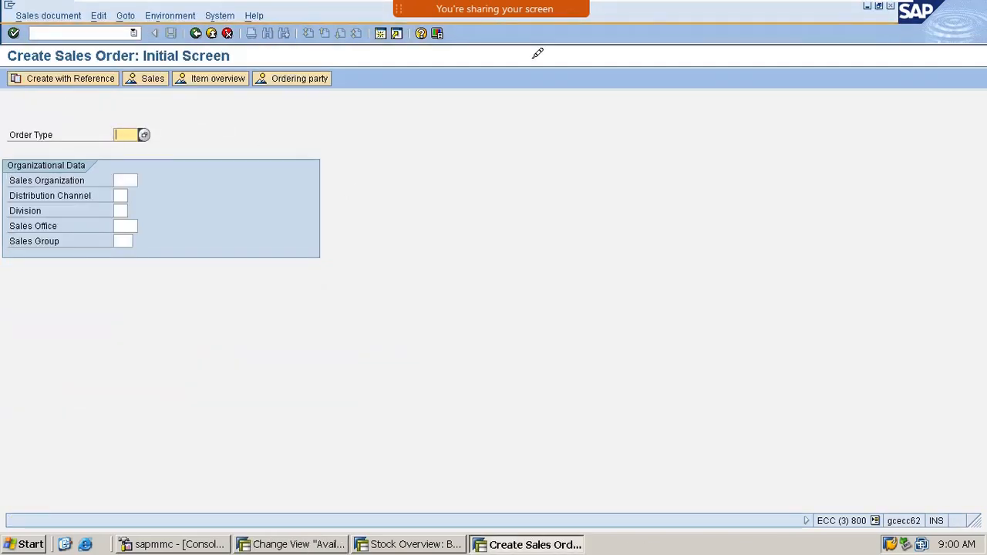
pyautogui.press('Tab')
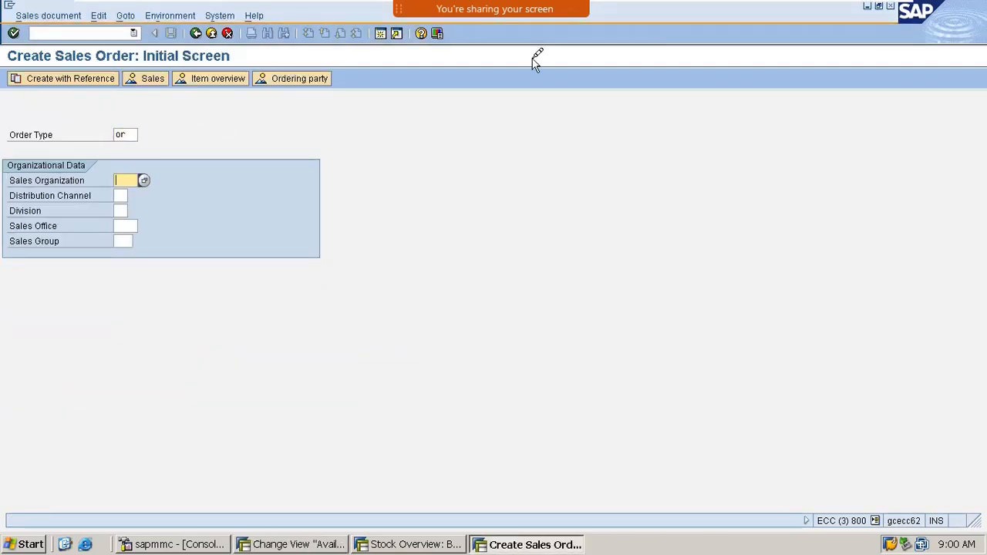
pyautogui.write('m100')
pyautogui.press('Tab')
pyautogui.write('m1')
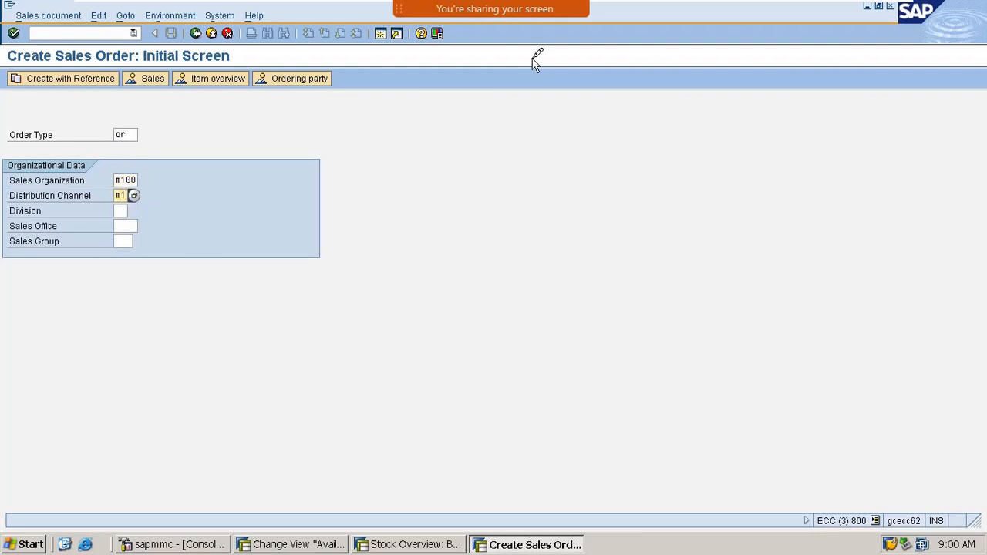
pyautogui.press('Tab')
pyautogui.write('m1')
pyautogui.press('Return')
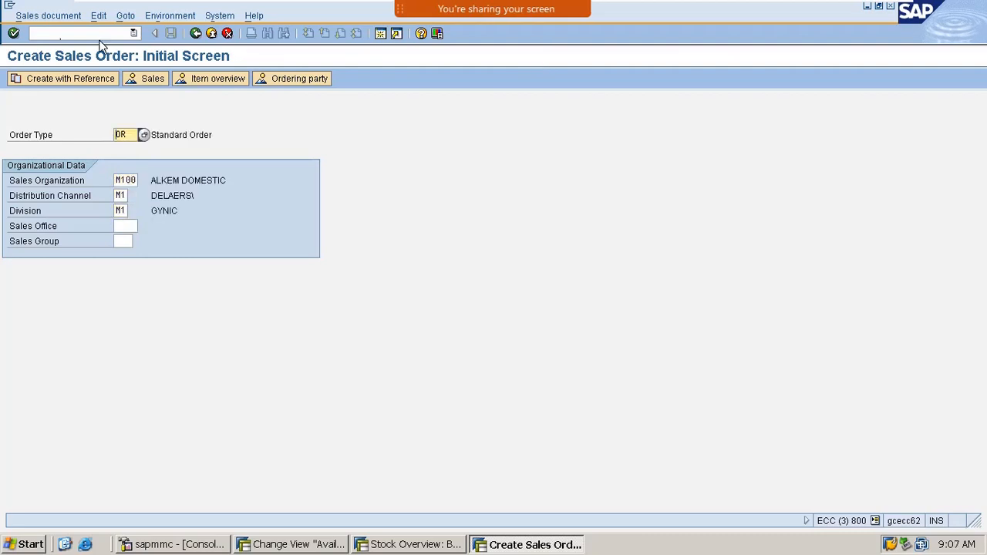
pyautogui.press('Return')
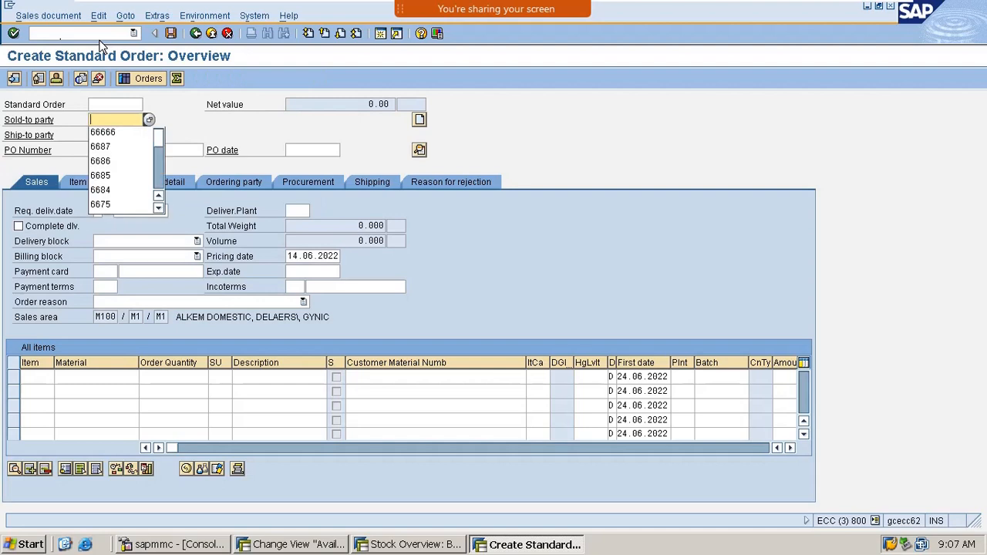
# - Set MEDI BUDDI as the order's sold-to party from the previously used customers and confirm it
pyautogui.press('Down')
pyautogui.press('Return')
pyautogui.press('Return')
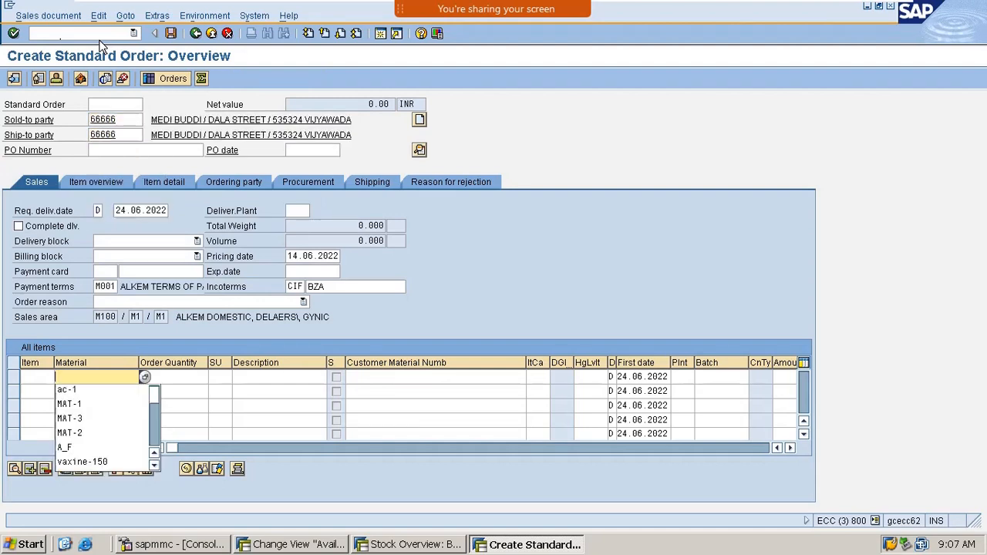
# - Add material AC-1 with an order quantity of 100 as the first order item
pyautogui.press('Down')
pyautogui.press('Return')
pyautogui.press('Tab')
pyautogui.write('1')
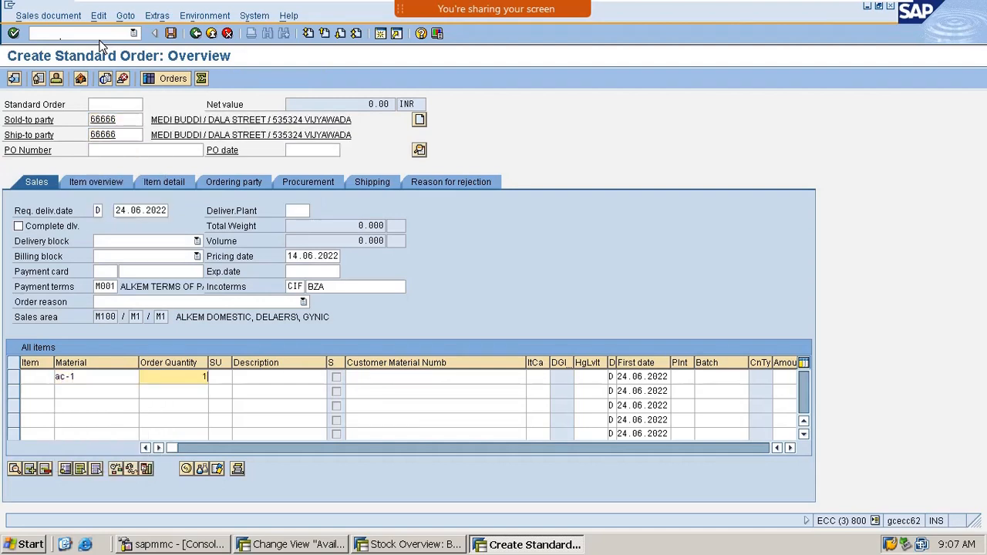
pyautogui.write('00')
pyautogui.press('Return')
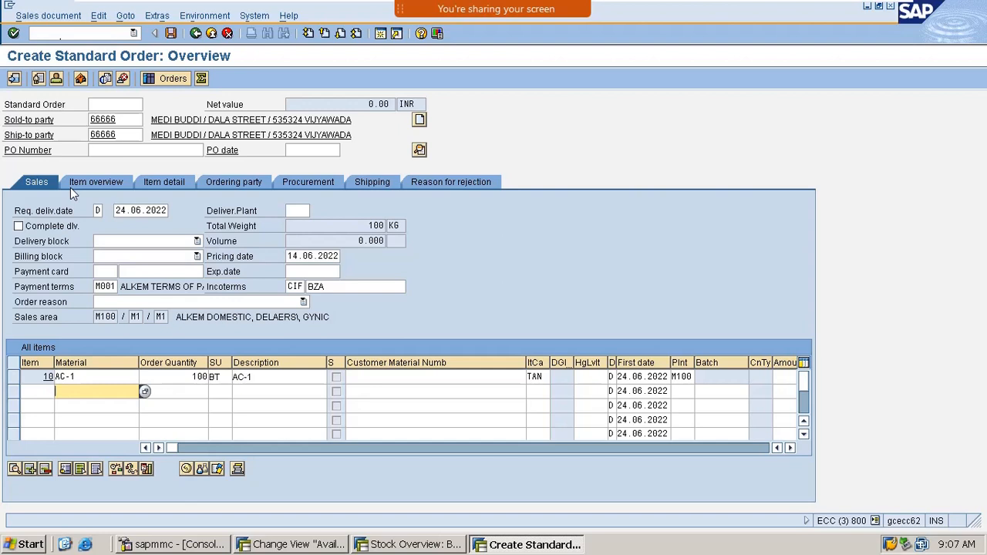
# - Review the saved availability check control settings and check the order, rounded and confirmed quantities in the AC-1 item's schedule lines
pyautogui.click(316, 547)
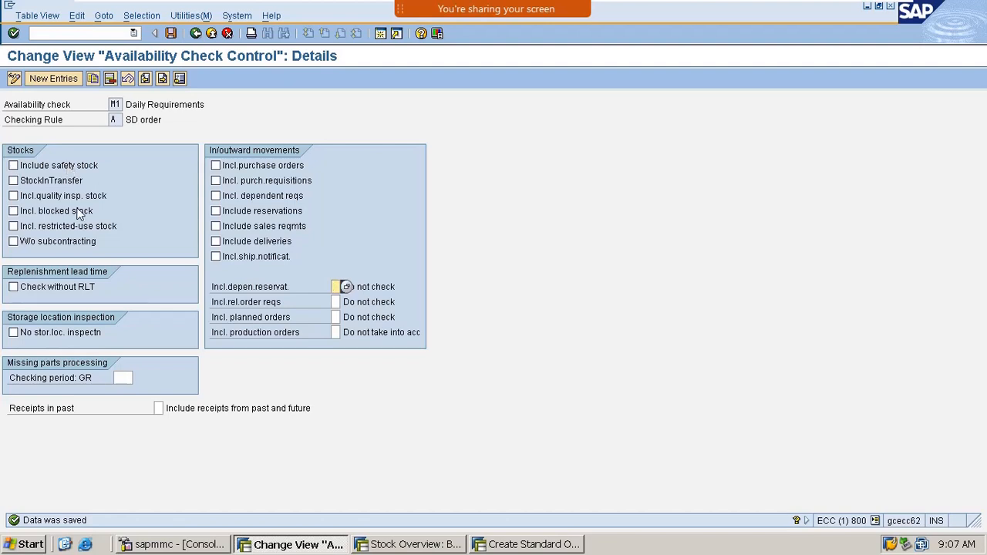
pyautogui.click(534, 544)
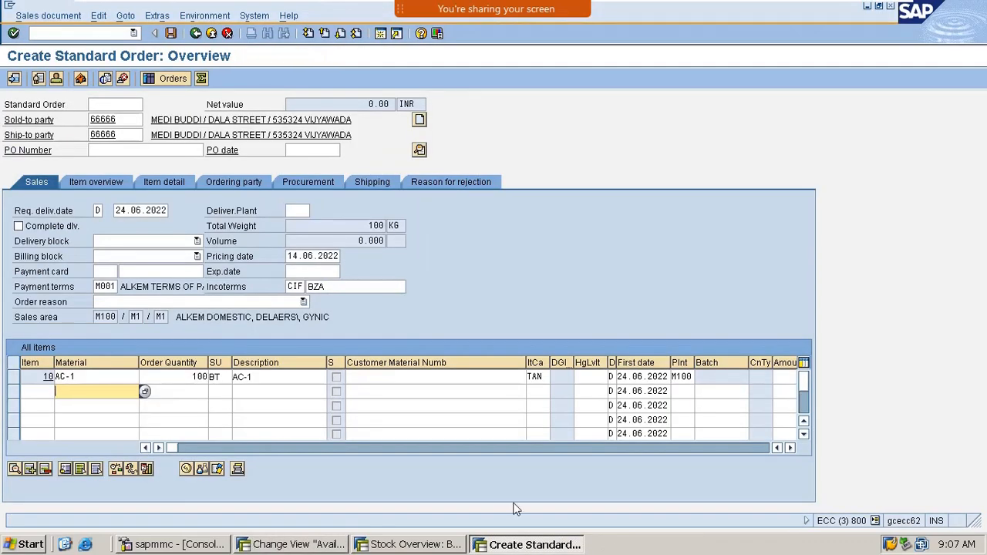
pyautogui.doubleClick(114, 378)
pyautogui.click(469, 151)
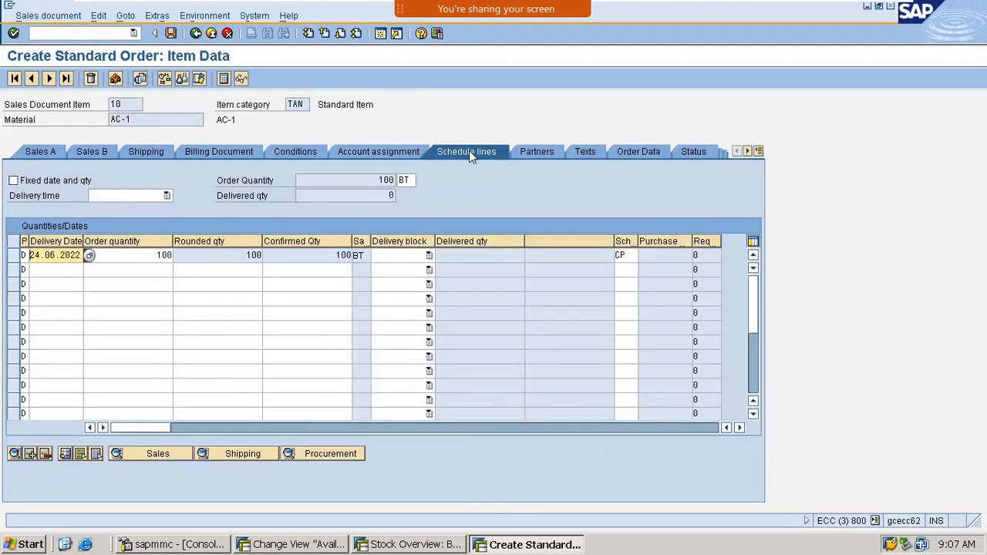
pyautogui.moveTo(118, 255); pyautogui.dragTo(242, 257)
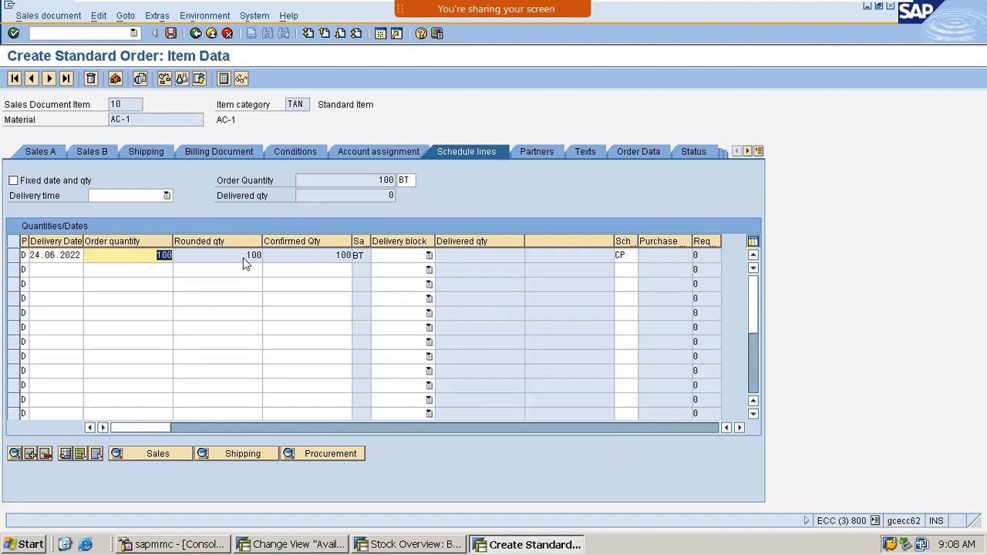
pyautogui.press('Tab')
pyautogui.press('Tab')
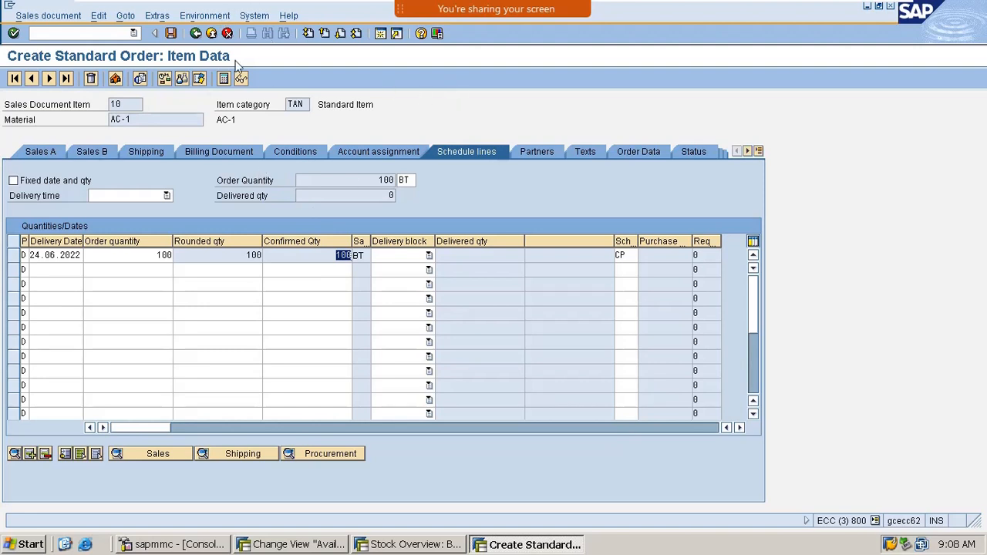
# - Open the AC-1 item's availability overview, examine its stock, end lead time and simulated requirements rows, and return to the schedule lines
pyautogui.click(219, 17)
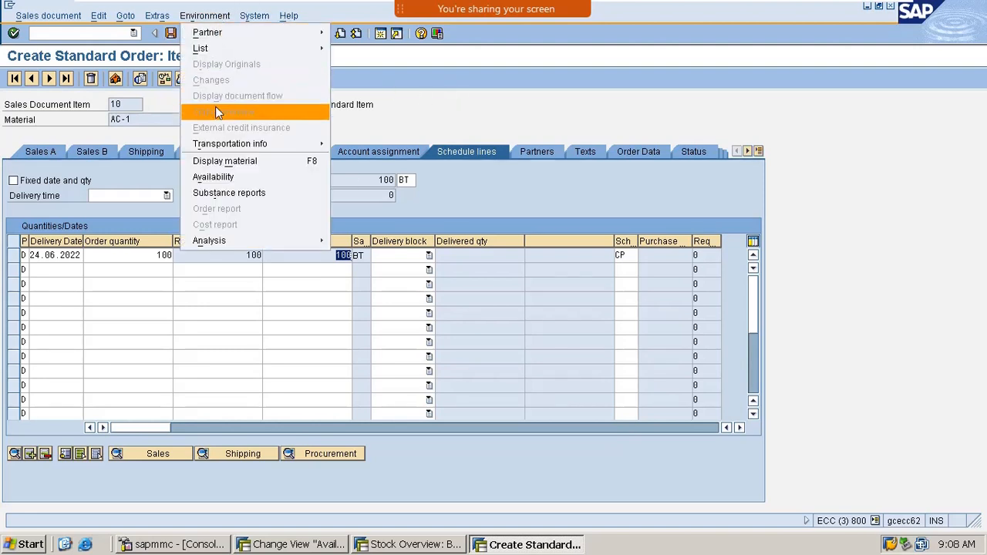
pyautogui.click(221, 179)
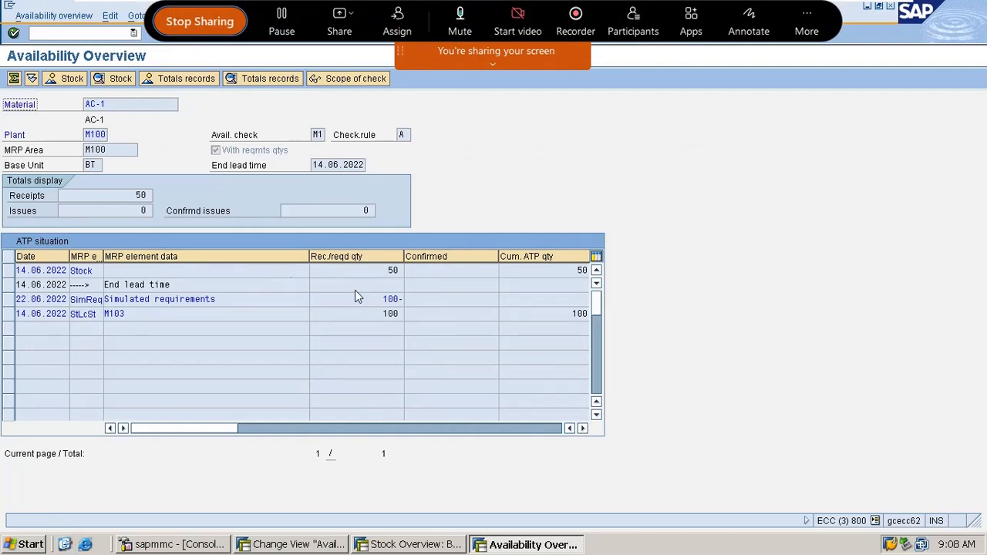
pyautogui.click(370, 270)
pyautogui.click(582, 268)
pyautogui.click(139, 284)
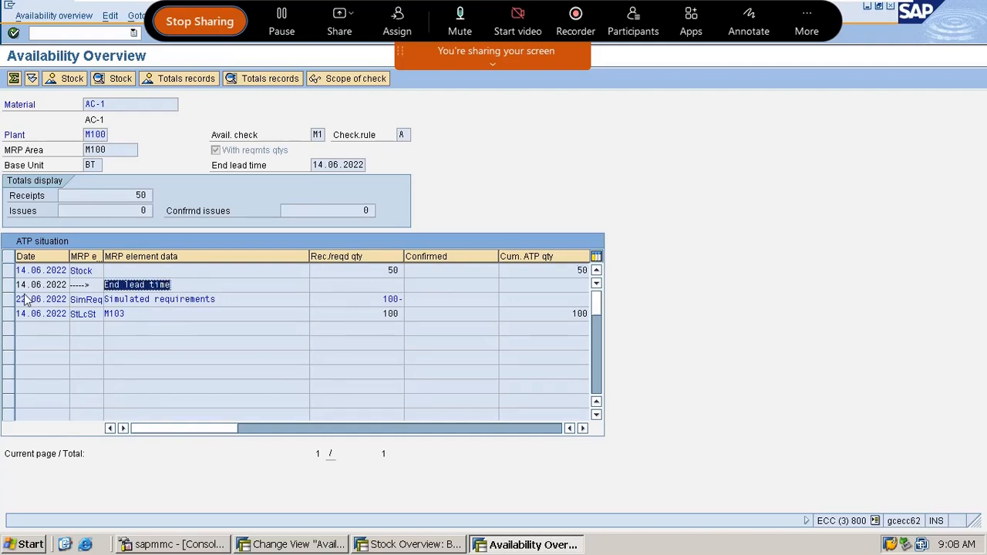
pyautogui.click(211, 300)
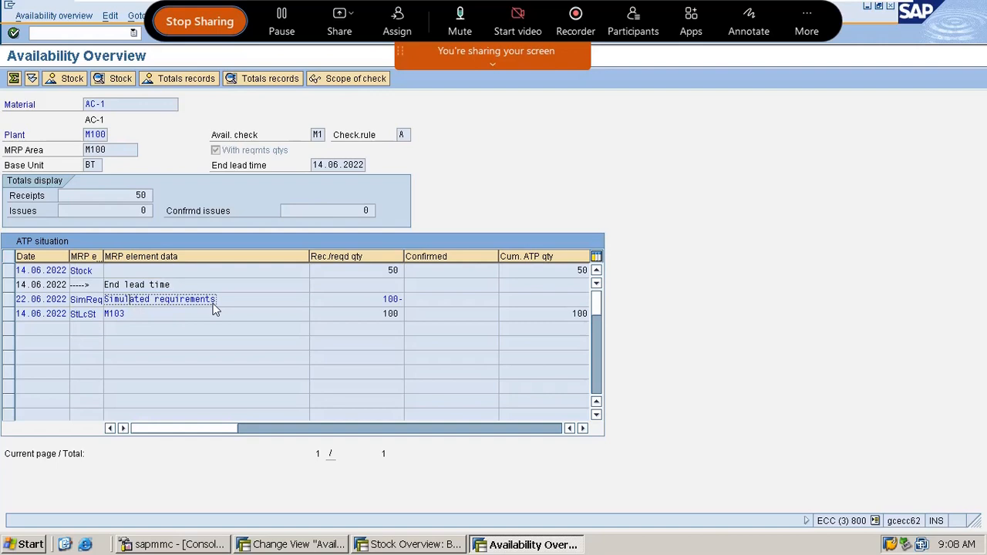
pyautogui.doubleClick(400, 300)
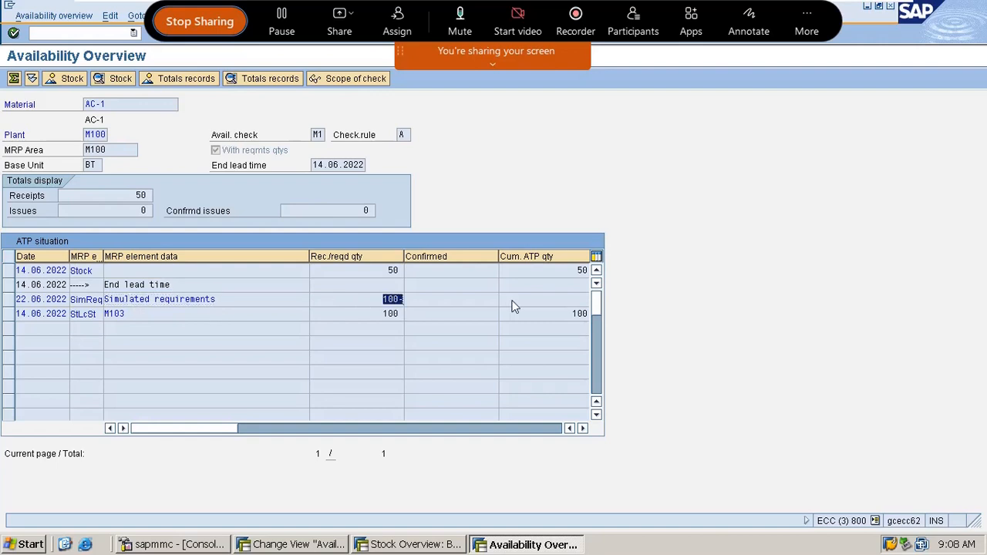
pyautogui.doubleClick(179, 287)
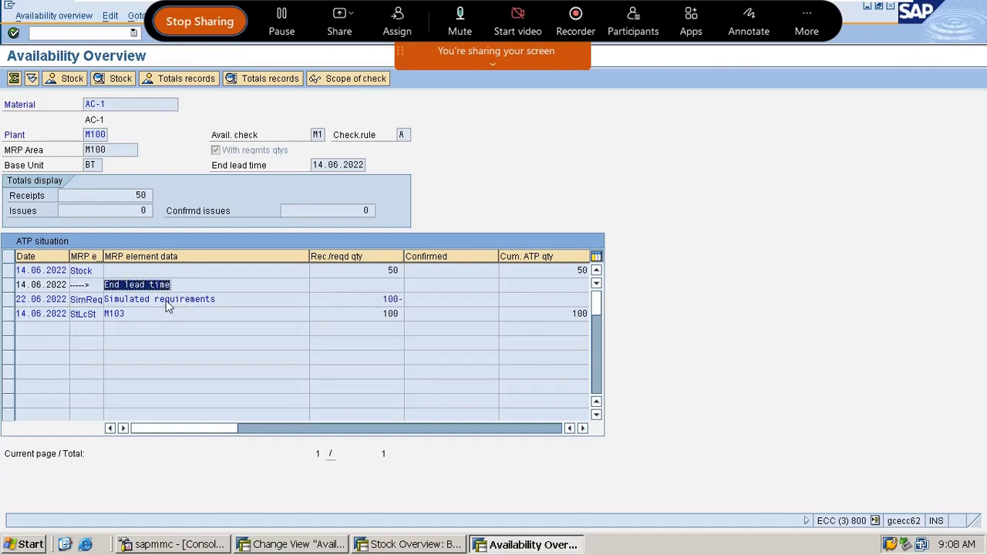
pyautogui.doubleClick(24, 273)
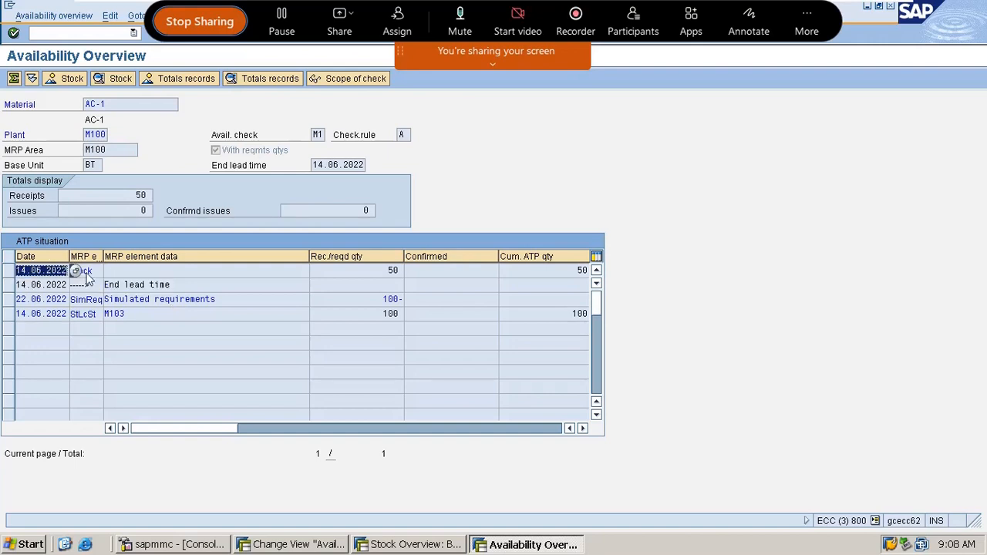
pyautogui.doubleClick(376, 272)
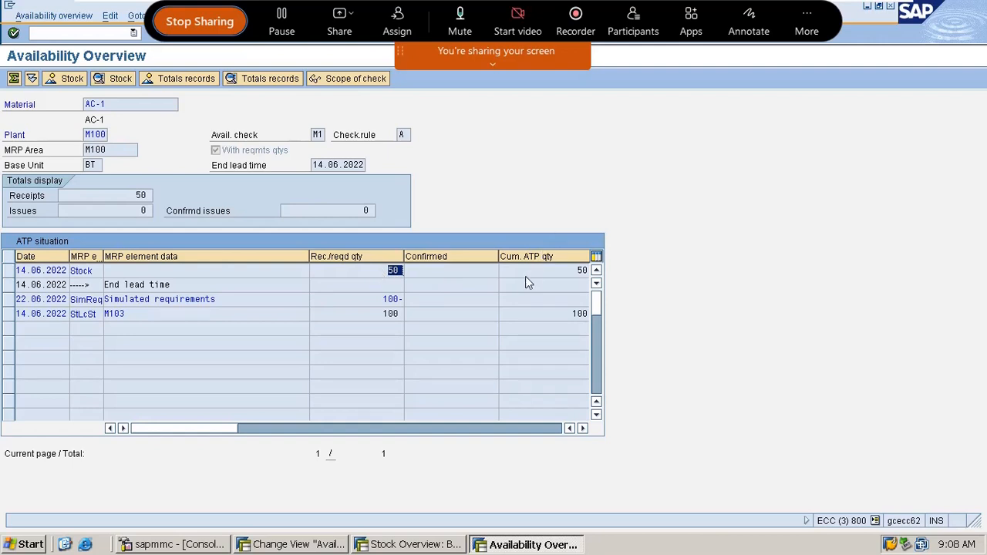
pyautogui.doubleClick(582, 270)
pyautogui.doubleClick(160, 286)
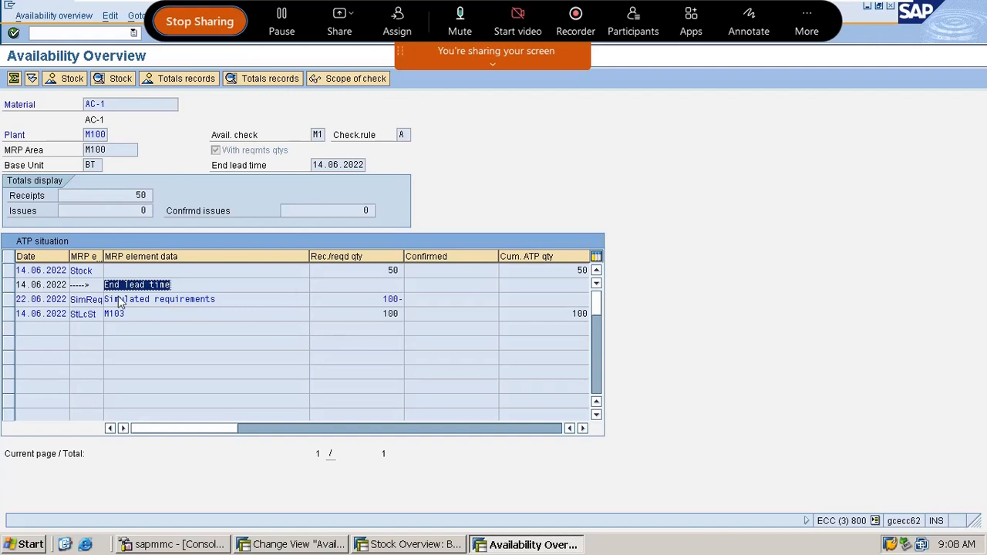
pyautogui.doubleClick(21, 300)
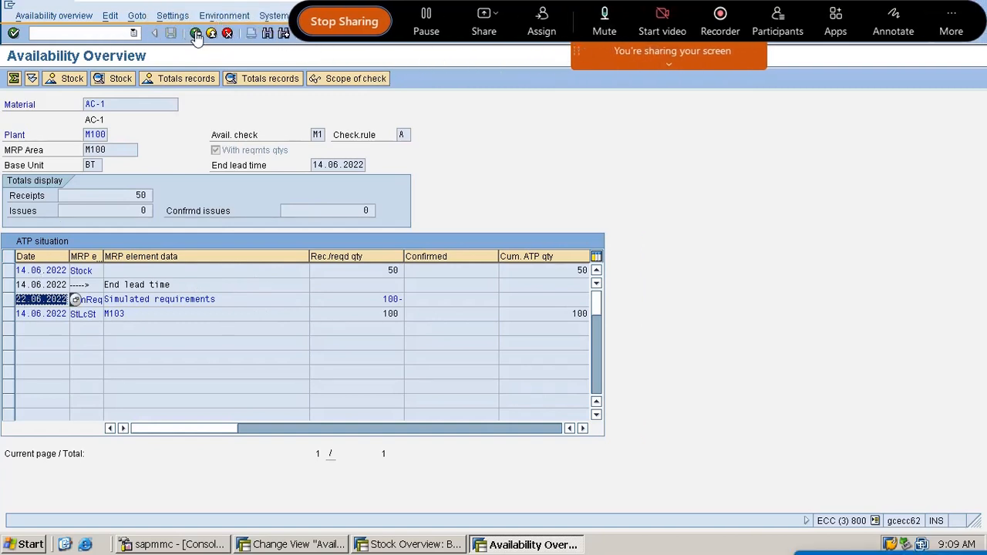
pyautogui.click(196, 34)
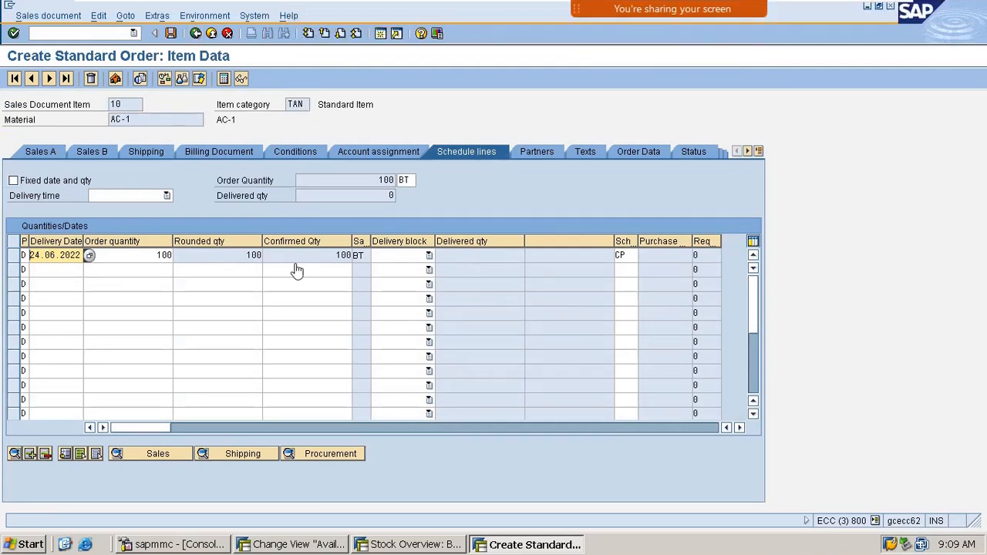
# - Open the AC-1 schedule line's shipping data, examine the material availability, loading, goods issue and delivery dates, and return to the schedule lines
pyautogui.click(309, 461)
pyautogui.click(196, 33)
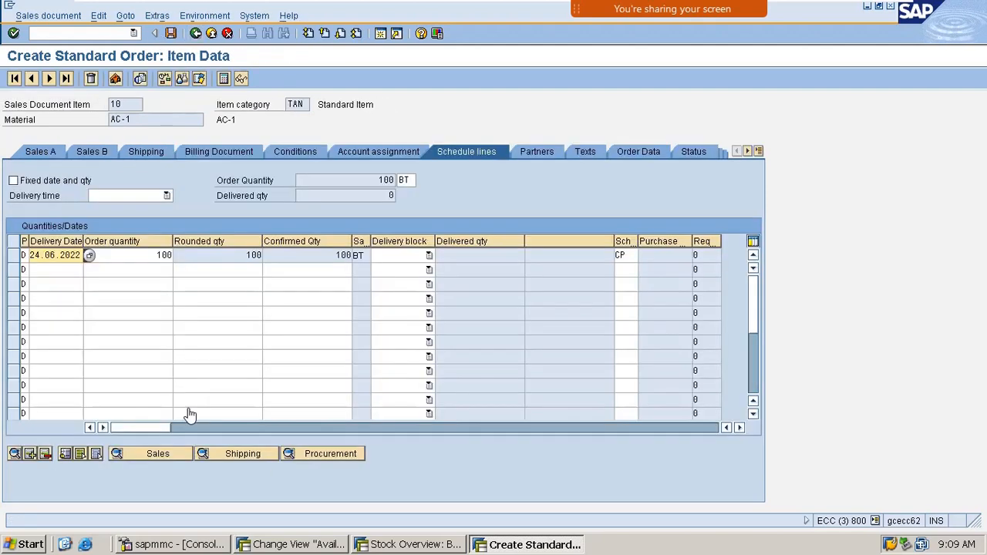
pyautogui.click(239, 460)
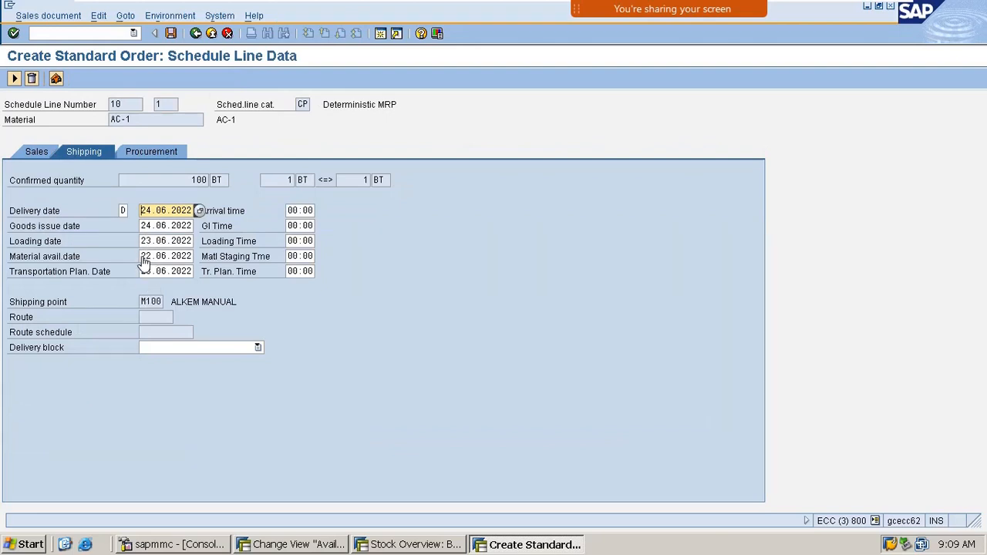
pyautogui.moveTo(144, 256); pyautogui.dragTo(225, 262)
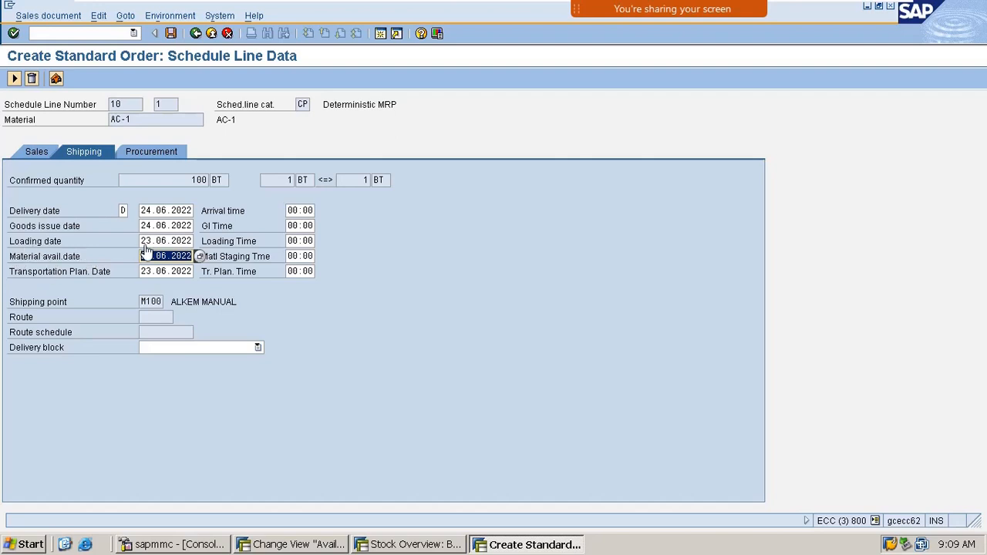
pyautogui.moveTo(143, 243); pyautogui.dragTo(269, 238)
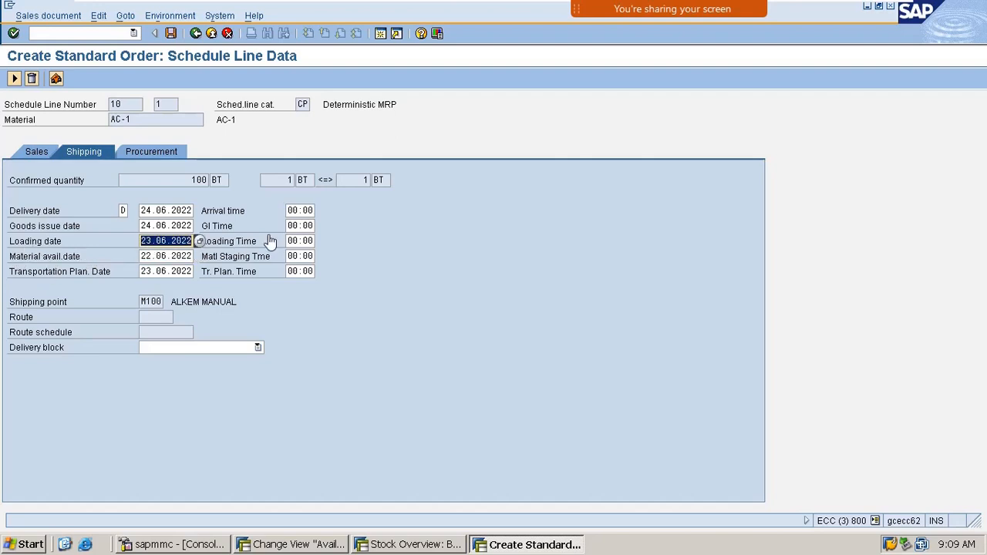
pyautogui.moveTo(139, 226); pyautogui.dragTo(343, 239)
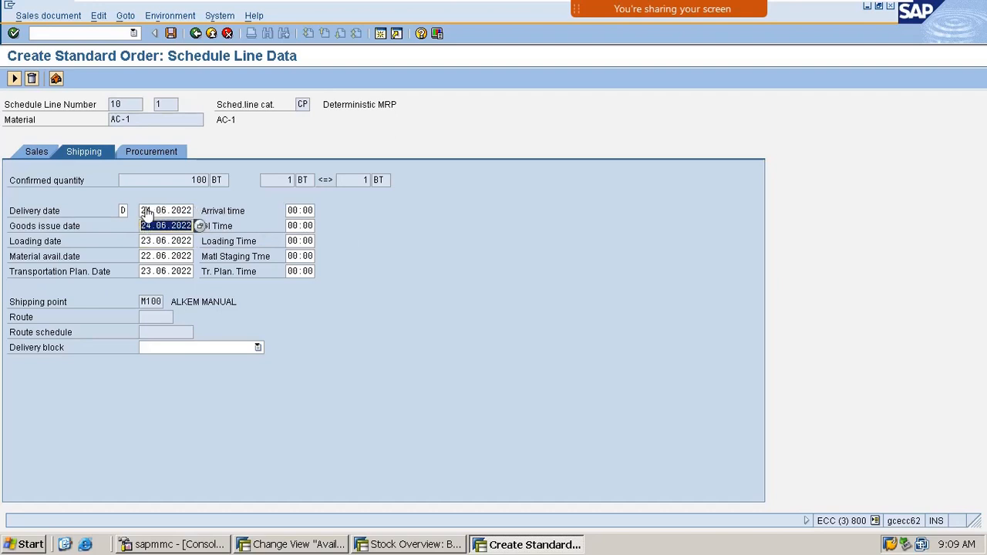
pyautogui.moveTo(142, 211); pyautogui.dragTo(477, 204)
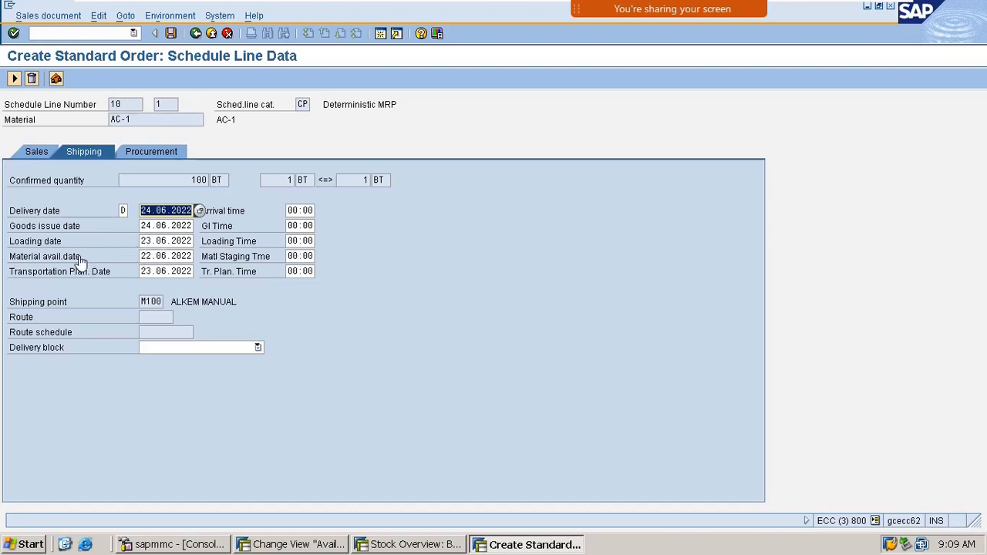
pyautogui.click(143, 226)
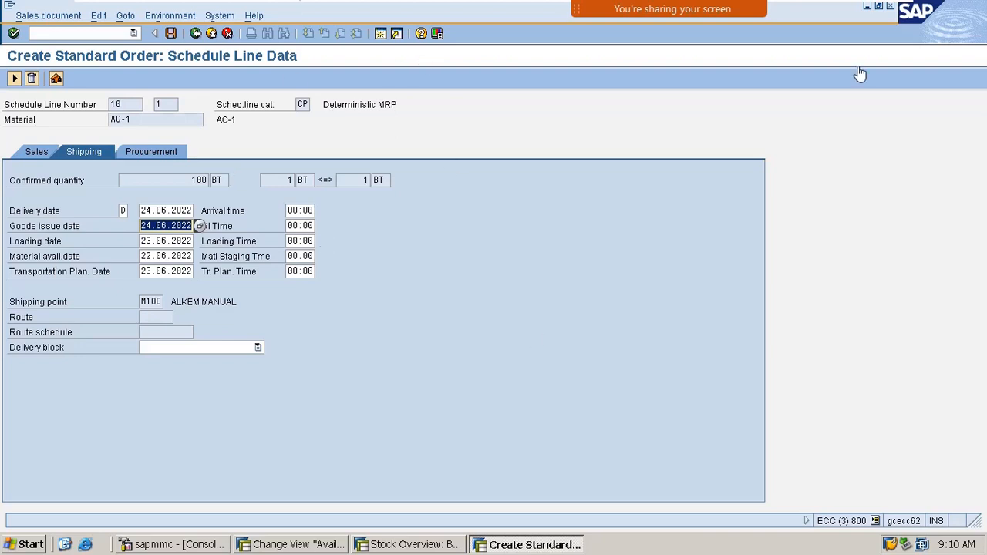
pyautogui.click(196, 34)
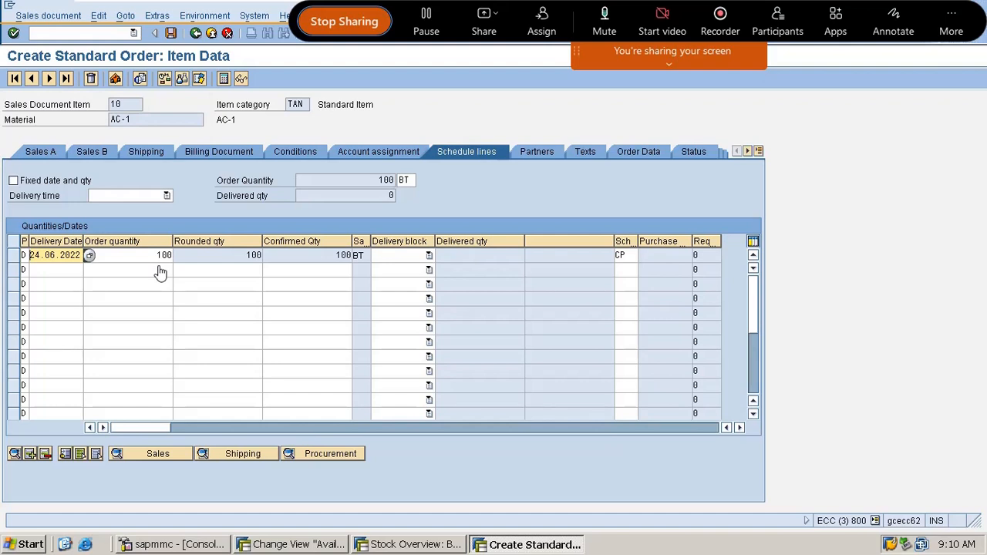
# - Leave the unsaved order, open sales order type maintenance with transaction vov8 and position the list at document type OR
pyautogui.click(85, 37)
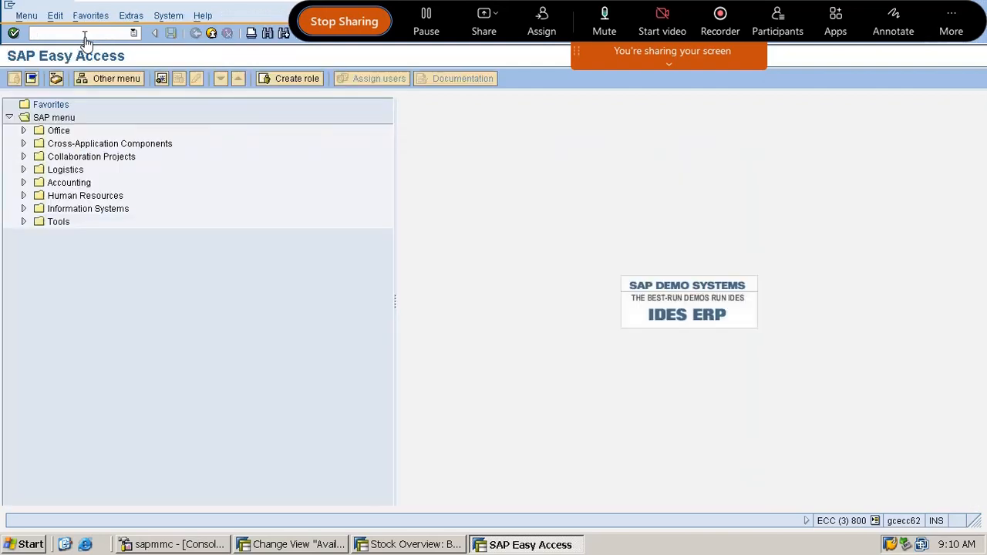
pyautogui.write('vov8')
pyautogui.press('Return')
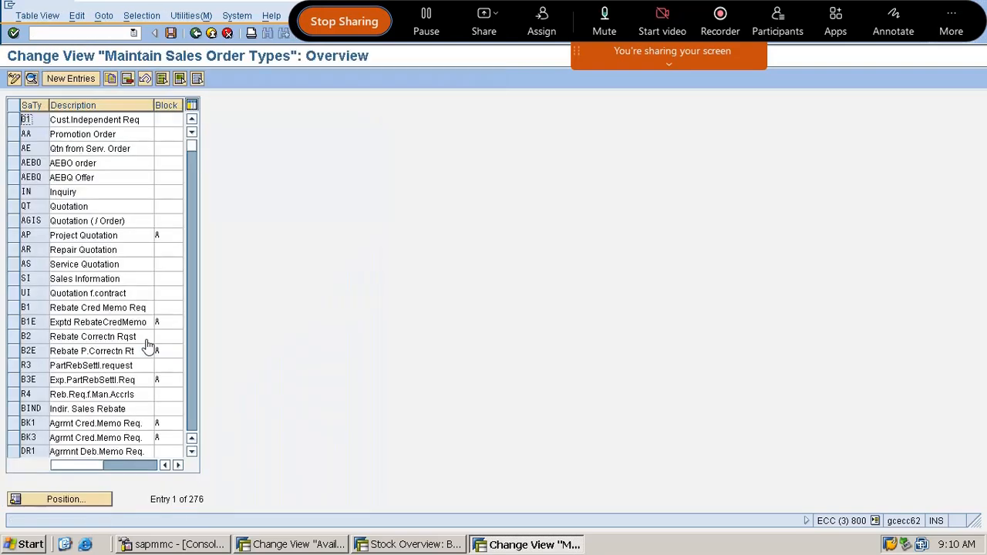
pyautogui.click(77, 502)
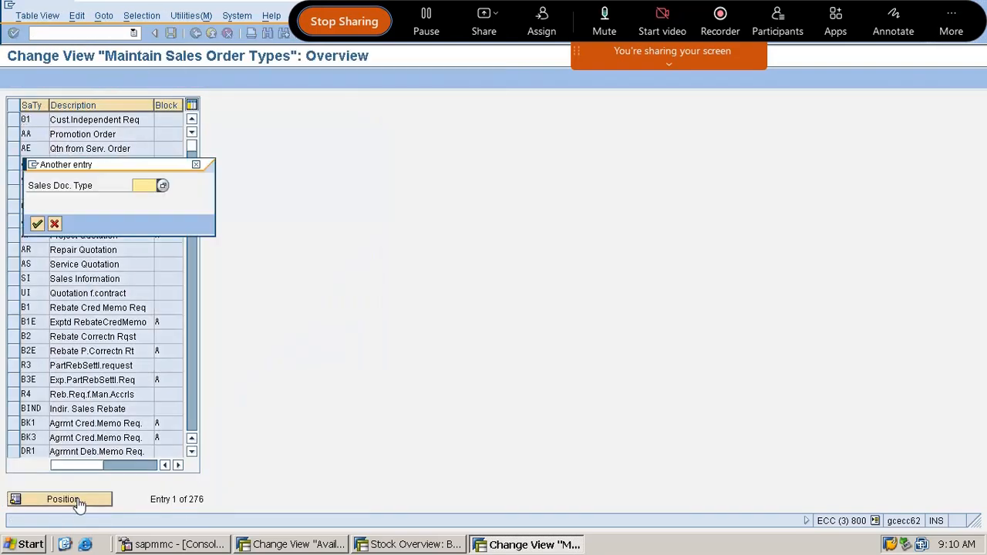
pyautogui.write('or')
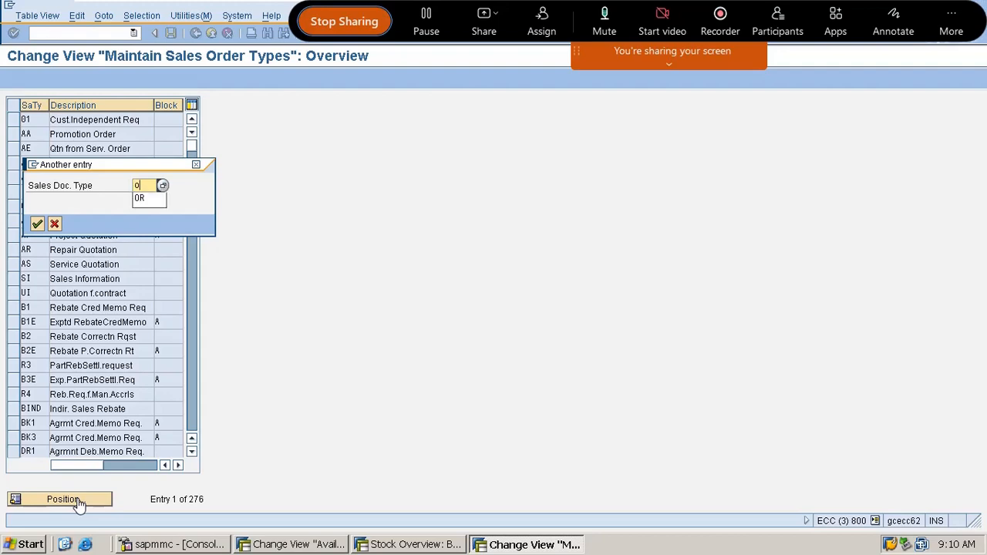
pyautogui.press('Return')
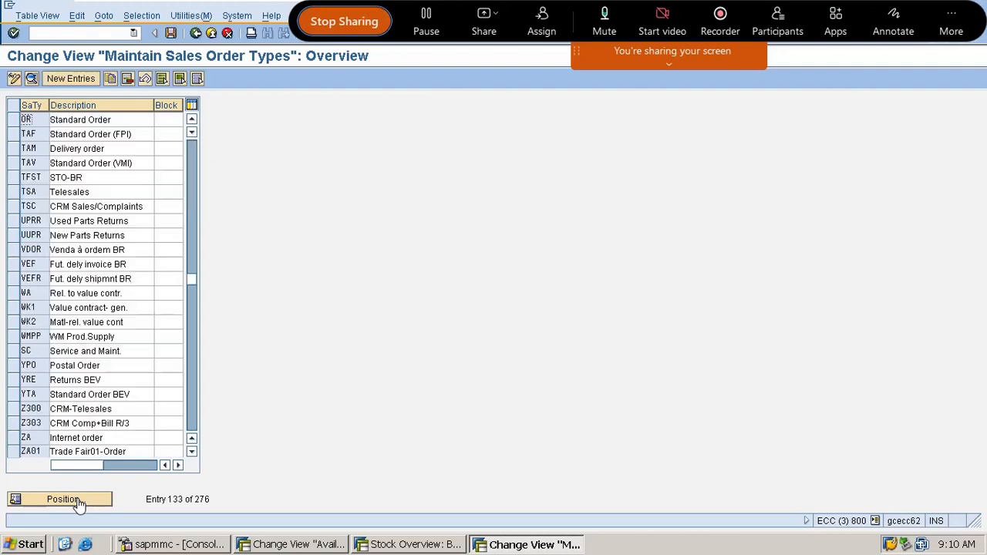
# - Open the details of order type OR, examine the lead time in days for the requested delivery date, and exit the transaction
pyautogui.doubleClick(49, 125)
pyautogui.scroll(-6, 77, 455)
pyautogui.scroll(-4, 124, 446)
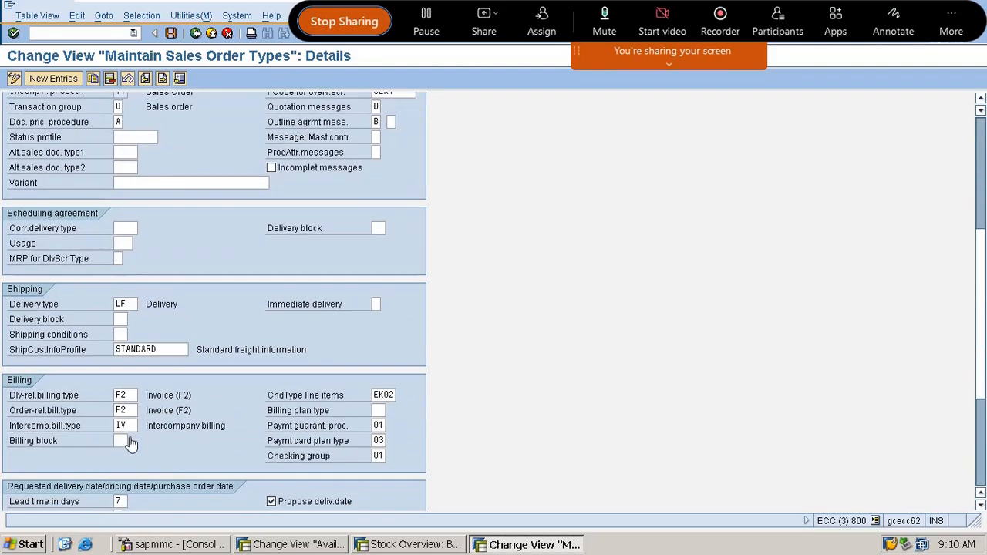
pyautogui.moveTo(128, 382); pyautogui.dragTo(3, 397)
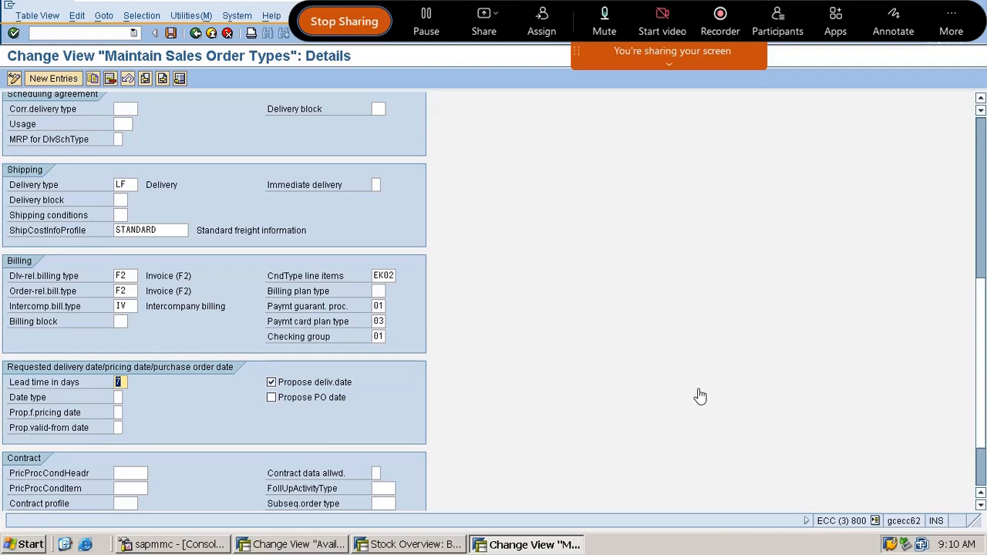
pyautogui.click(65, 37)
pyautogui.write('/n')
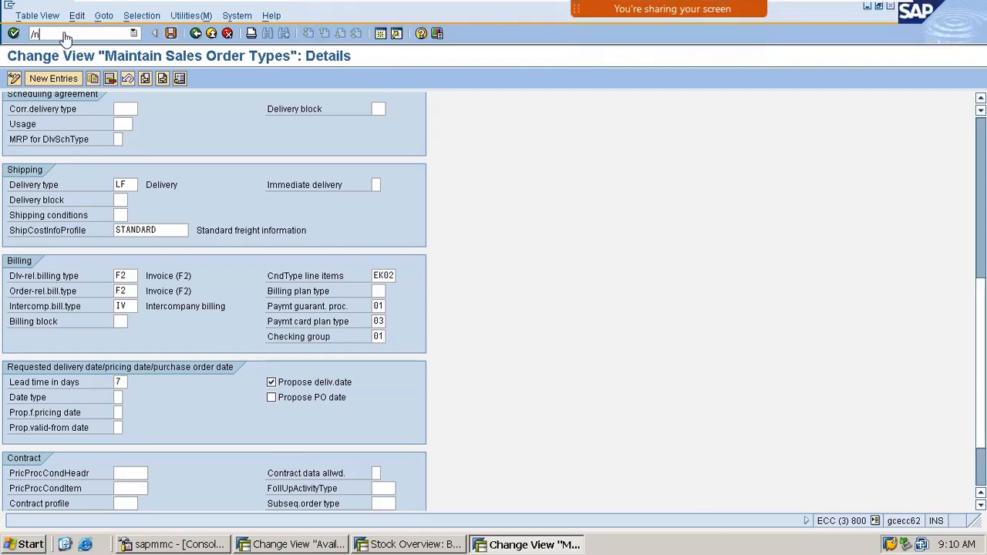
pyautogui.press('Return')
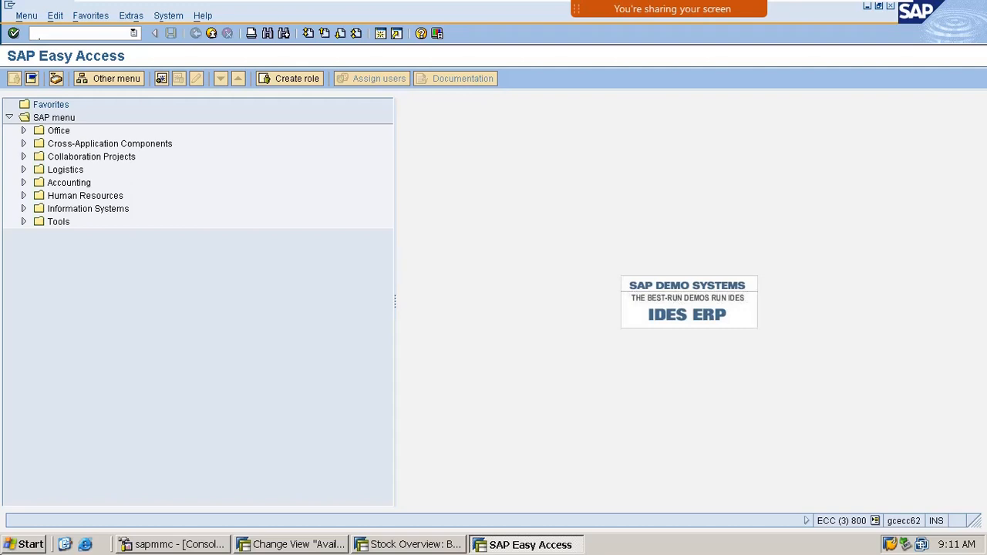
# - Switch to the availability check control session and enable Check without RLT for availability check M1 with checking rule A
pyautogui.click(328, 546)
pyautogui.click(474, 544)
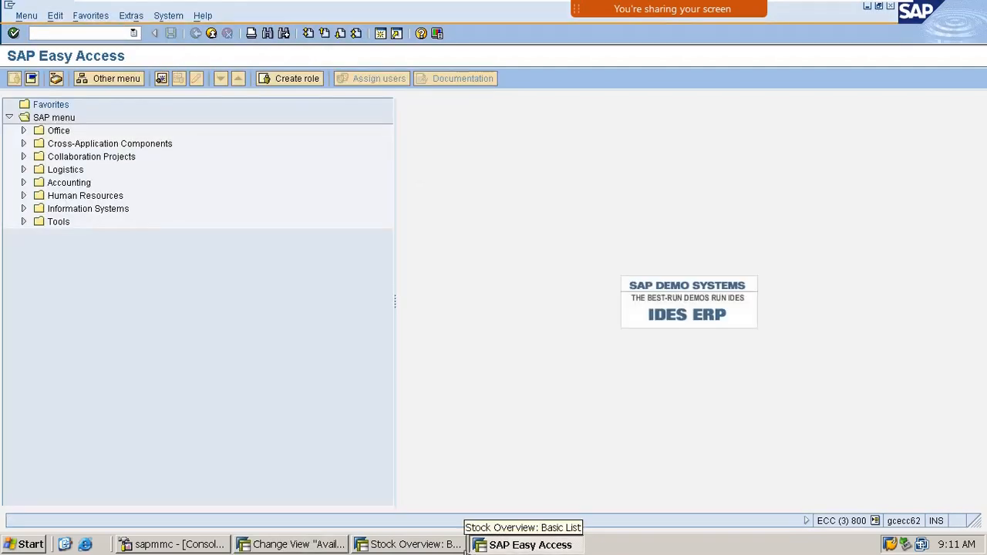
pyautogui.click(326, 548)
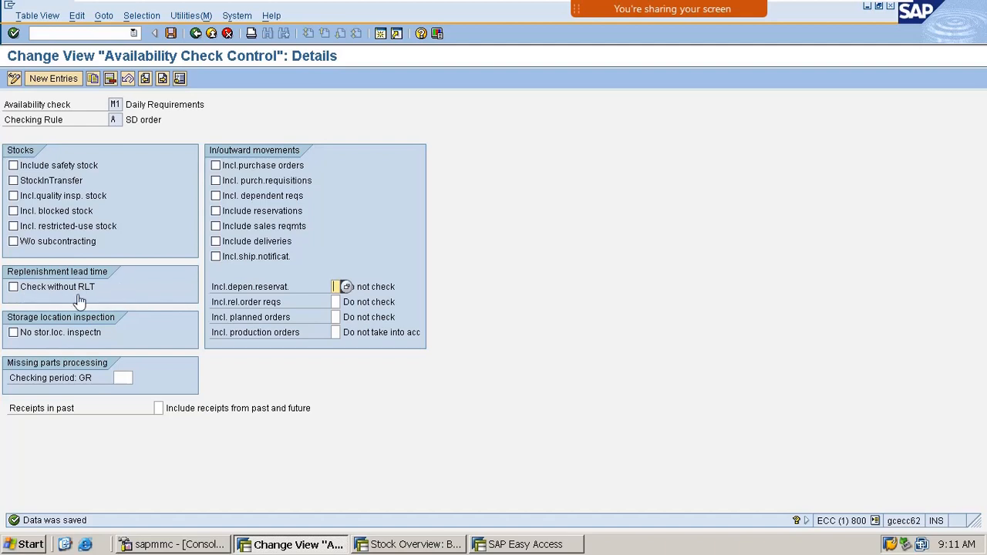
pyautogui.click(37, 289)
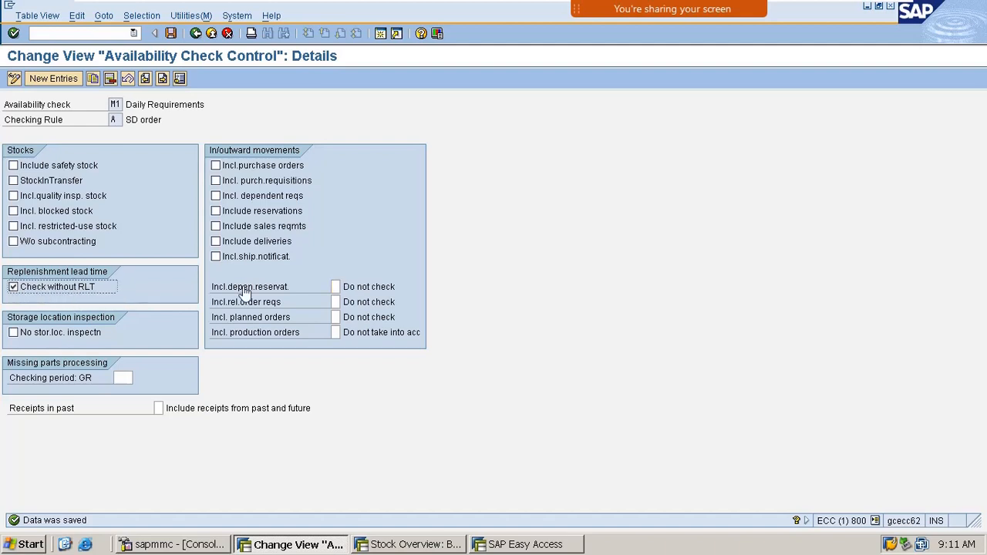
# - Annotate the shared screen with a handwritten, double-underlined "RLT" and close the annotation
pyautogui.moveTo(717, 10)
pyautogui.click(892, 17)
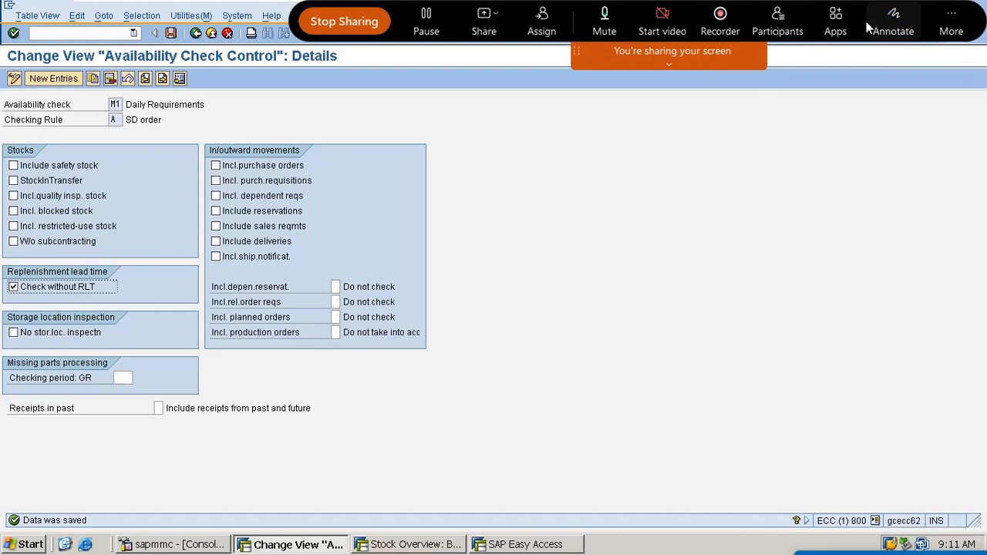
pyautogui.moveTo(511, 197)
pyautogui.mouseDown()
pyautogui.moveTo(546, 259)
pyautogui.moveTo(529, 213)
pyautogui.moveTo(622, 243)
pyautogui.mouseUp()
pyautogui.moveTo(626, 179); pyautogui.dragTo(723, 207)
pyautogui.moveTo(745, 158); pyautogui.dragTo(762, 206)
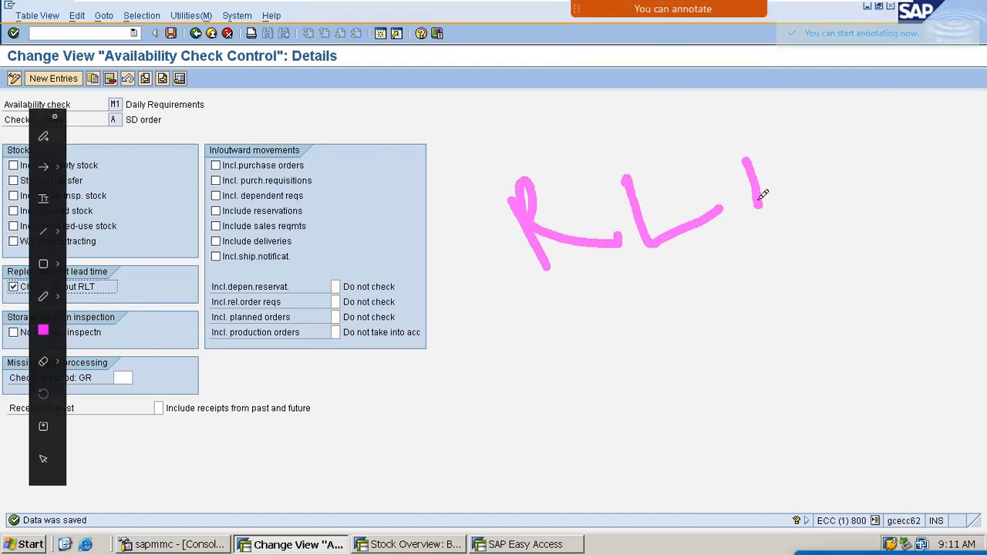
pyautogui.moveTo(702, 158); pyautogui.dragTo(767, 125)
pyautogui.moveTo(553, 335); pyautogui.dragTo(814, 248)
pyautogui.moveTo(621, 353); pyautogui.dragTo(832, 263)
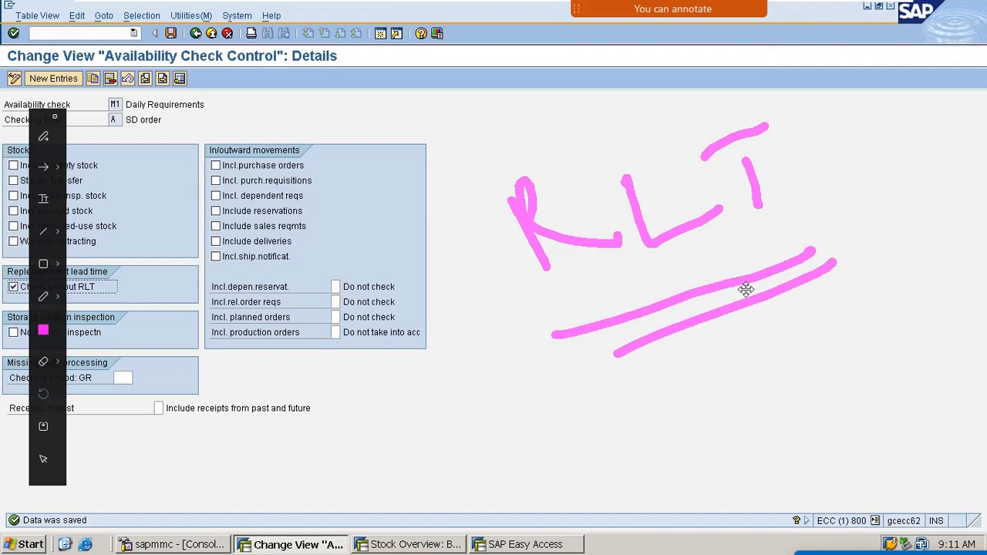
pyautogui.press('Escape')
# - Restart annotating, move the annotation tools away from the check settings, draw one short stroke beside the availability check header and close the annotation
pyautogui.moveTo(669, 6)
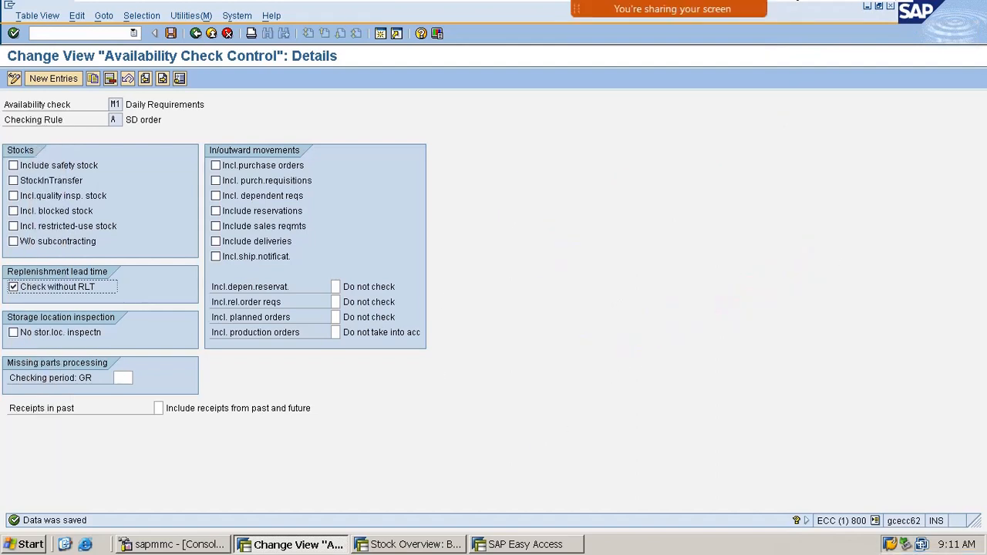
pyautogui.click(892, 19)
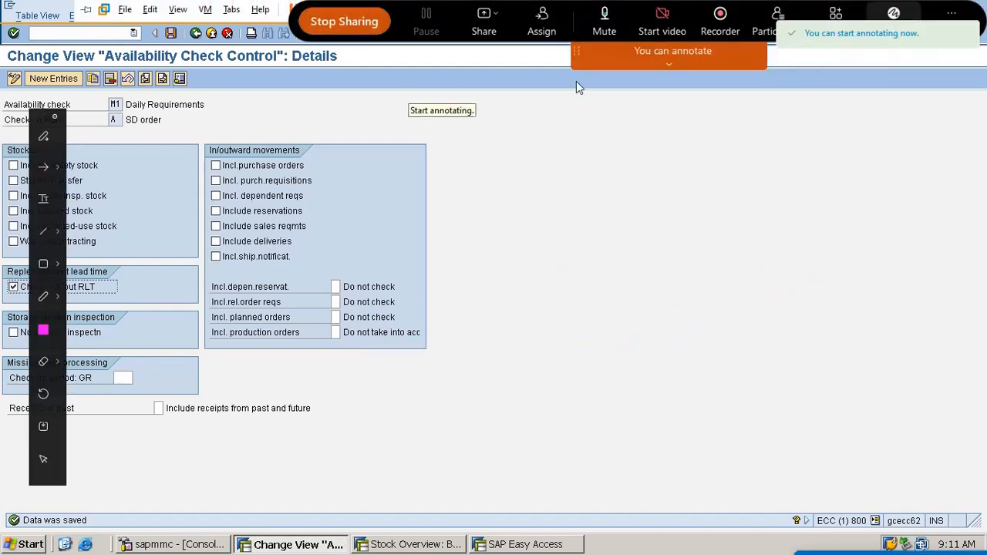
pyautogui.moveTo(46, 117)
pyautogui.mouseDown()
pyautogui.moveTo(159, 164)
pyautogui.moveTo(810, 125)
pyautogui.moveTo(972, 126)
pyautogui.moveTo(951, 125)
pyautogui.mouseUp()
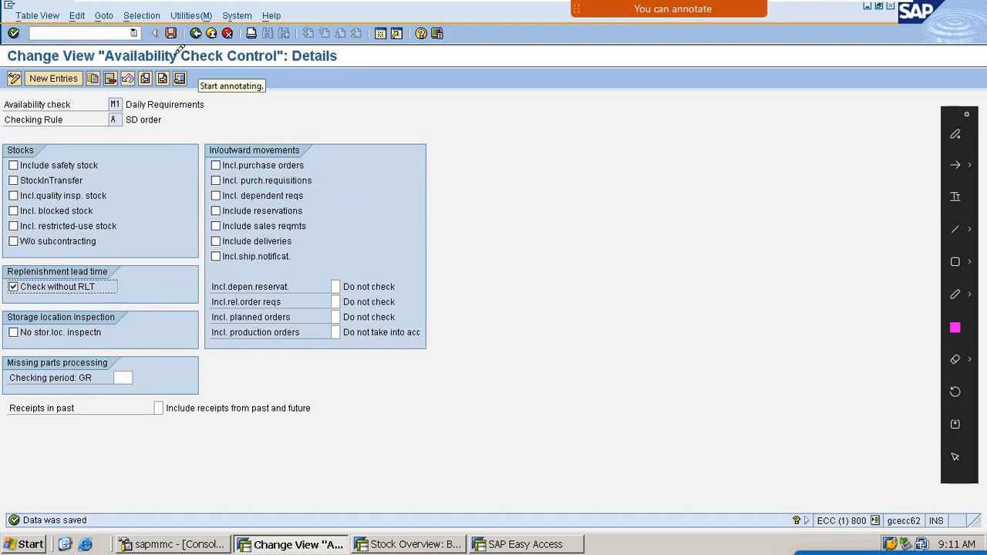
pyautogui.moveTo(251, 102); pyautogui.dragTo(318, 80)
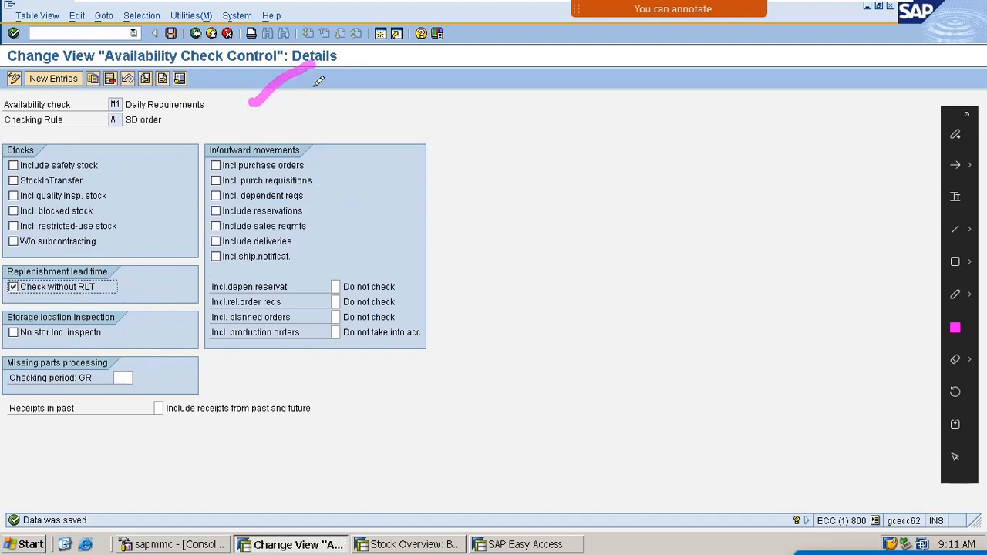
pyautogui.press('Escape')
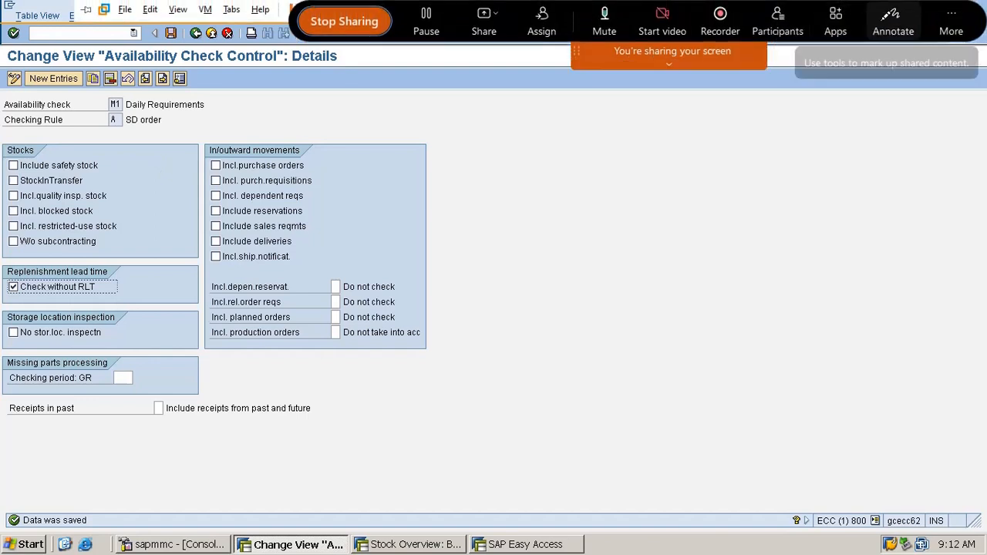
# - Start annotating again and handwrite an underlined "100 - AC-1" in the empty area beside the check settings
pyautogui.click(893, 19)
pyautogui.moveTo(510, 149); pyautogui.dragTo(529, 203)
pyautogui.moveTo(551, 146)
pyautogui.mouseDown()
pyautogui.moveTo(580, 187)
pyautogui.moveTo(593, 146)
pyautogui.mouseUp()
pyautogui.moveTo(648, 131)
pyautogui.mouseDown()
pyautogui.moveTo(662, 172)
pyautogui.moveTo(652, 128)
pyautogui.mouseUp()
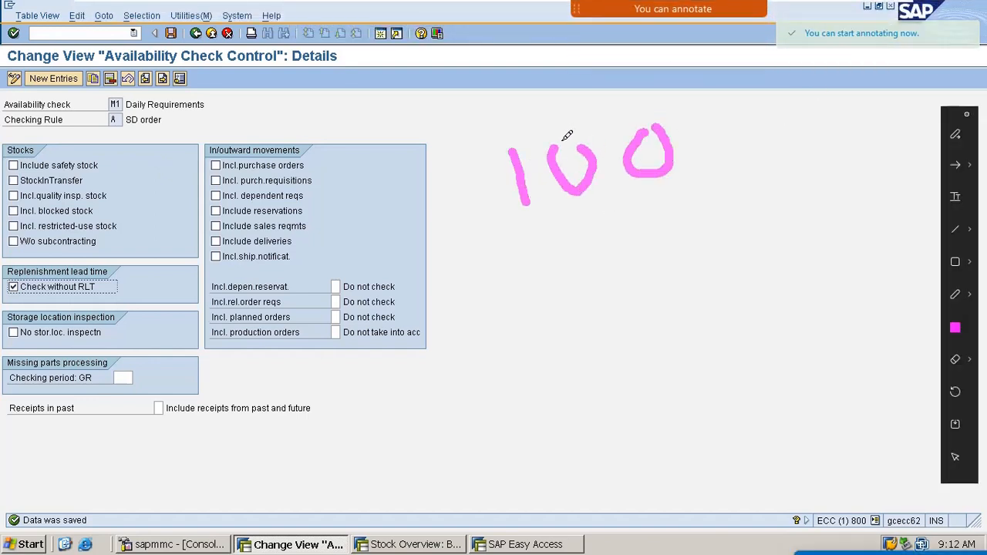
pyautogui.moveTo(560, 141); pyautogui.dragTo(586, 140)
pyautogui.moveTo(693, 136)
pyautogui.mouseDown()
pyautogui.moveTo(753, 111)
pyautogui.moveTo(819, 110)
pyautogui.moveTo(764, 125)
pyautogui.moveTo(756, 139)
pyautogui.mouseUp()
pyautogui.moveTo(872, 92)
pyautogui.mouseDown()
pyautogui.moveTo(874, 108)
pyautogui.moveTo(898, 91)
pyautogui.mouseUp()
pyautogui.moveTo(912, 77)
pyautogui.mouseDown()
pyautogui.moveTo(907, 70)
pyautogui.moveTo(916, 104)
pyautogui.mouseUp()
pyautogui.moveTo(506, 229); pyautogui.dragTo(925, 160)
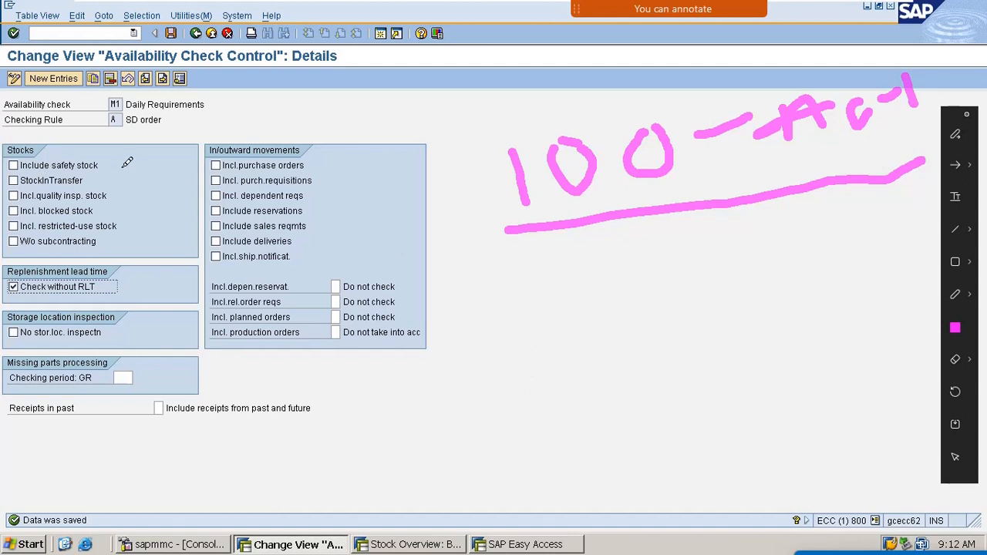
# - Mark the Include safety stock option with a tick, handwrite an underlined "50" with a large tick beside it, and close the annotation
pyautogui.moveTo(120, 165); pyautogui.dragTo(195, 128)
pyautogui.moveTo(560, 275)
pyautogui.mouseDown()
pyautogui.moveTo(508, 281)
pyautogui.moveTo(560, 333)
pyautogui.moveTo(481, 381)
pyautogui.mouseUp()
pyautogui.moveTo(605, 297)
pyautogui.mouseDown()
pyautogui.moveTo(591, 351)
pyautogui.moveTo(607, 282)
pyautogui.mouseUp()
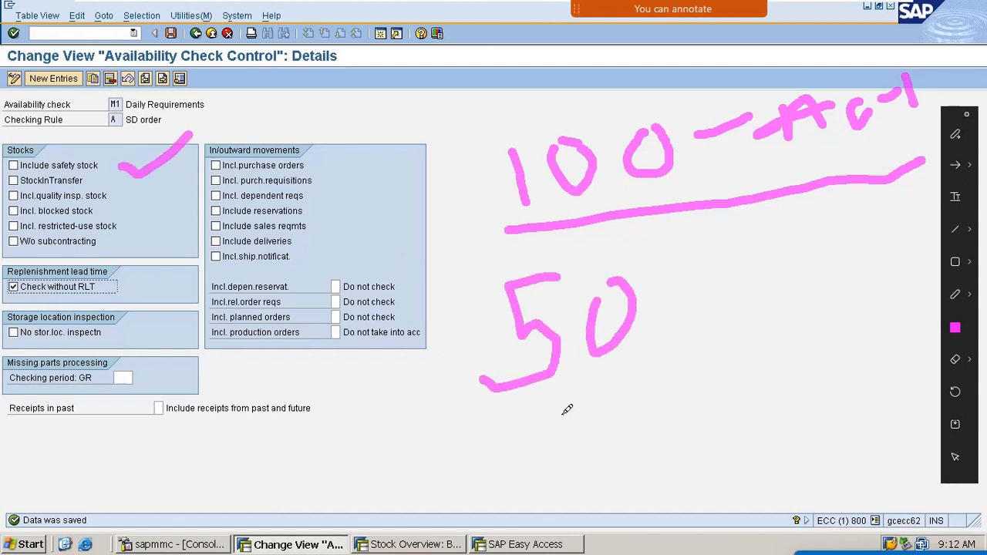
pyautogui.moveTo(497, 455); pyautogui.dragTo(675, 370)
pyautogui.moveTo(406, 511); pyautogui.dragTo(646, 389)
pyautogui.moveTo(601, 290)
pyautogui.mouseDown()
pyautogui.moveTo(591, 282)
pyautogui.moveTo(623, 280)
pyautogui.mouseUp()
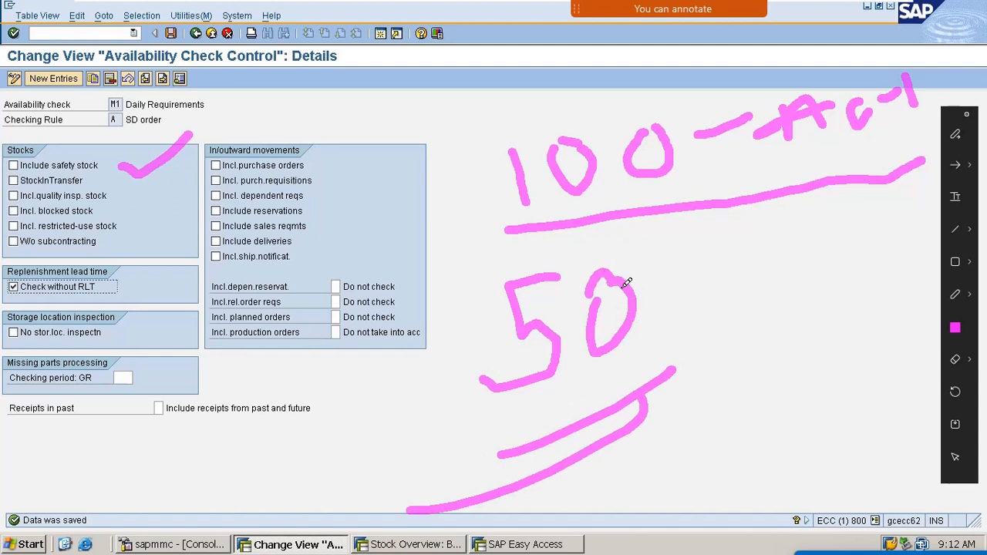
pyautogui.moveTo(698, 297)
pyautogui.mouseDown()
pyautogui.moveTo(743, 336)
pyautogui.moveTo(879, 186)
pyautogui.mouseUp()
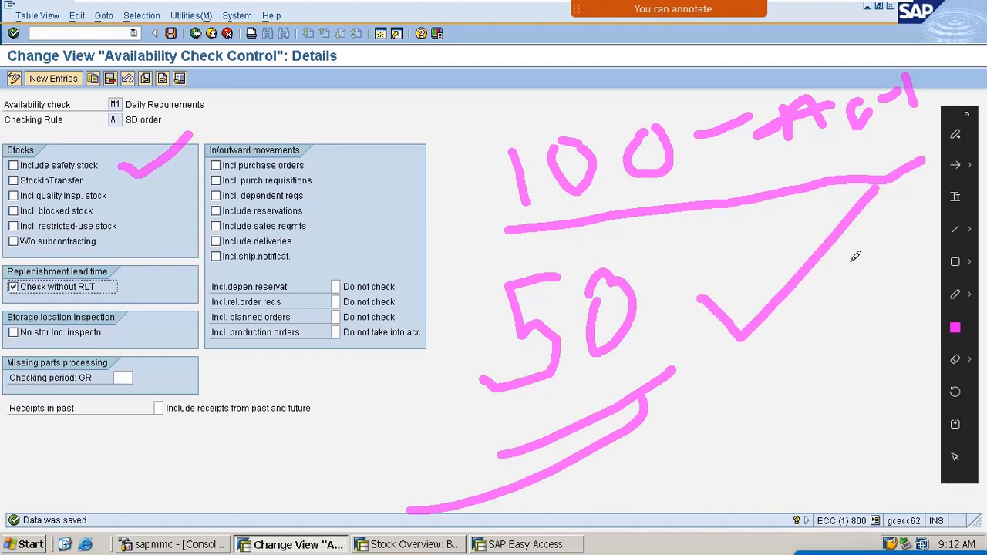
pyautogui.press('Escape')
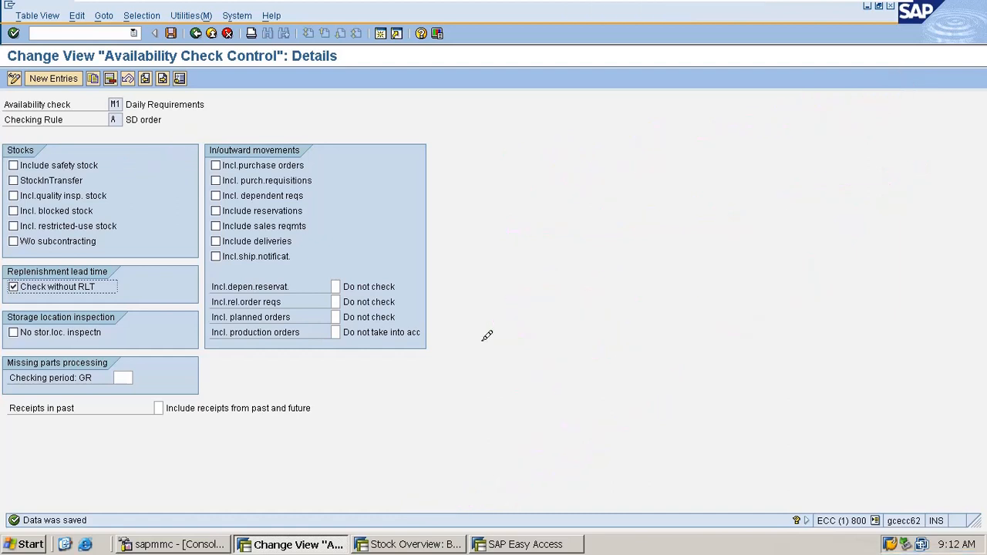
# - Start sales order creation with transaction VA01, save the availability check settings once more and return to the new order
pyautogui.click(561, 544)
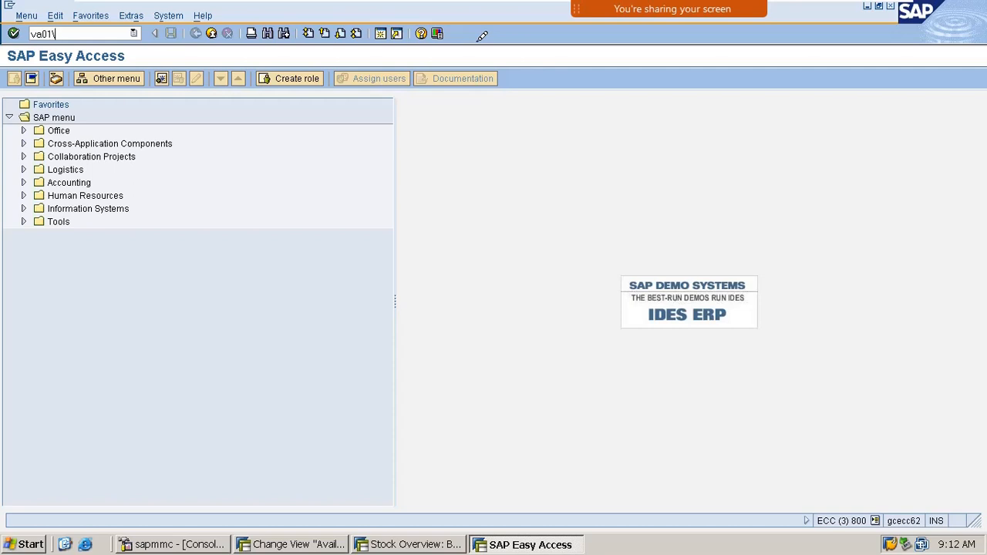
pyautogui.press('Return')
pyautogui.hotkey('alt', 'Tab')
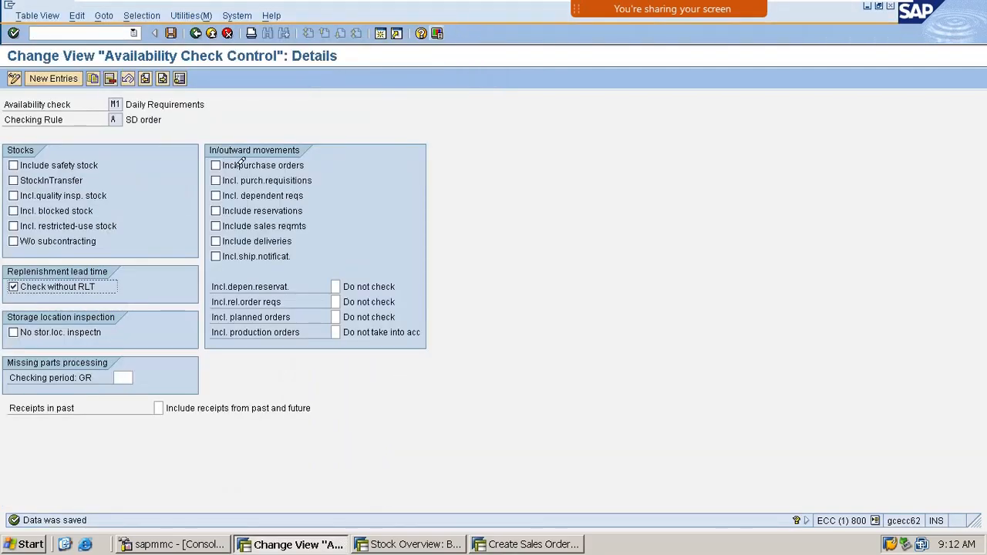
pyautogui.hotkey('ctrl', 's')
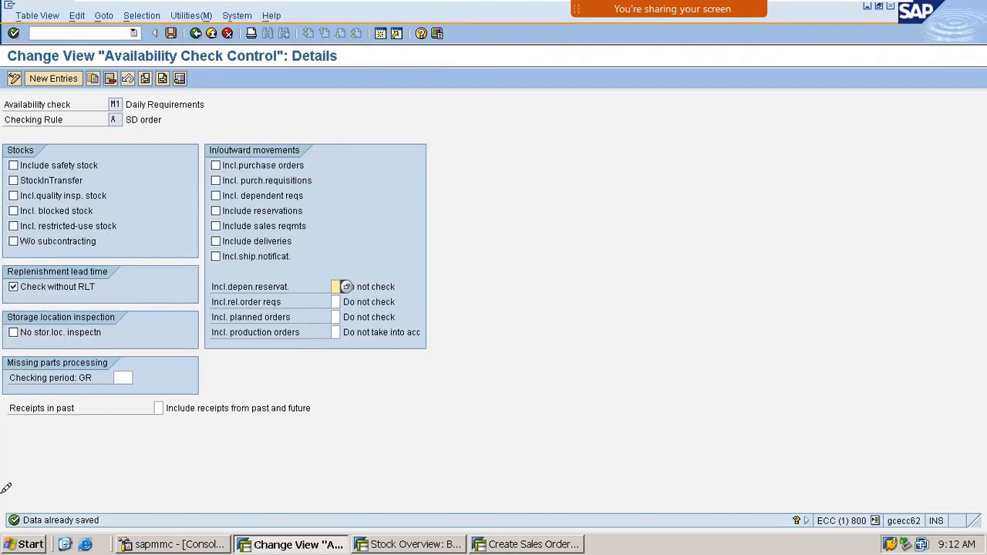
pyautogui.hotkey('alt', 'Tab')
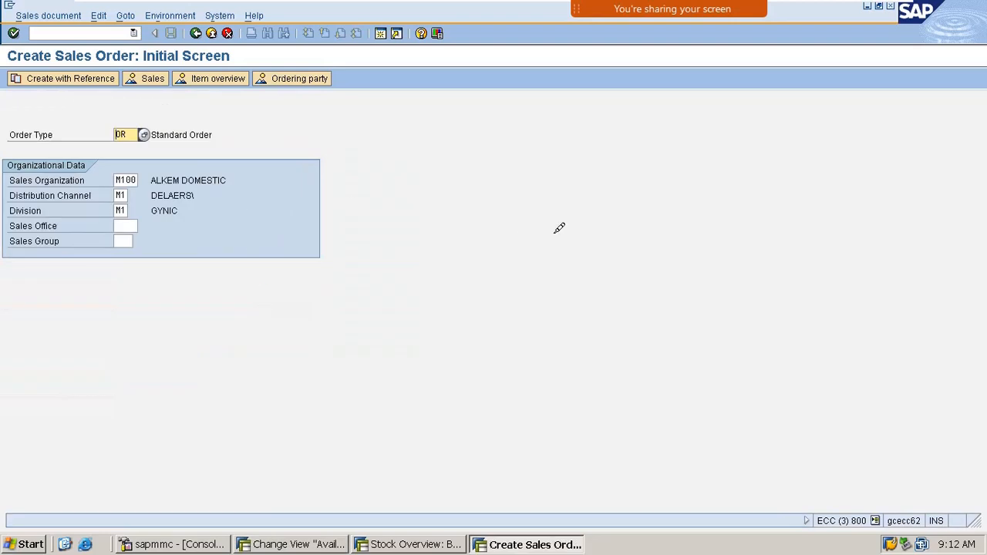
# - Create a standard order for the first suggested sold-to party with 100 units of material AC-1 and run the availability check
pyautogui.press('Return')
pyautogui.press('BackSpace')
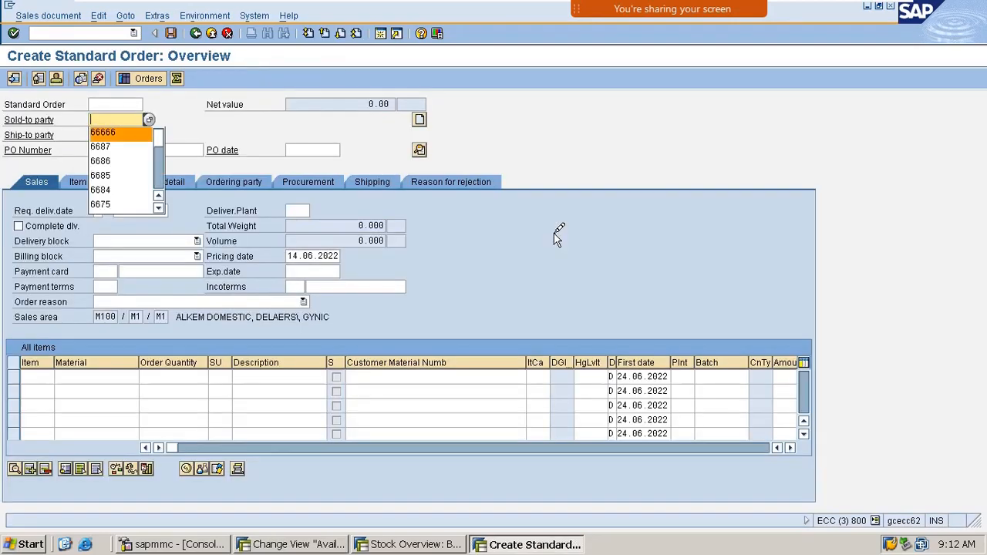
pyautogui.press('Return')
pyautogui.press('Down')
pyautogui.press('Down')
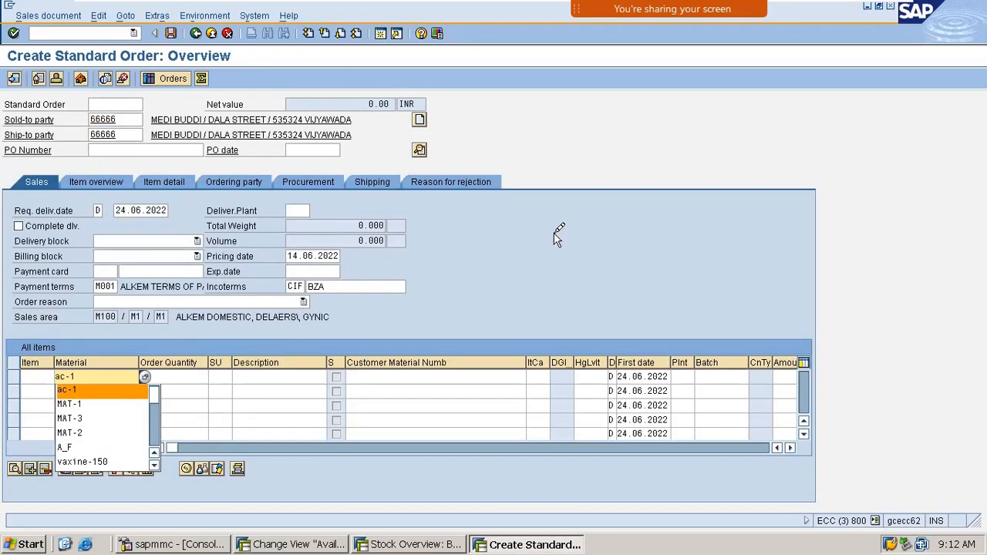
pyautogui.press('Return')
pyautogui.press('Tab')
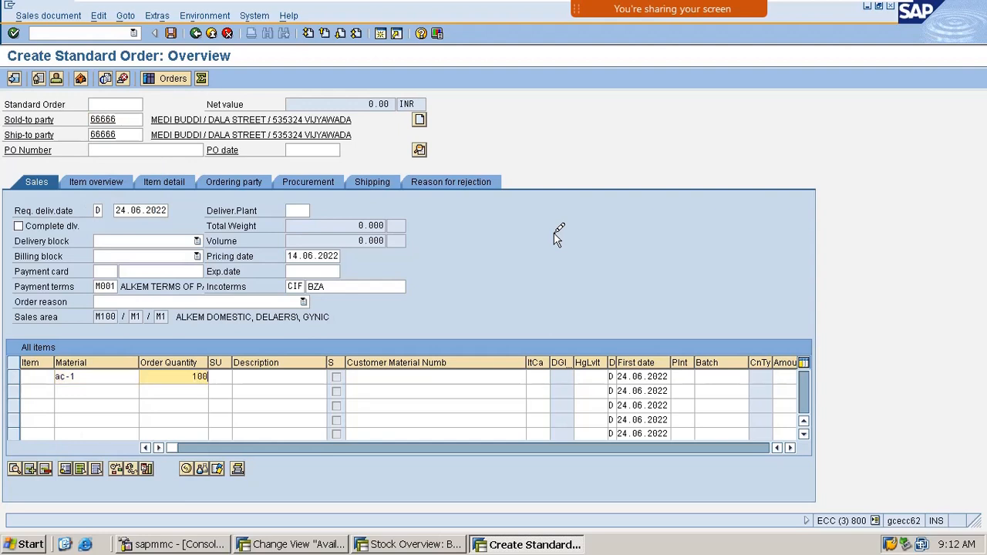
pyautogui.write('100')
pyautogui.press('Return')
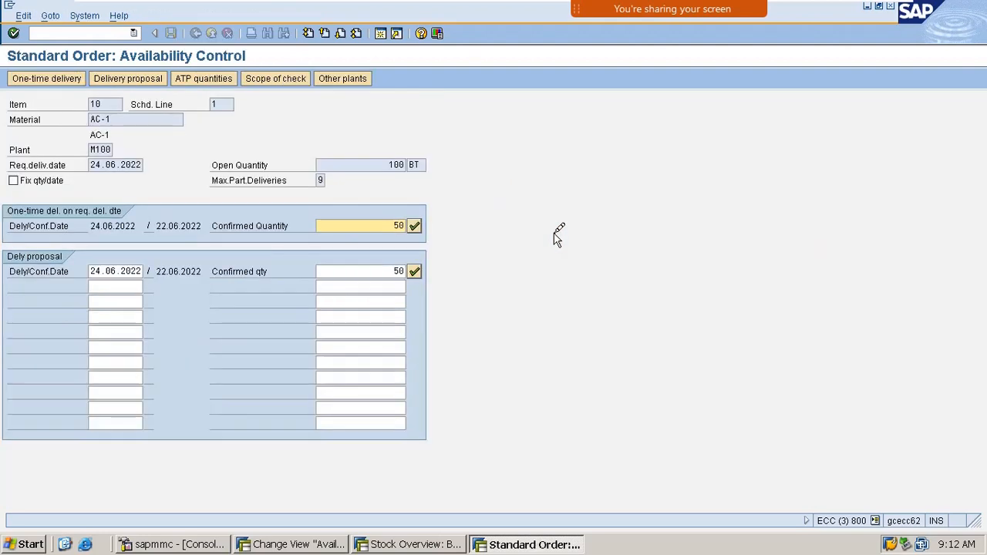
# - Examine the ATP quantities for AC-1, comparing plant stock, simulated requirements and storage location stock, and return to availability control
pyautogui.doubleClick(395, 225)
pyautogui.click(224, 72)
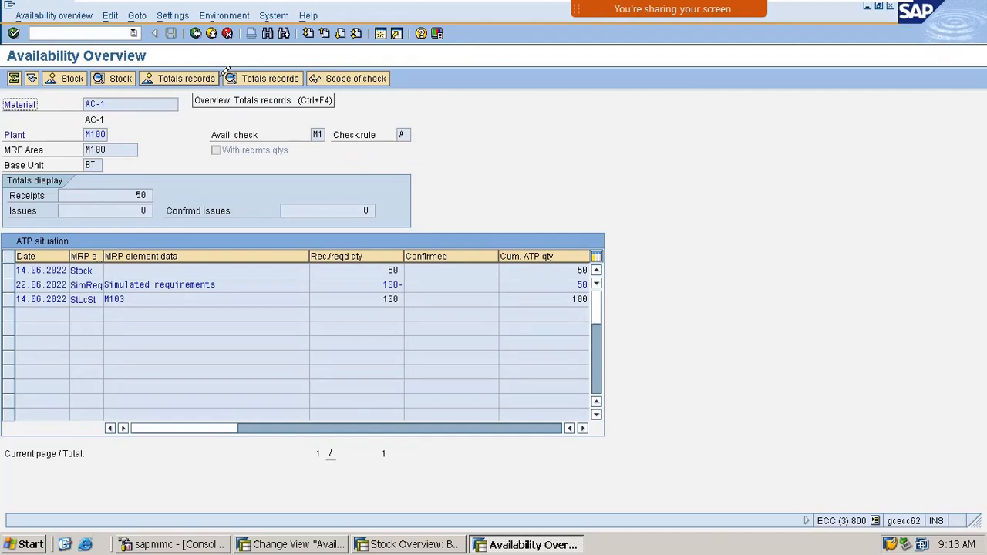
pyautogui.doubleClick(392, 299)
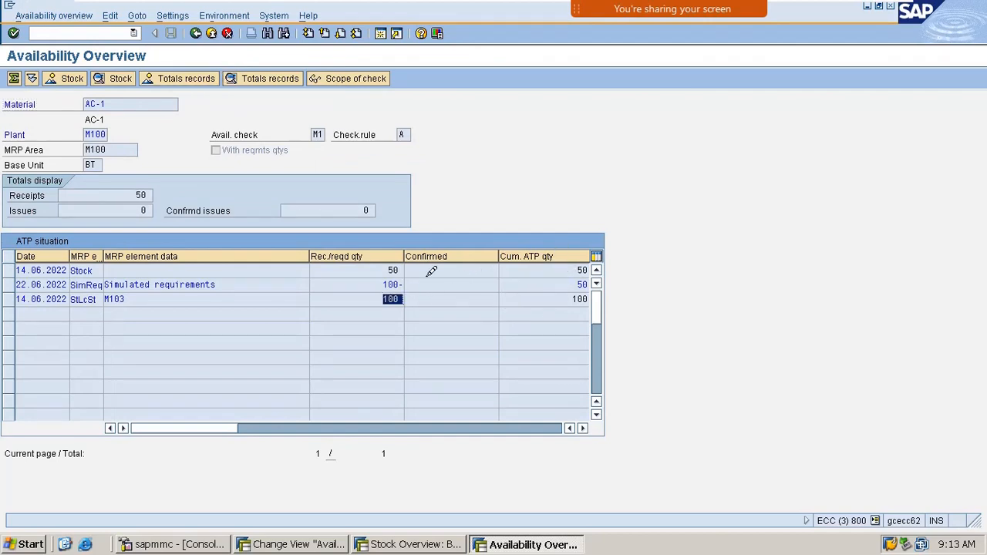
pyautogui.click(389, 267)
pyautogui.doubleClick(392, 269)
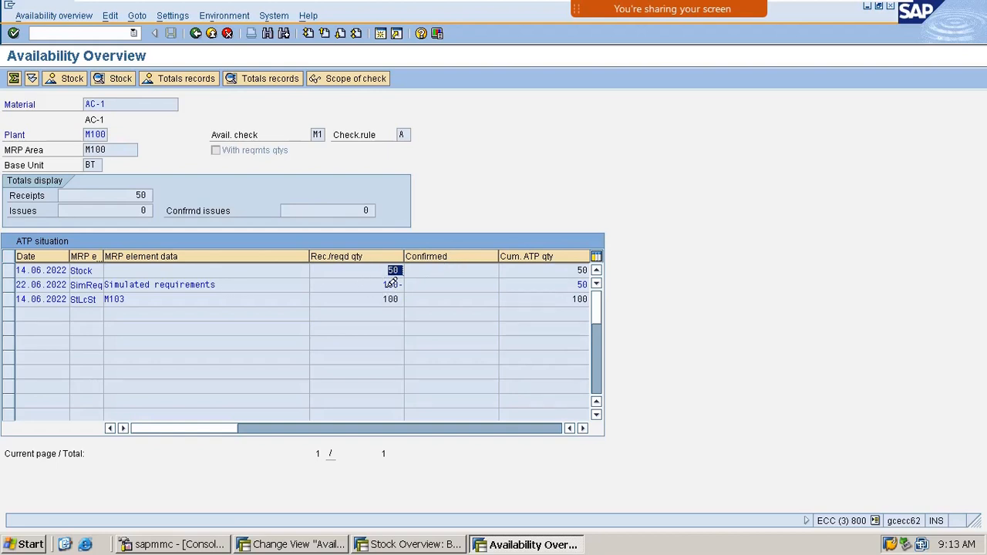
pyautogui.click(391, 267)
pyautogui.click(583, 428)
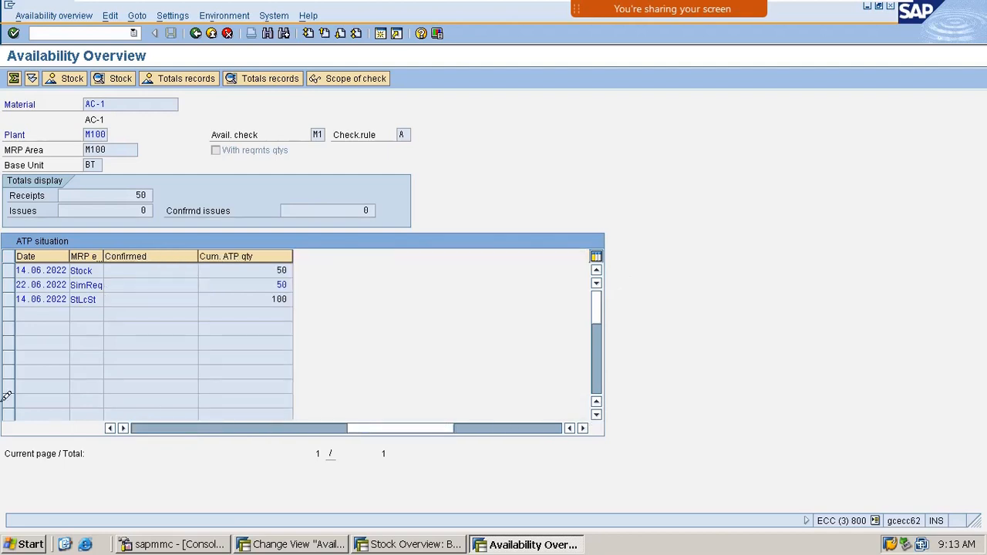
pyautogui.moveTo(409, 429); pyautogui.dragTo(99, 422)
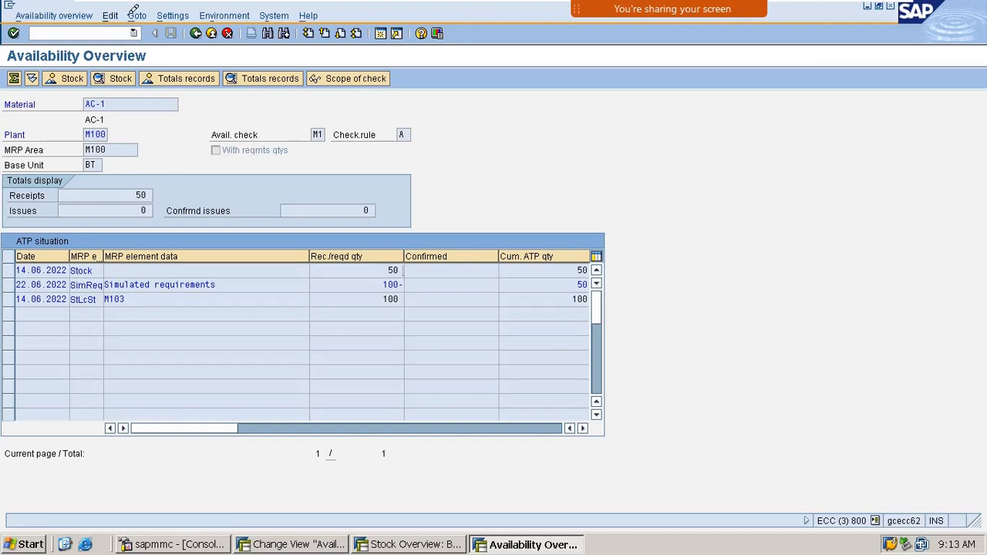
pyautogui.click(196, 32)
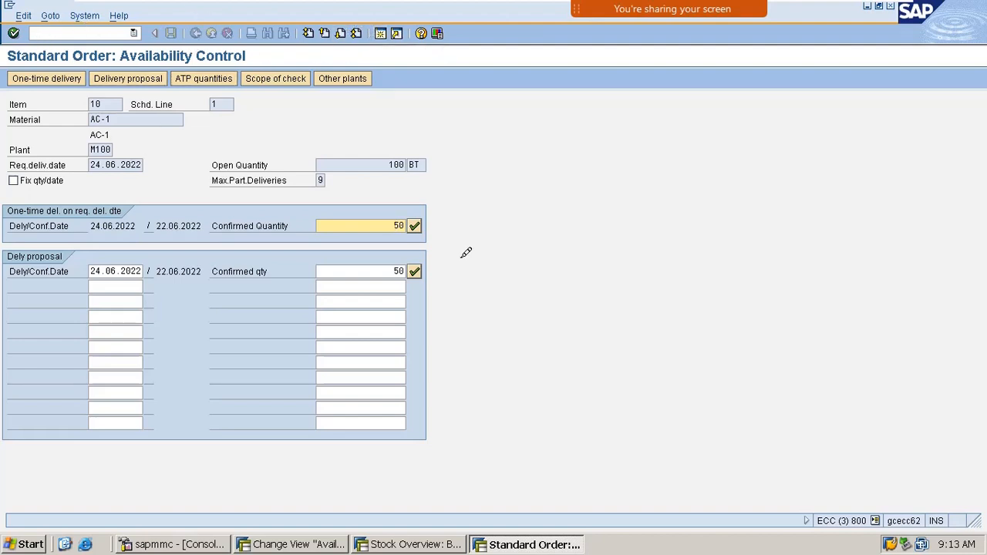
# - Accept the one-time delivery on the requested date and check the schedule lines of order item 10
pyautogui.click(415, 225)
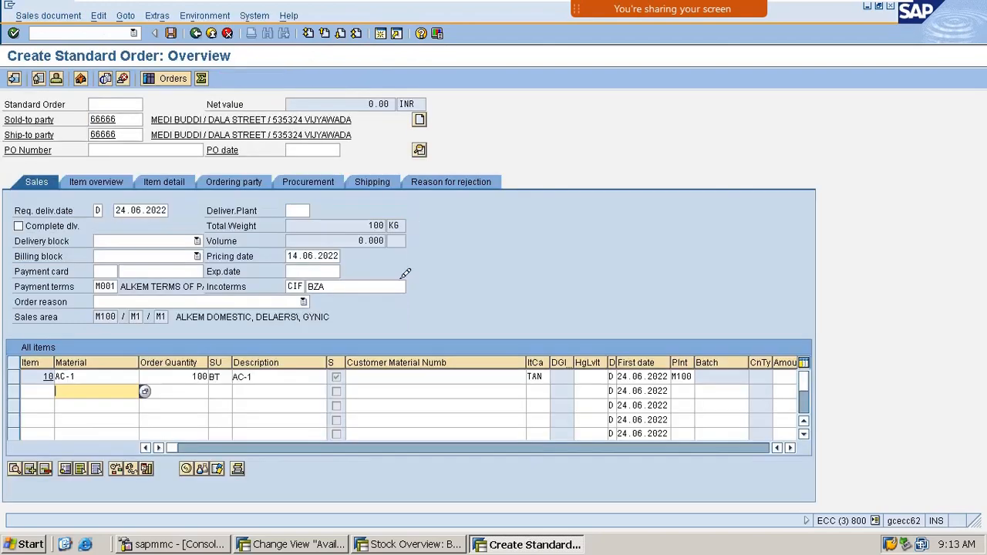
pyautogui.click(129, 374)
pyautogui.doubleClick(128, 374)
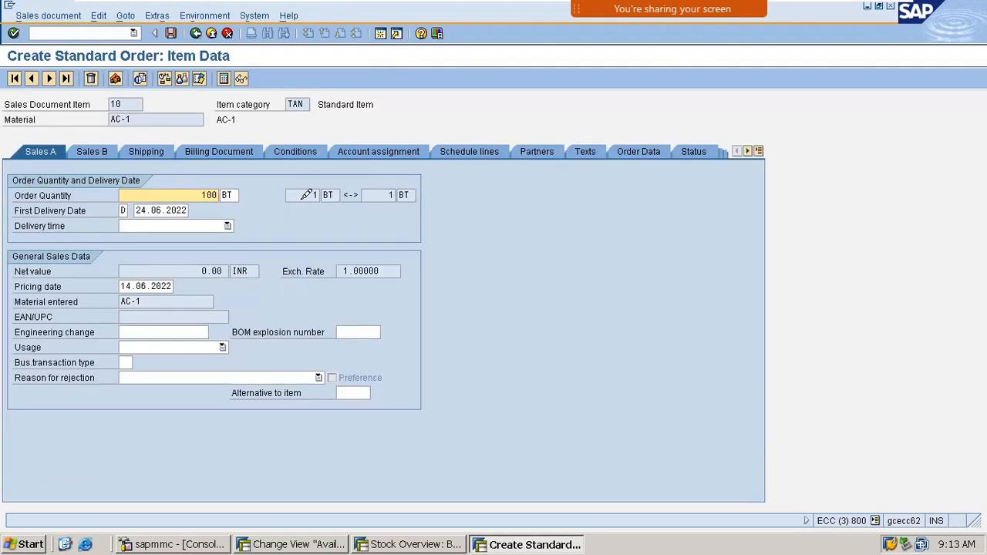
pyautogui.click(464, 149)
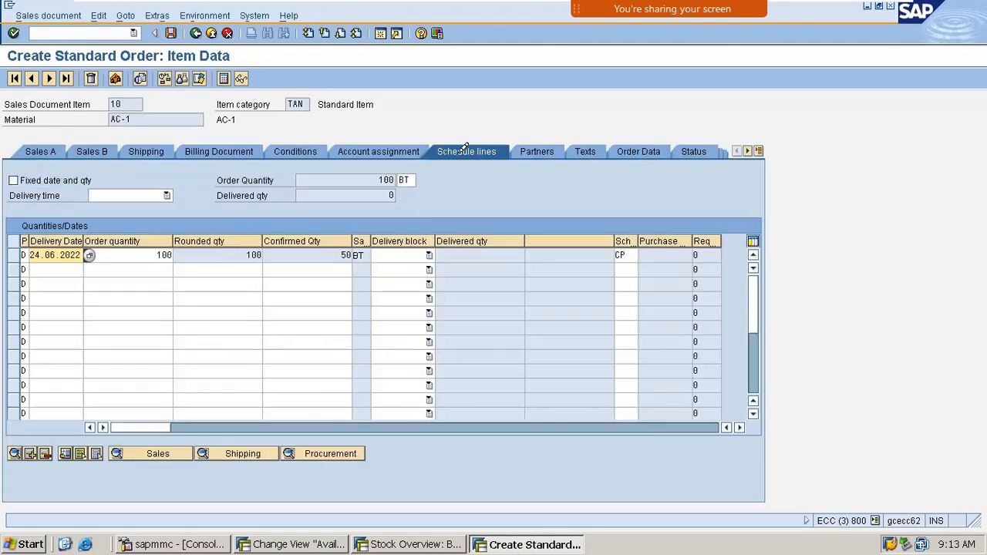
pyautogui.doubleClick(41, 255)
pyautogui.click(195, 34)
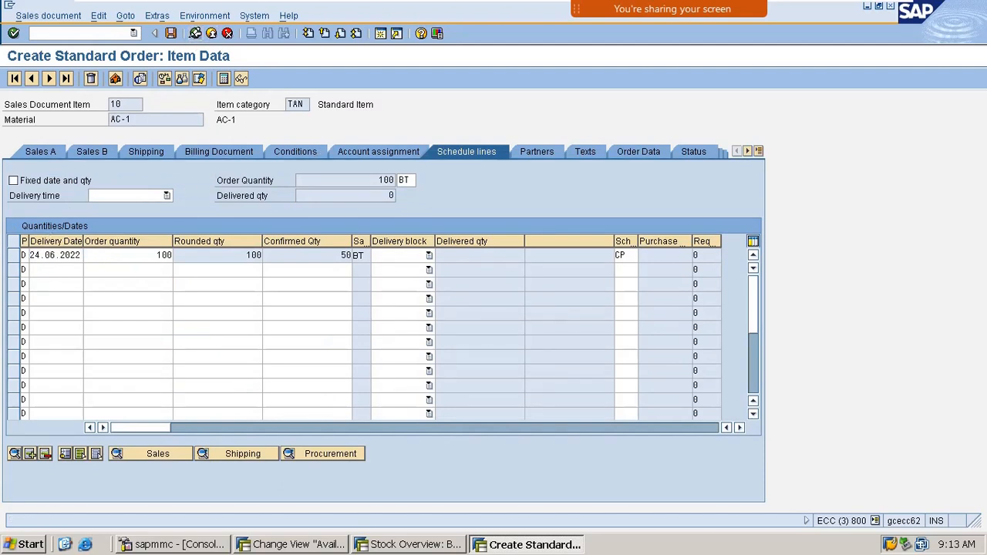
# - Switch to the stock overview session, leave the list and open sales order type maintenance with transaction VOV8
pyautogui.click(408, 545)
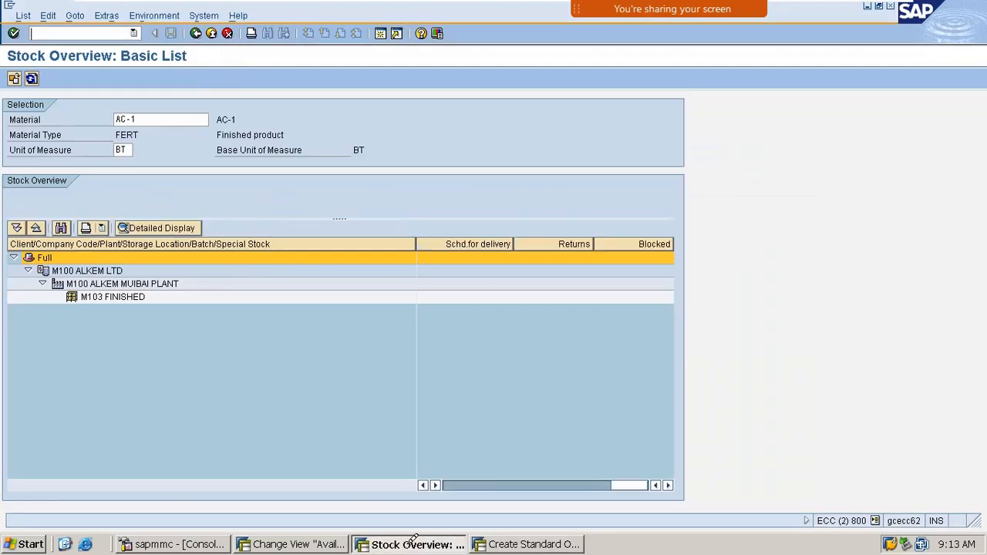
pyautogui.click(195, 33)
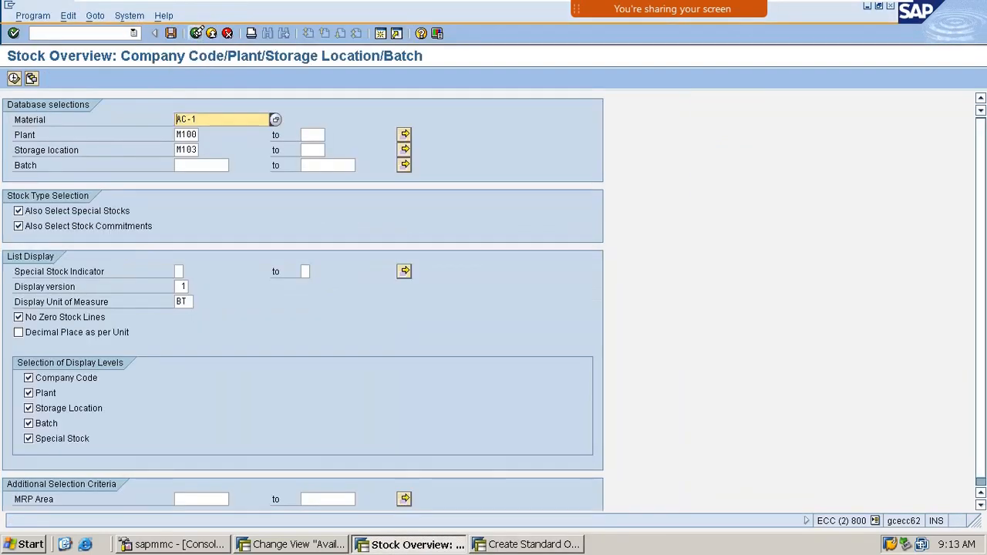
pyautogui.click(67, 31)
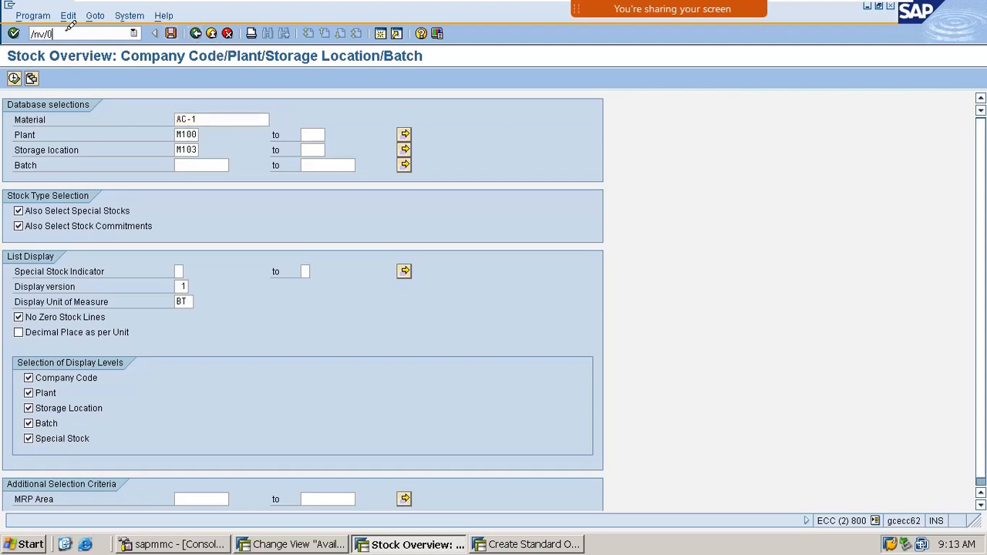
pyautogui.press('BackSpace')
pyautogui.press('BackSpace')
pyautogui.press('BackSpace')
pyautogui.press('BackSpace')
pyautogui.press('BackSpace')
pyautogui.press('BackSpace')
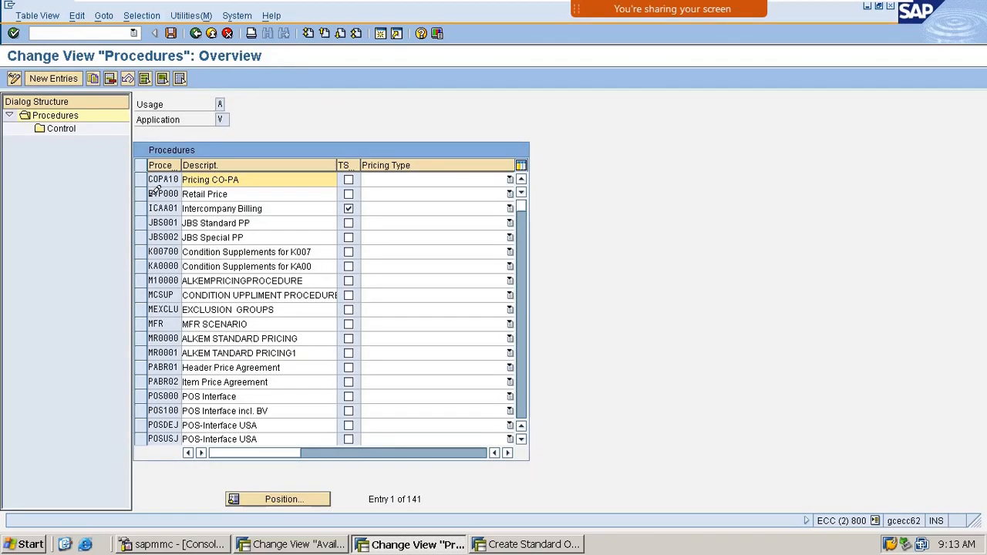
pyautogui.click(77, 34)
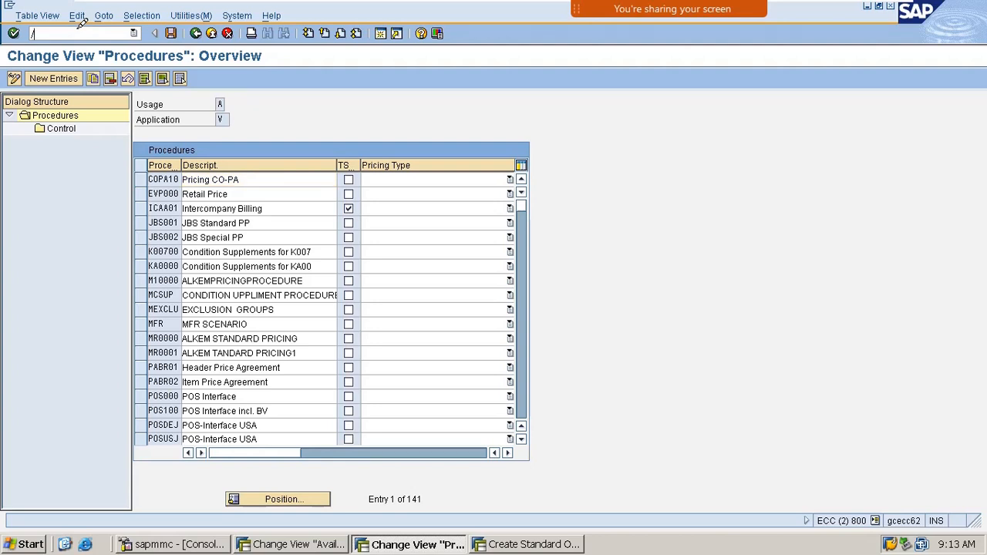
pyautogui.write('/nvov8')
pyautogui.press('Return')
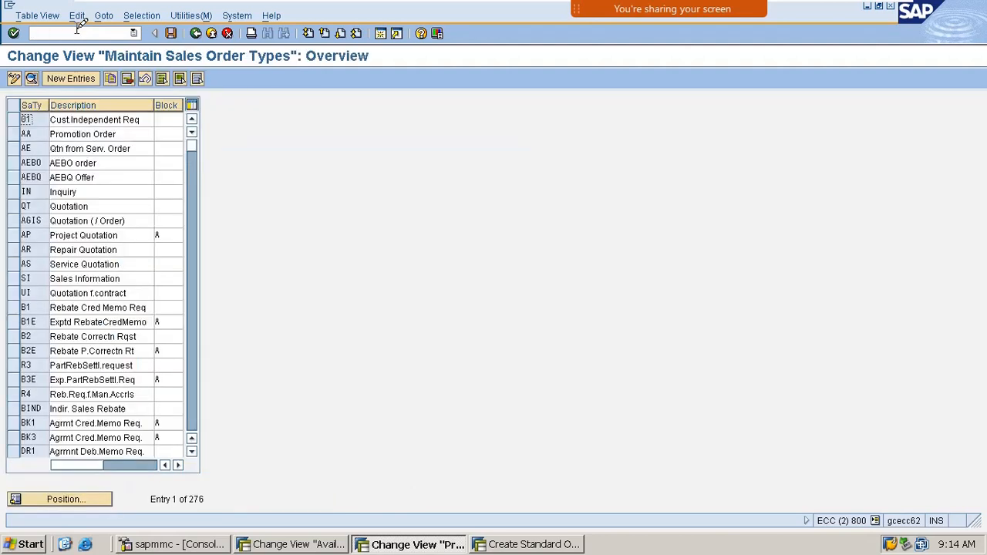
# - Position the sales order types list at OR and open the details of the standard order type
pyautogui.click(65, 499)
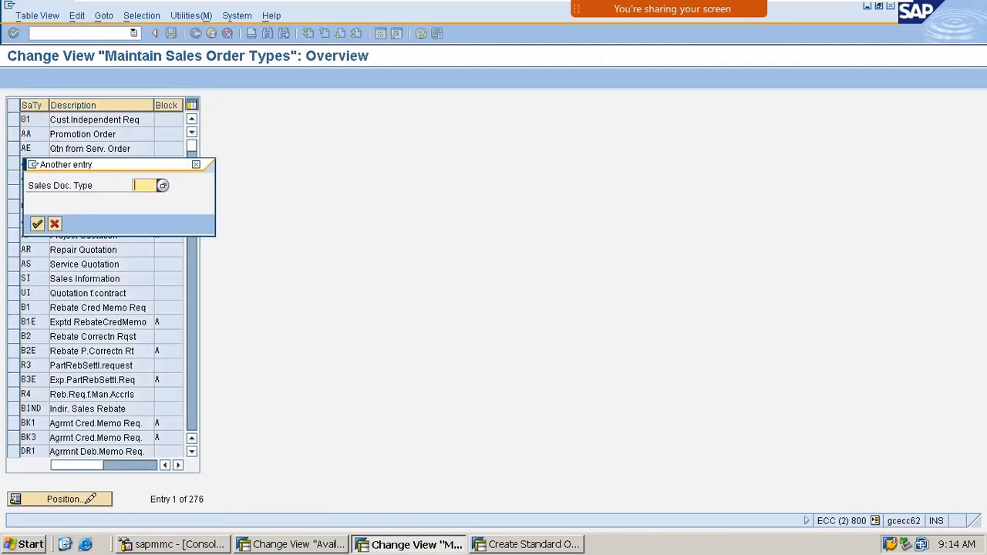
pyautogui.write('or')
pyautogui.press('Return')
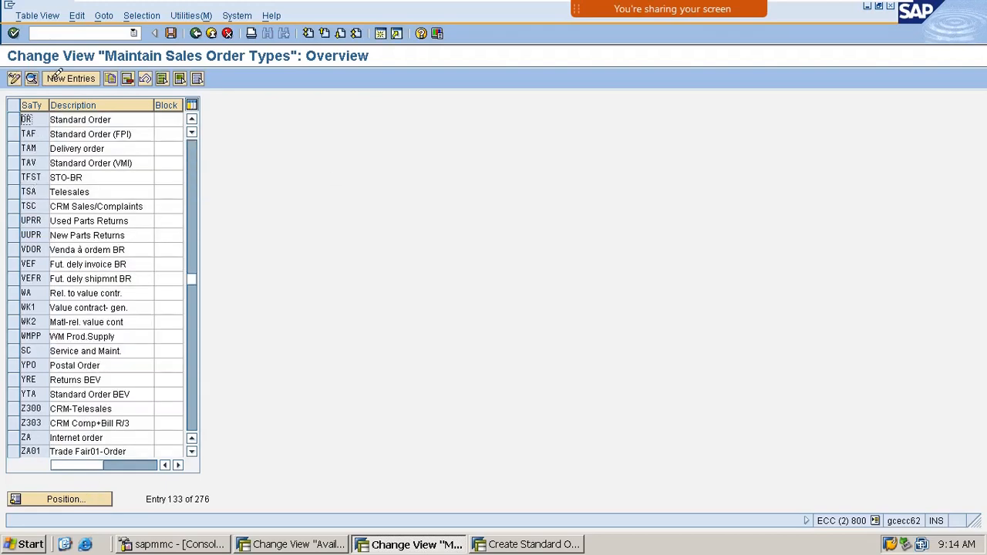
pyautogui.doubleClick(30, 119)
# - Remove the lead time in days from the standard order type and save the change under customizing request ECCK900002
pyautogui.scroll(-7, 62, 386)
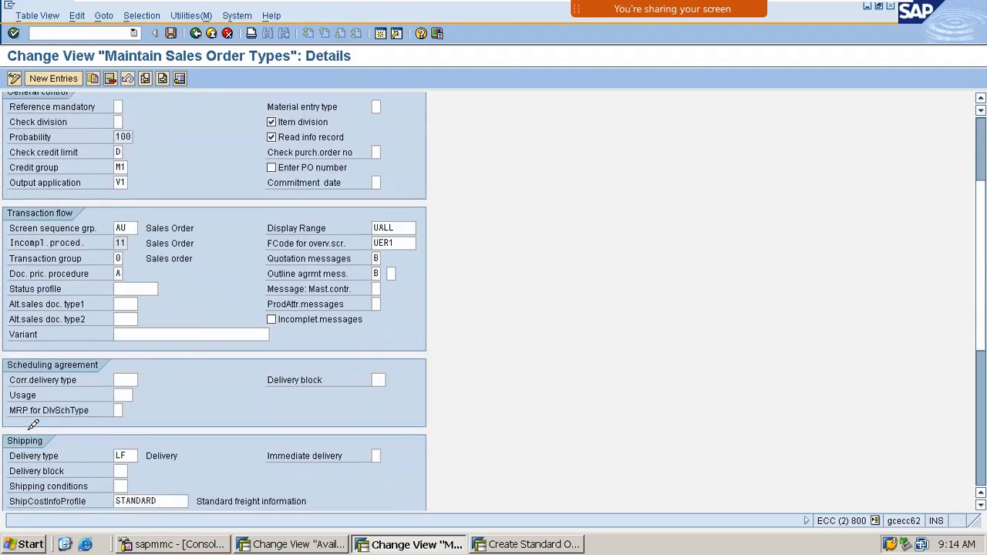
pyautogui.scroll(-1, 100, 422)
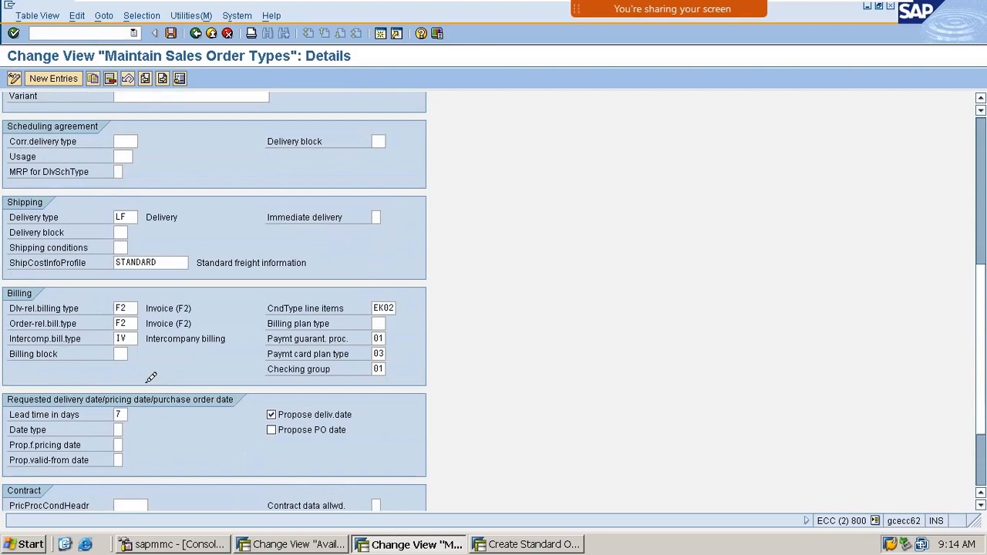
pyautogui.click(120, 414)
pyautogui.hotkey('ctrl', 's')
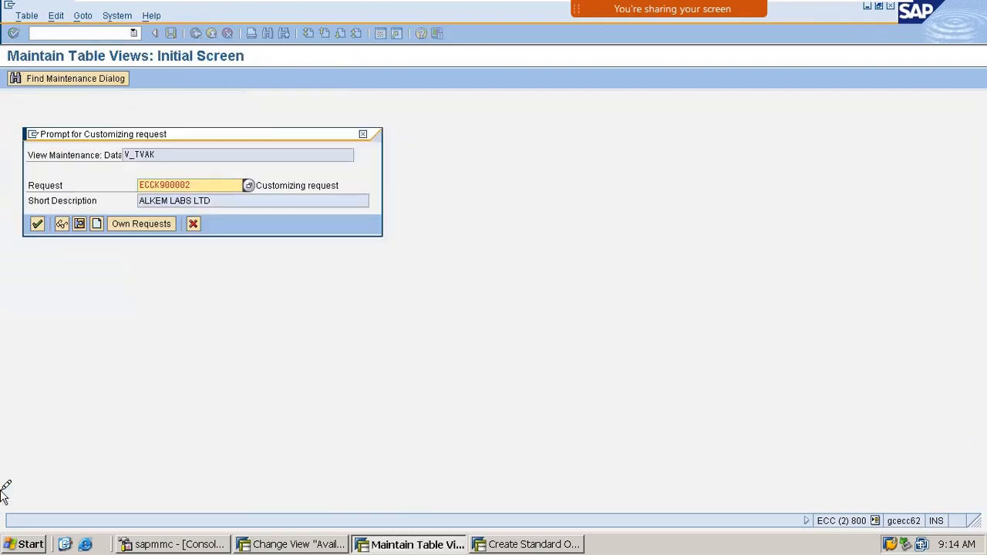
pyautogui.press('Return')
# - Create another standard order with VA01 for the same sold-to party, entering 100 units of AC-1 and running the availability check
pyautogui.click(45, 33)
pyautogui.write('/')
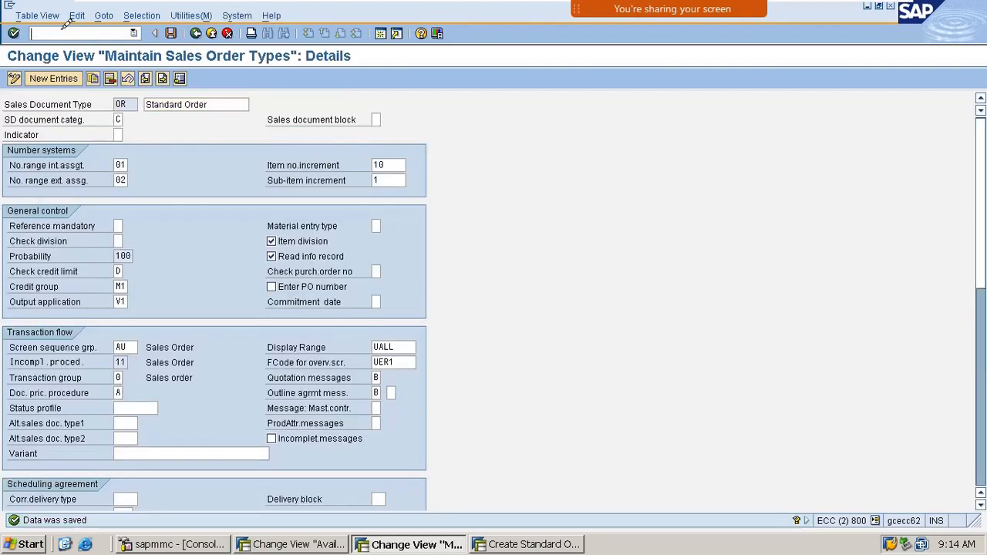
pyautogui.write('nva01')
pyautogui.press('Return')
pyautogui.press('Return')
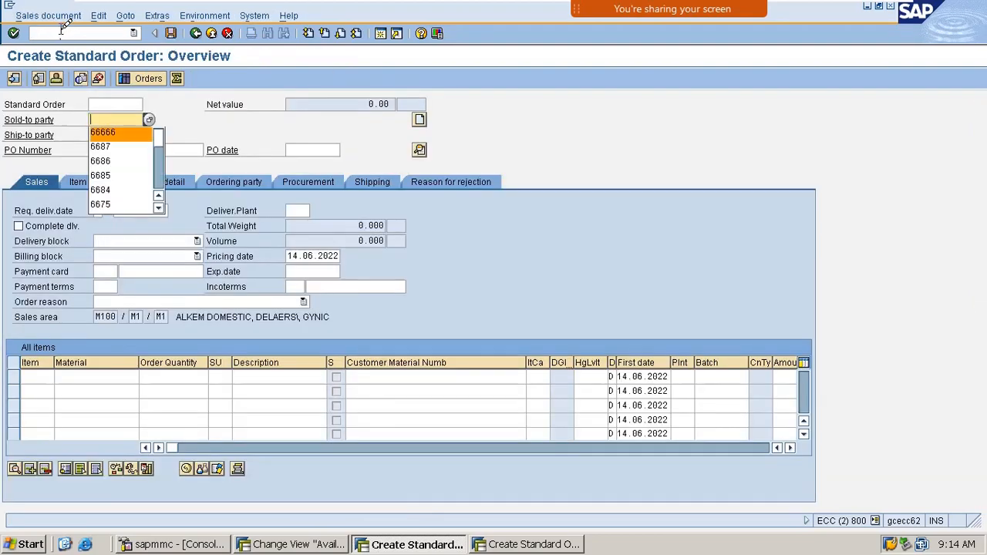
pyautogui.press('Return')
pyautogui.press('Return')
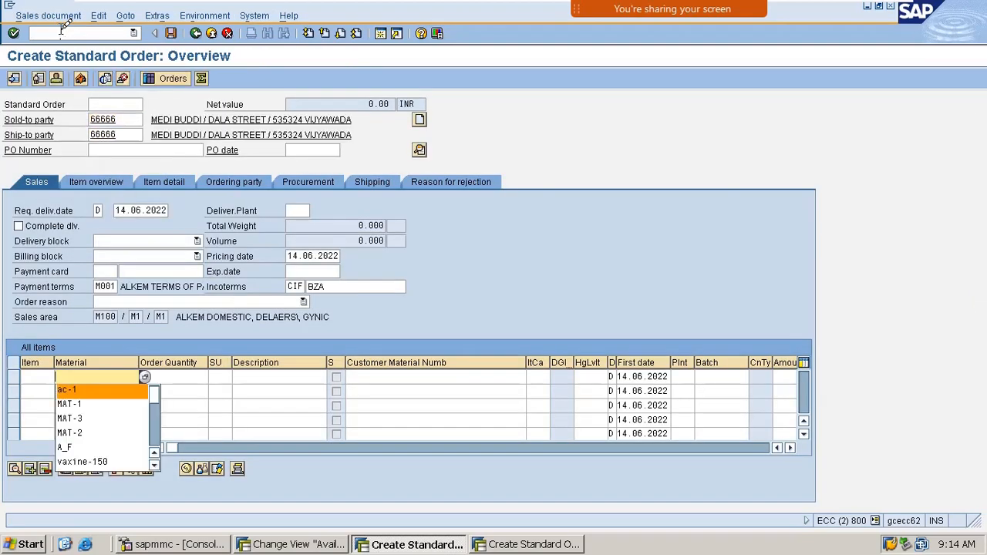
pyautogui.press('Tab')
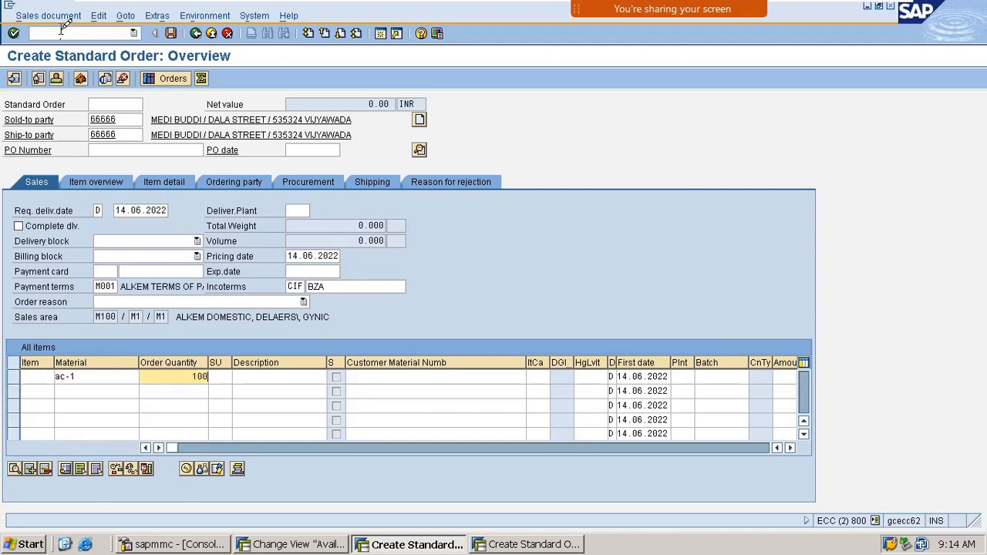
pyautogui.press('Return')
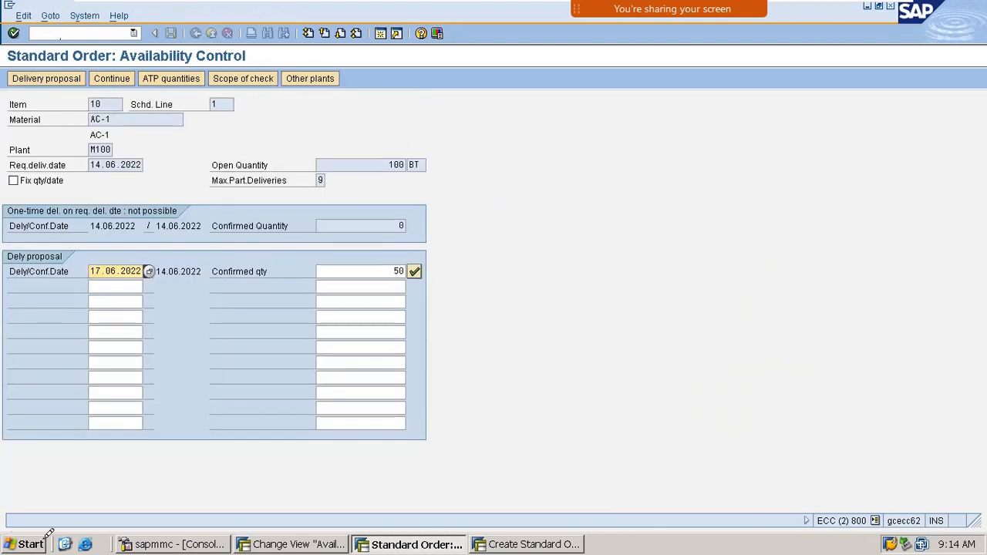
# - Accept the delivery proposal, then open the shipping data of the second schedule line for item 10
pyautogui.click(414, 270)
pyautogui.doubleClick(47, 376)
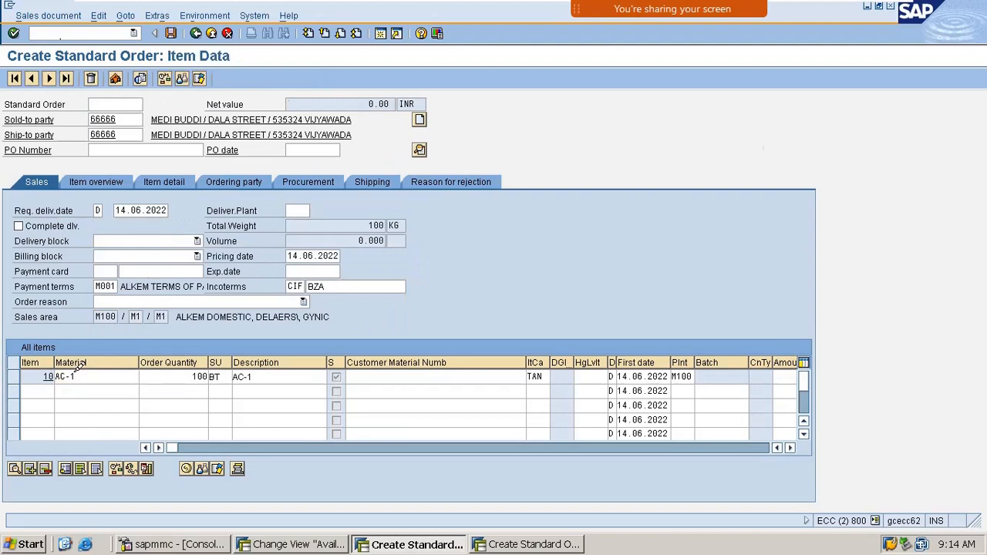
pyautogui.click(476, 151)
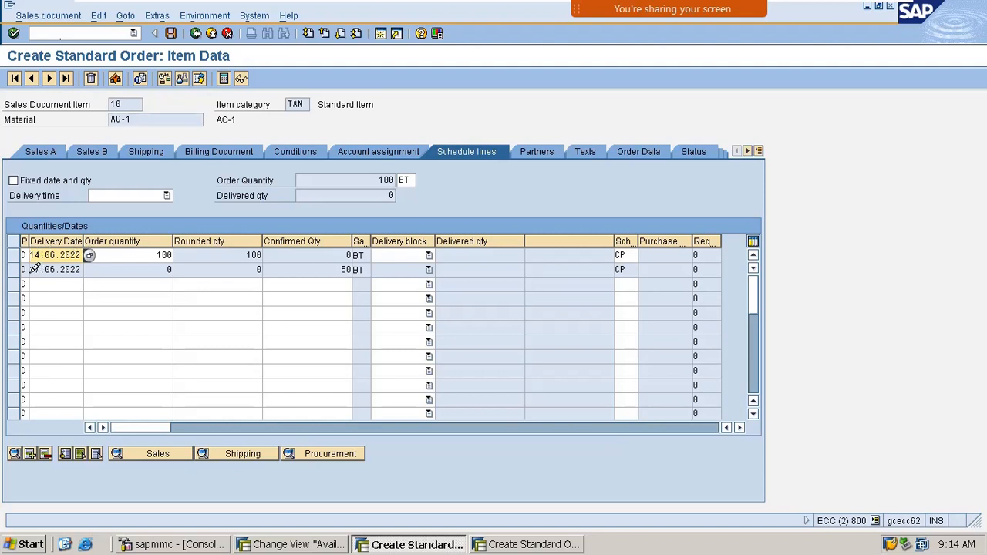
pyautogui.doubleClick(69, 269)
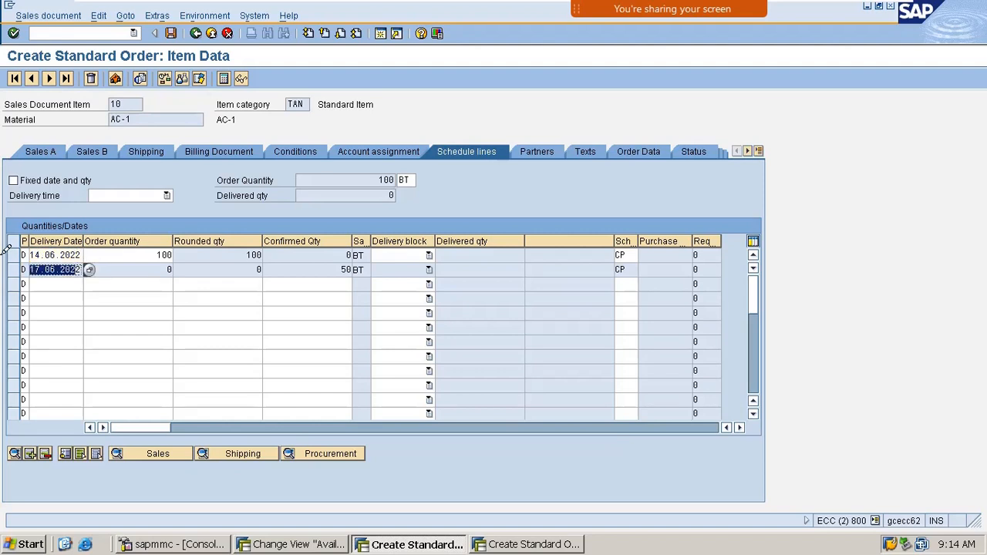
pyautogui.click(262, 448)
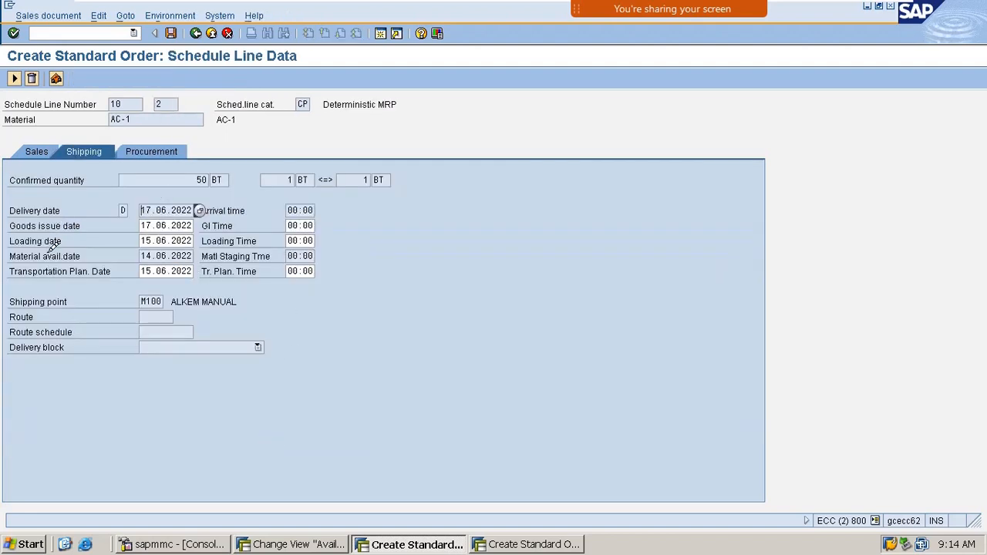
# - Examine the schedule line's material availability, loading and goods issue dates
pyautogui.doubleClick(151, 256)
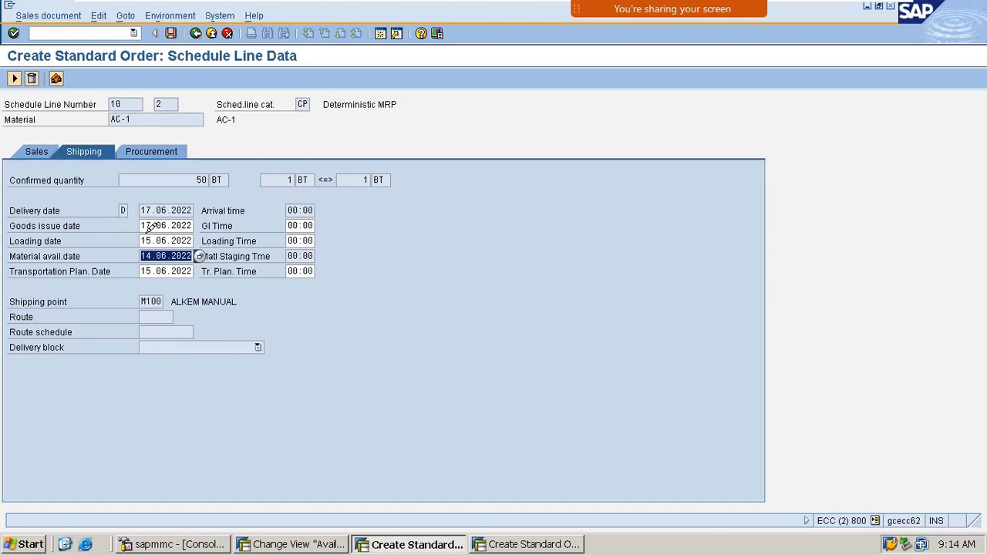
pyautogui.doubleClick(169, 240)
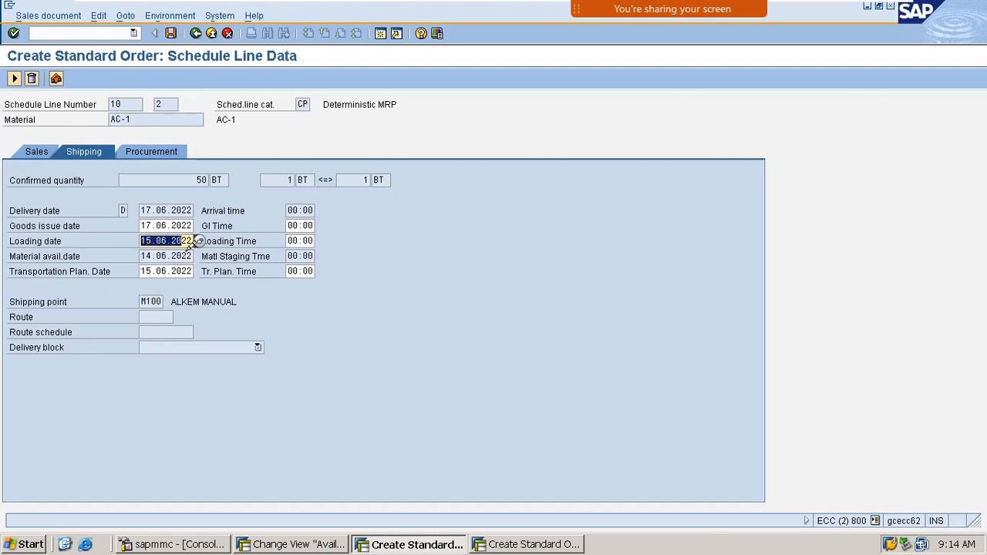
pyautogui.doubleClick(148, 225)
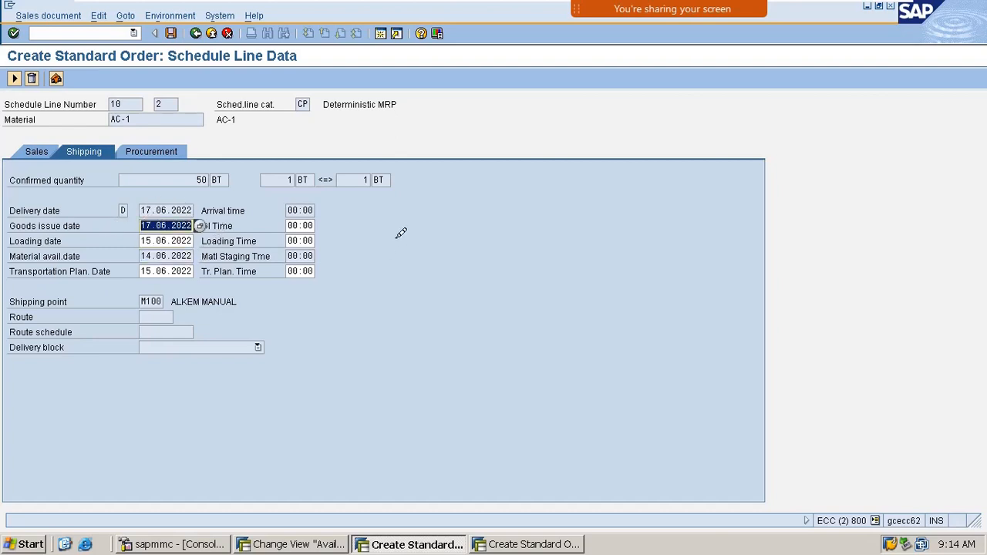
pyautogui.moveTo(950, 534)
# - Return from the schedule line data to the order overview, cancelling the exit from order processing
pyautogui.click(212, 33)
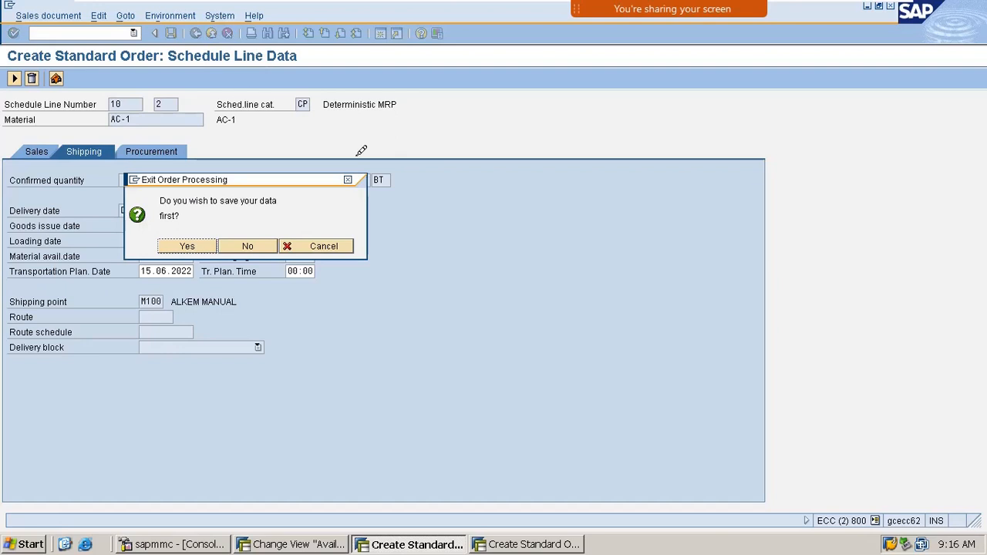
pyautogui.click(342, 182)
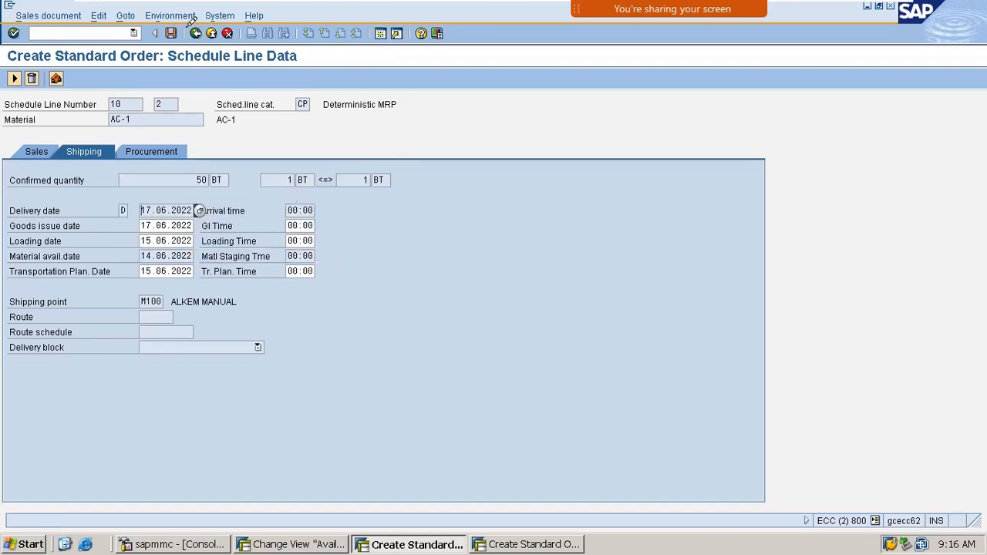
pyautogui.click(196, 33)
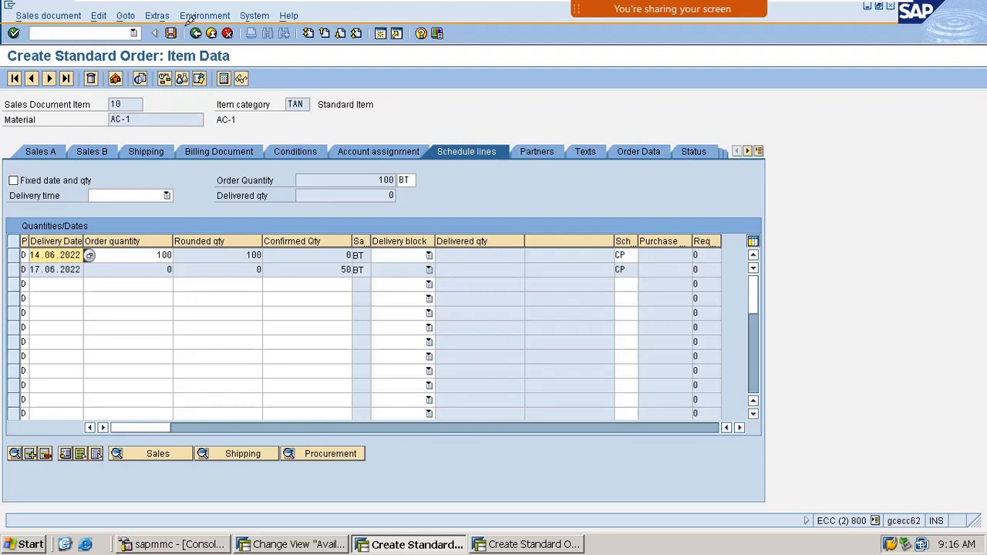
pyautogui.click(196, 32)
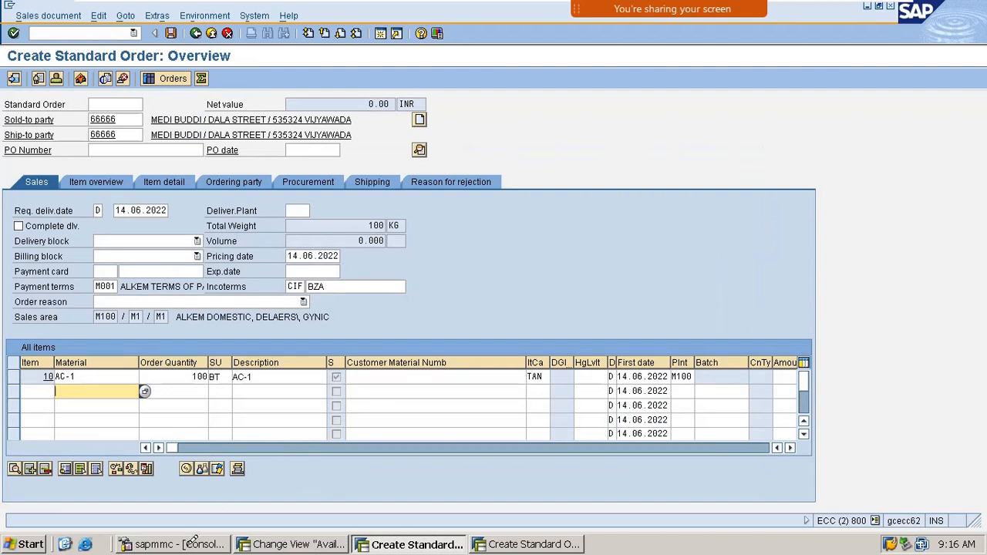
# - Include safety stock in the availability check control for M1 with checking rule A, and save the setting
pyautogui.click(320, 544)
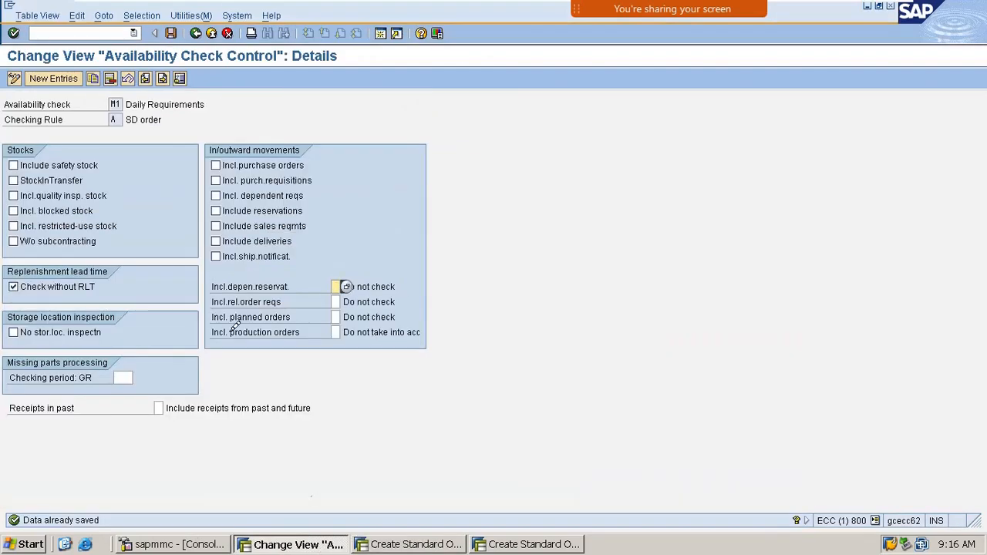
pyautogui.click(67, 164)
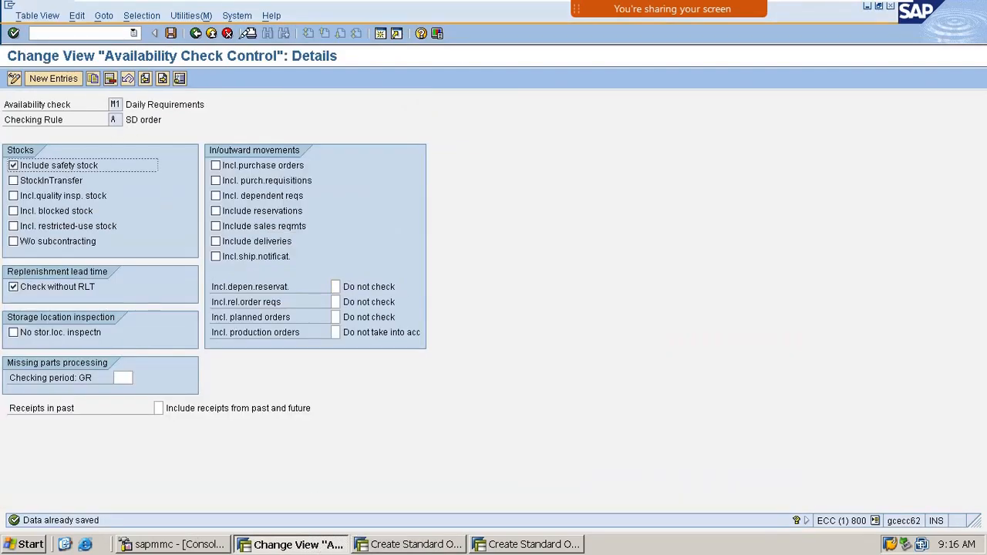
pyautogui.press('space')
pyautogui.press('Tab')
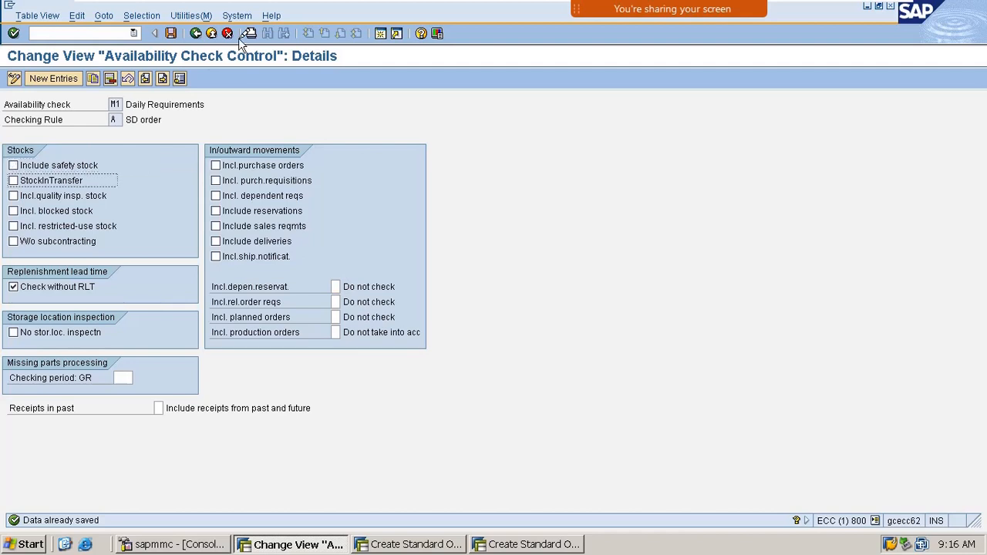
pyautogui.click(72, 164)
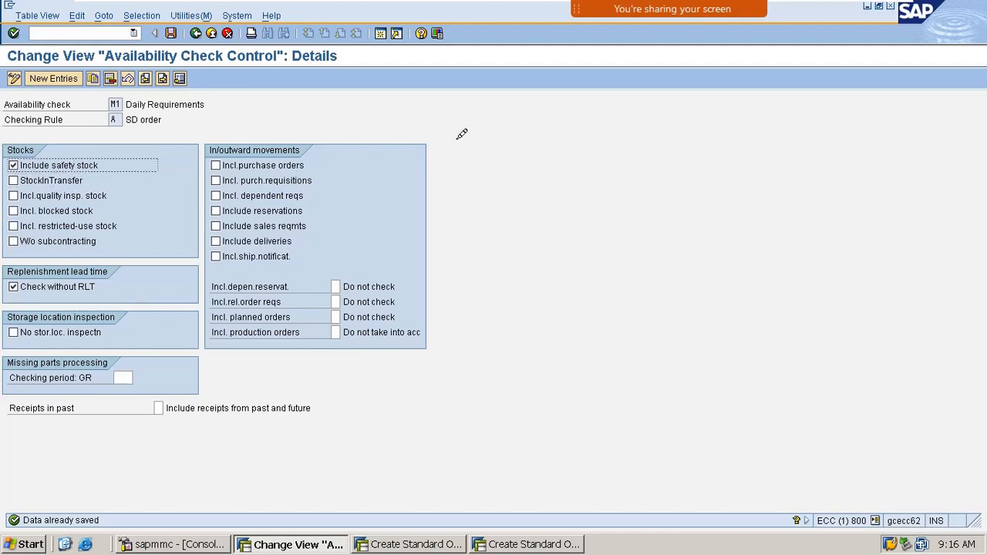
pyautogui.hotkey('ctrl', 's')
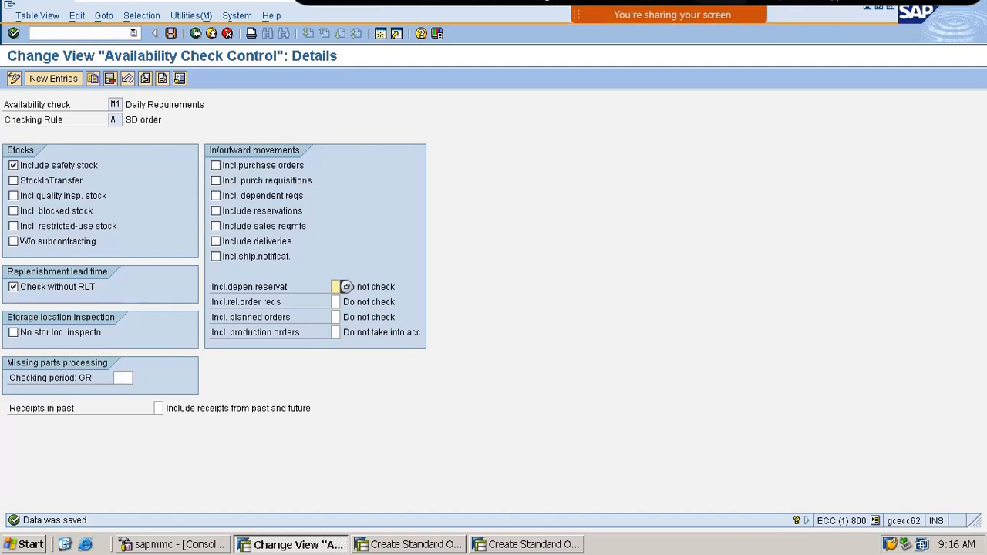
pyautogui.click(171, 32)
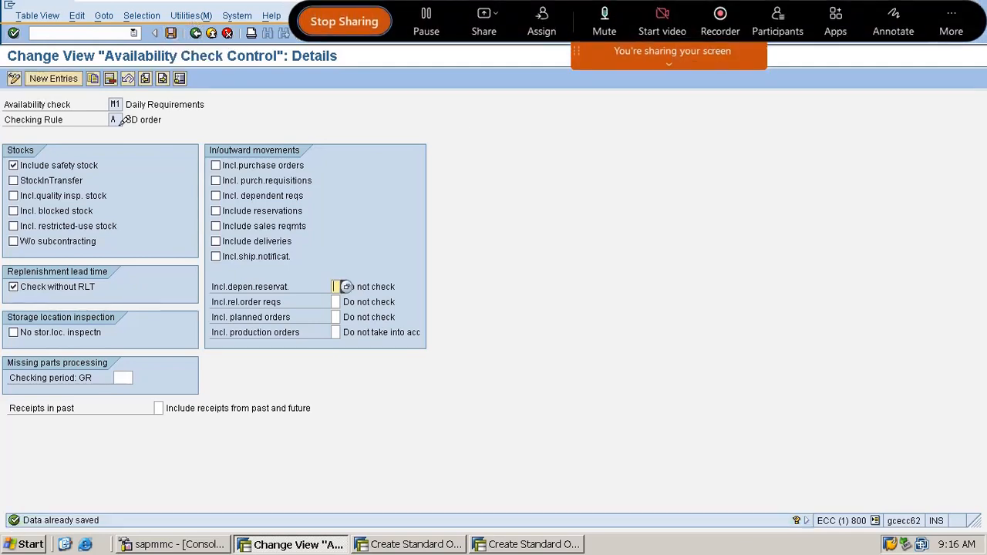
pyautogui.click(171, 33)
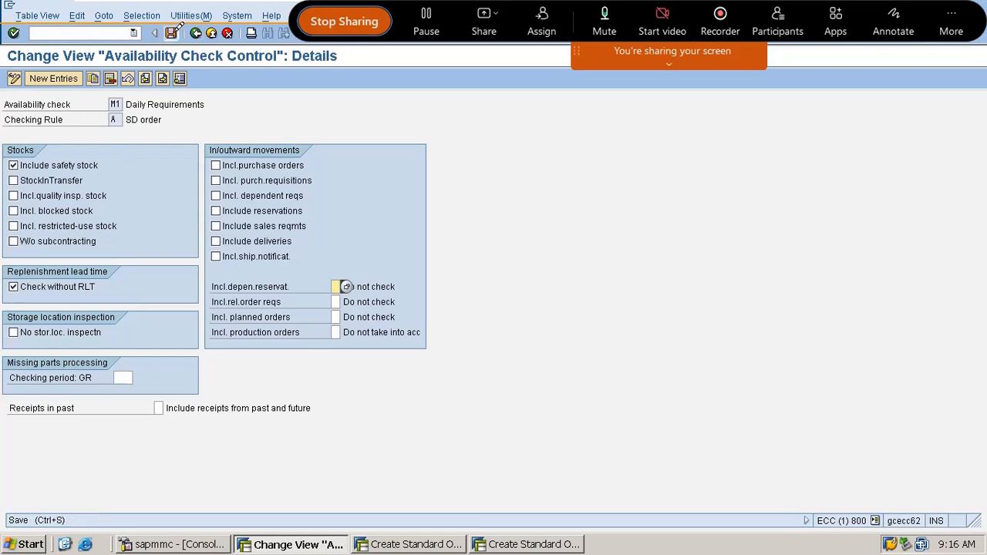
# - Start a new standard order (OR) with transaction VA01 for the same sold-to party as before
pyautogui.hotkey('alt', 'Tab')
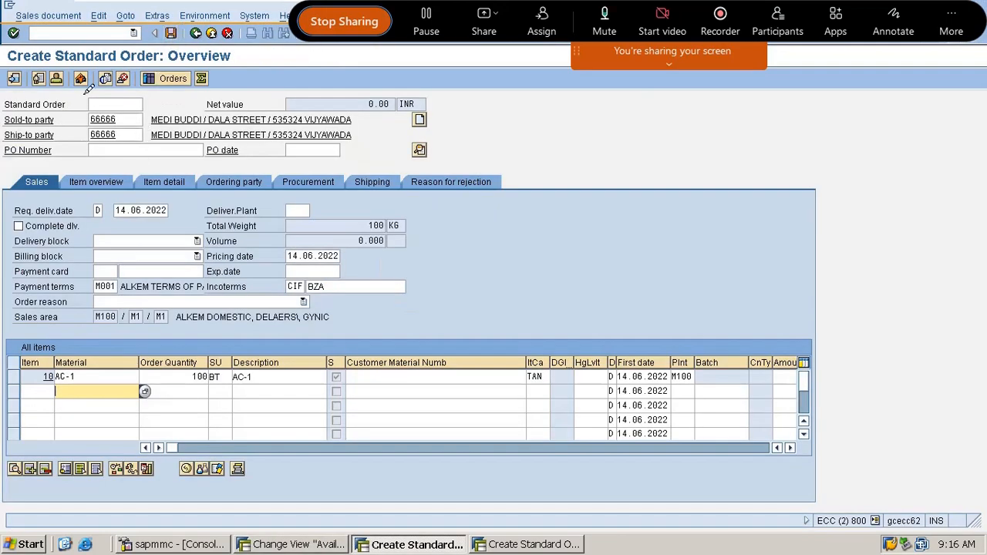
pyautogui.click(81, 32)
pyautogui.write('/nva01')
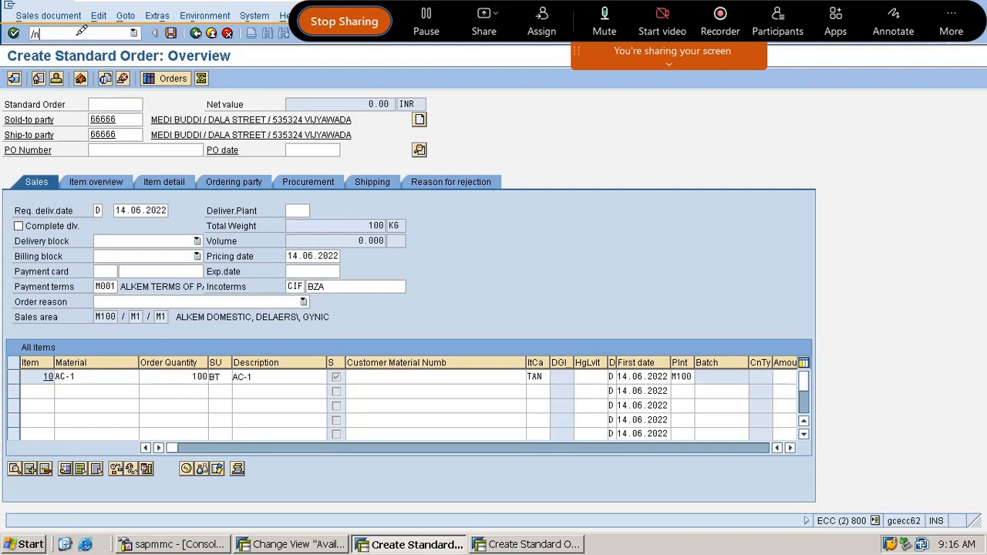
pyautogui.press('Return')
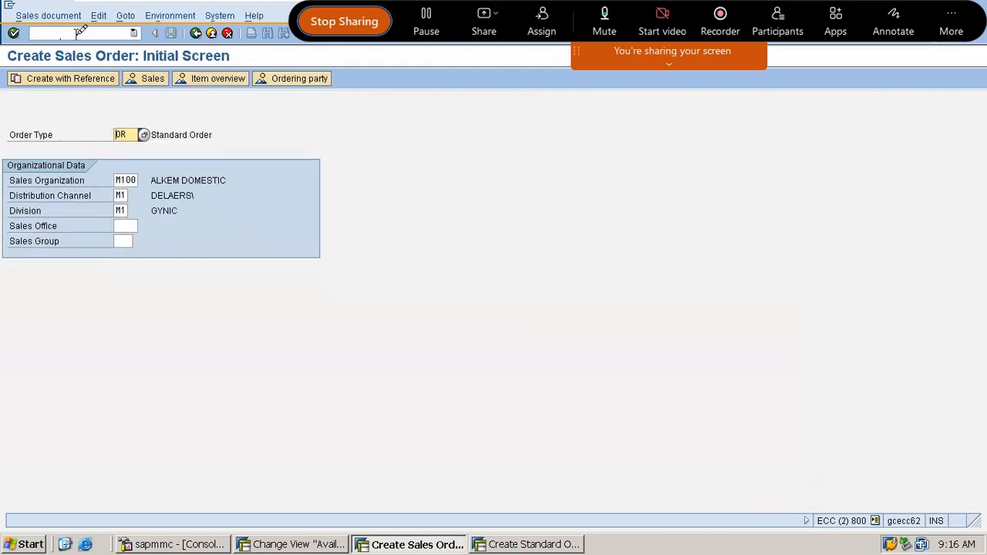
pyautogui.press('Return')
pyautogui.press('Down')
pyautogui.press('Down')
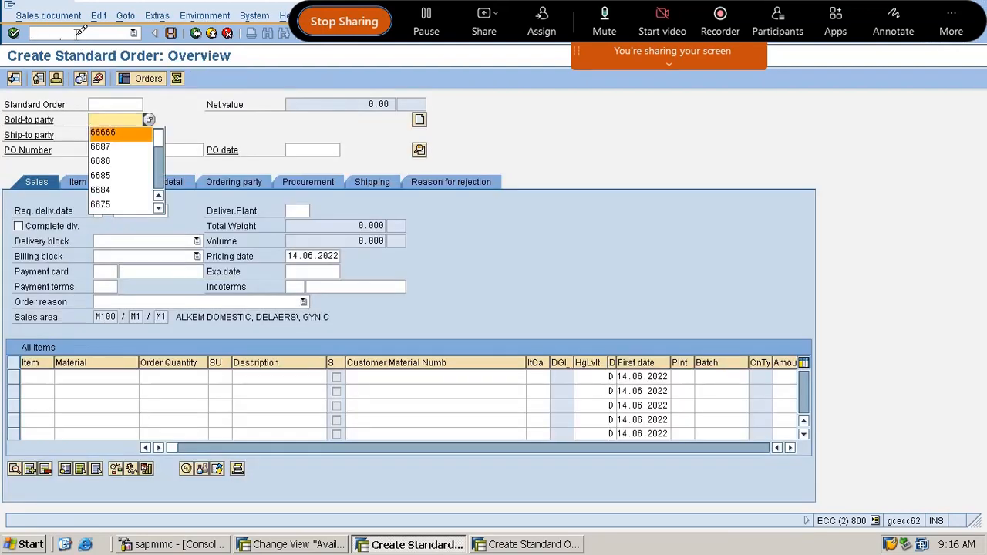
pyautogui.press('Return')
pyautogui.press('Return')
# - Add material AC-1 with an order quantity of 100 to the new standard order
pyautogui.press('Down')
pyautogui.press('Return')
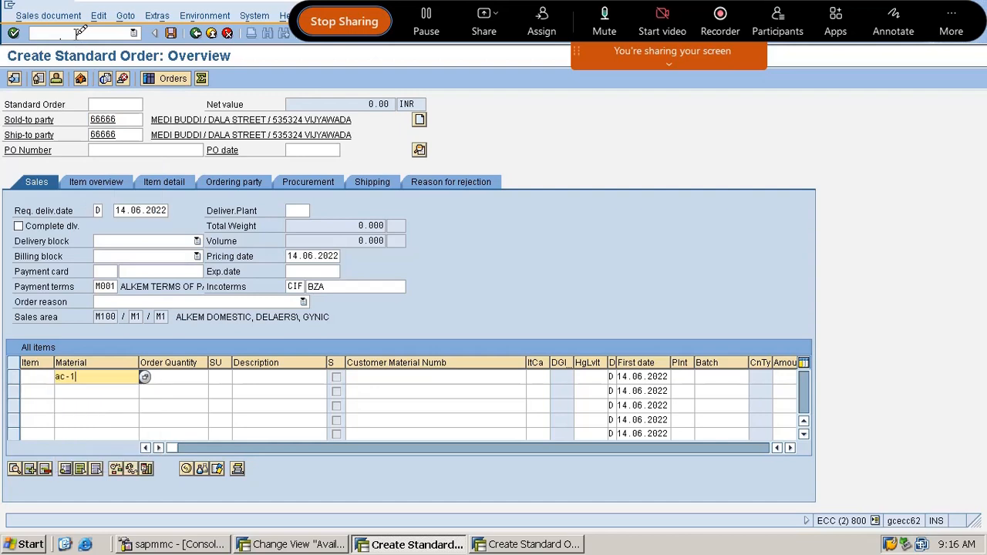
pyautogui.press('Tab')
pyautogui.write('100')
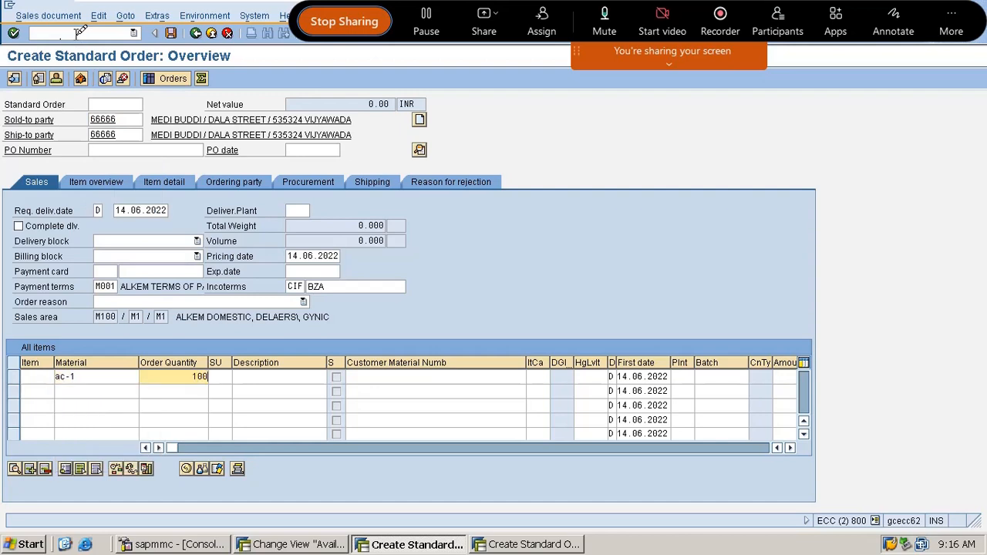
pyautogui.press('Return')
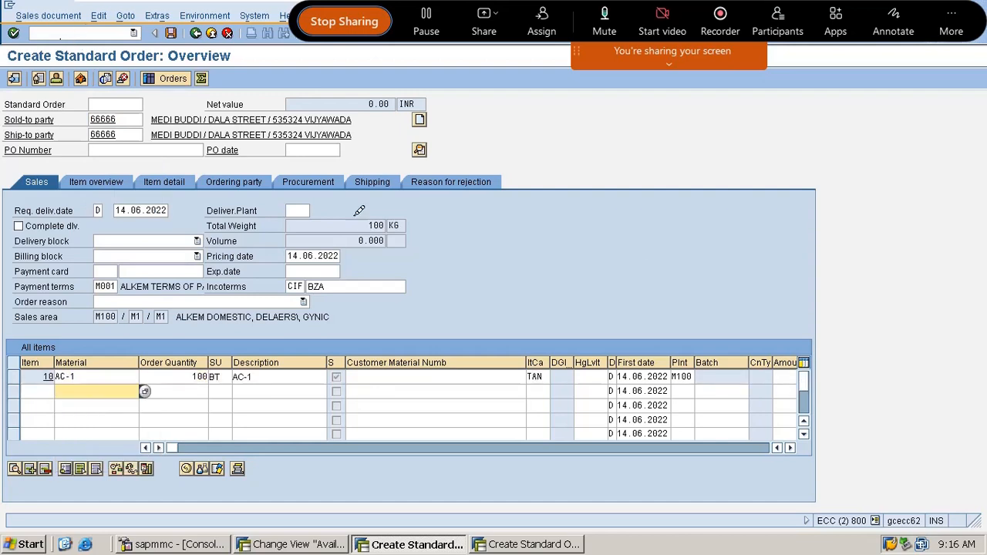
# - Open the schedule lines of the AC-1 item and examine the confirmed quantity and delivery date
pyautogui.click(93, 374)
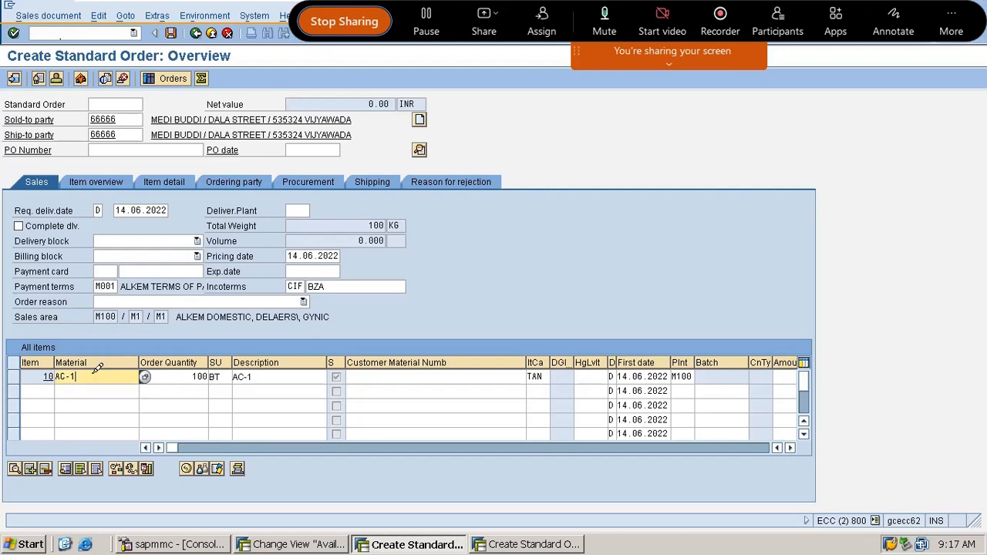
pyautogui.doubleClick(172, 375)
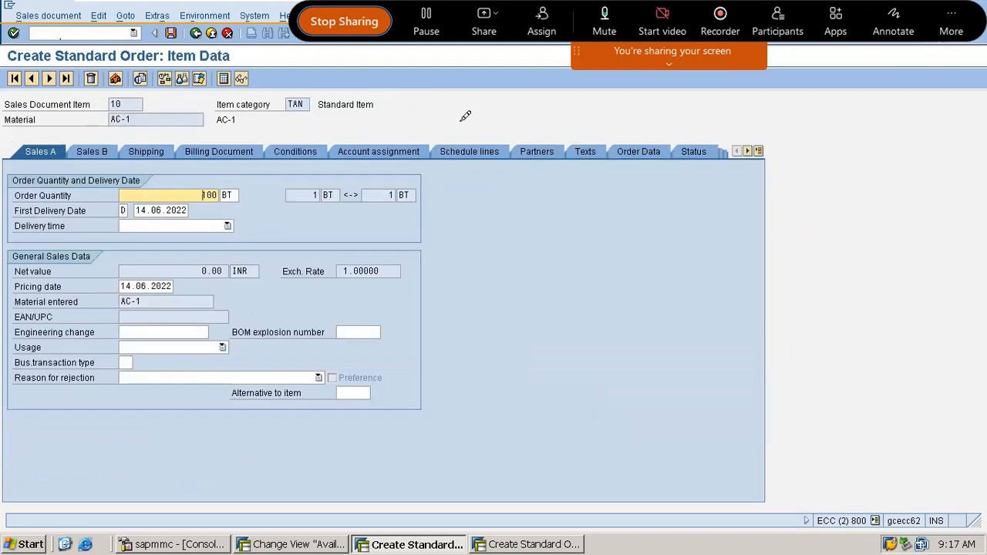
pyautogui.click(458, 149)
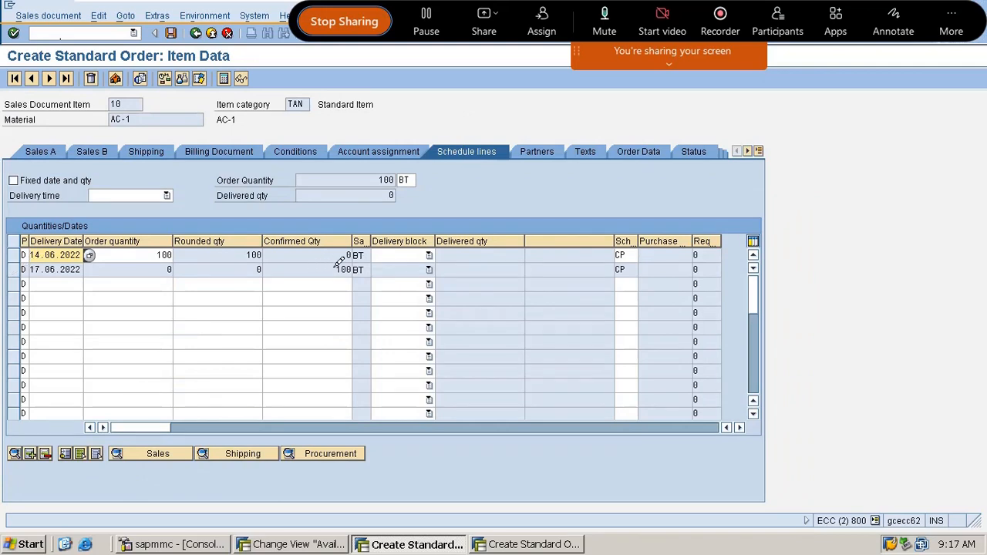
pyautogui.click(70, 267)
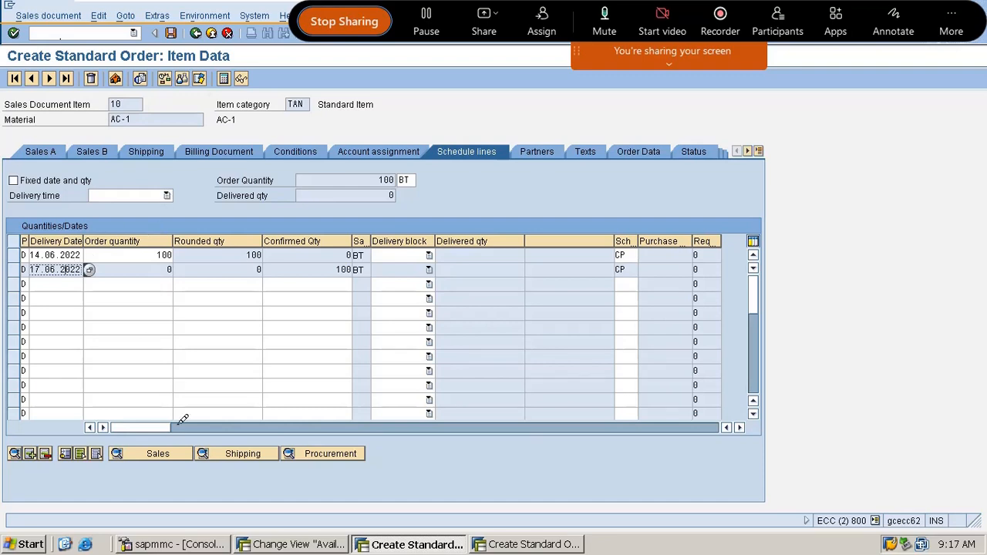
# - Switch back to the availability check control and toggle purchase orders, dependent requirements and purchase requisitions on and off again
pyautogui.click(281, 542)
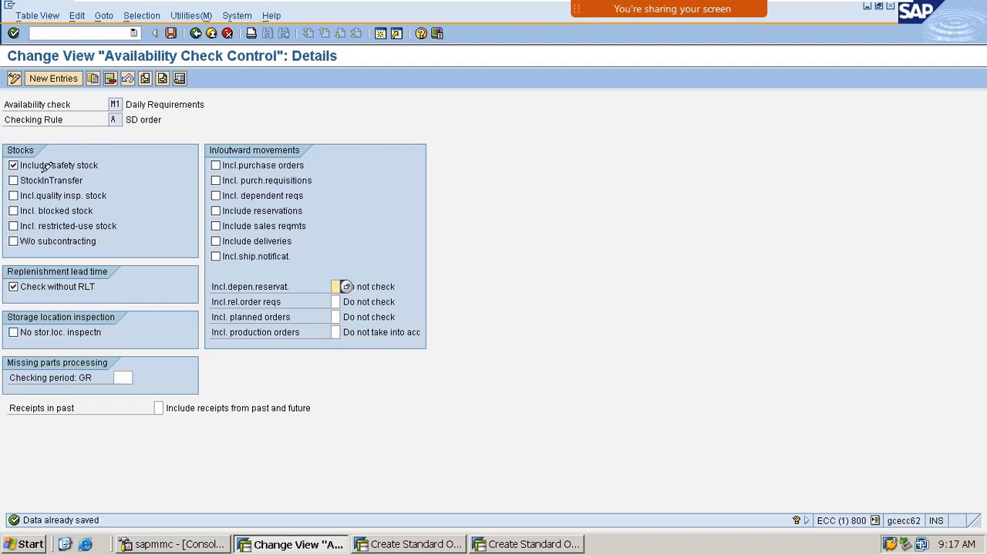
pyautogui.click(216, 165)
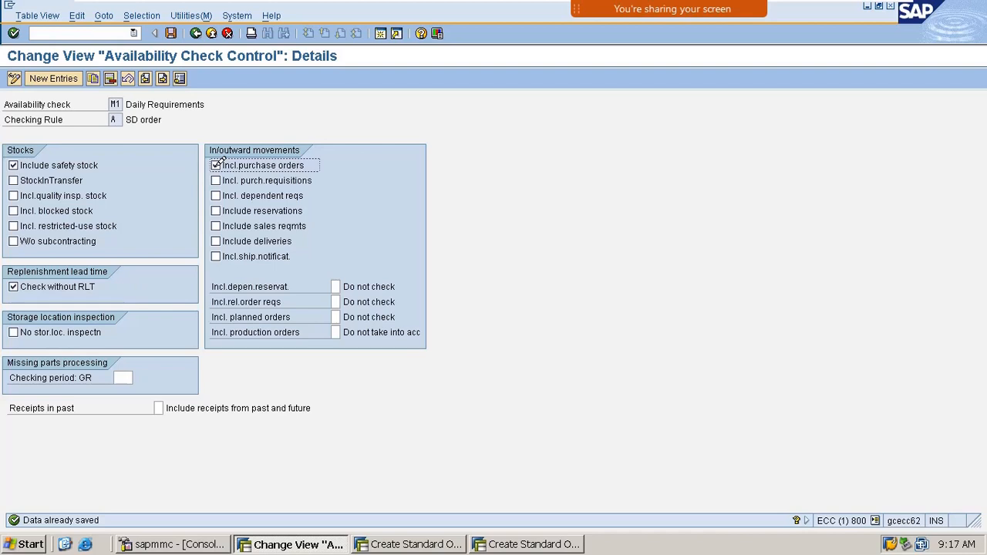
pyautogui.click(217, 165)
pyautogui.click(216, 195)
pyautogui.click(217, 195)
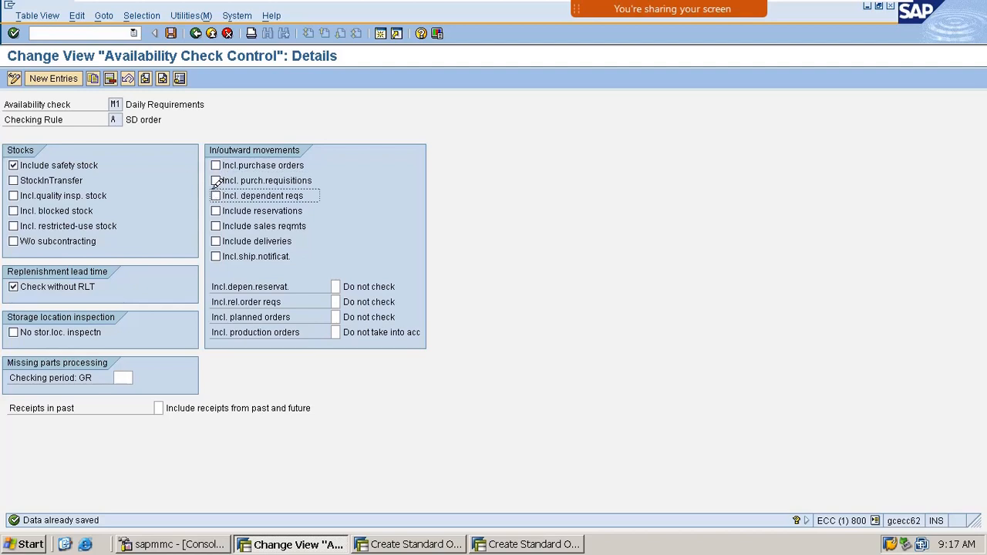
pyautogui.click(216, 180)
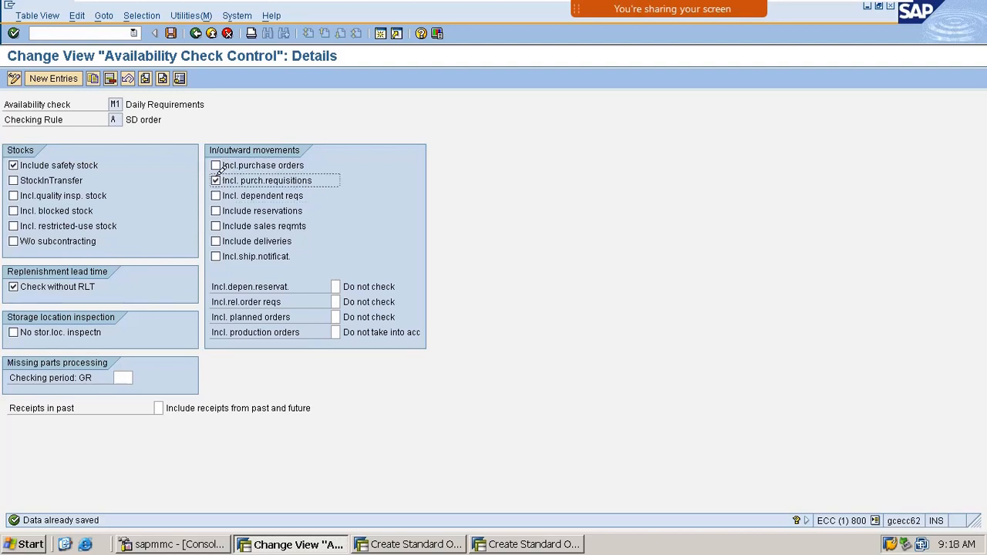
pyautogui.click(218, 175)
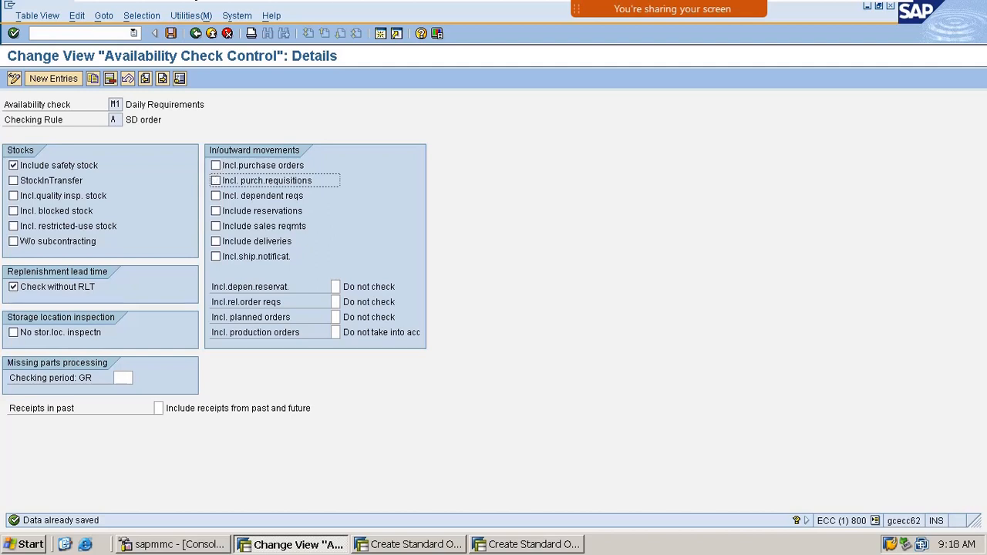